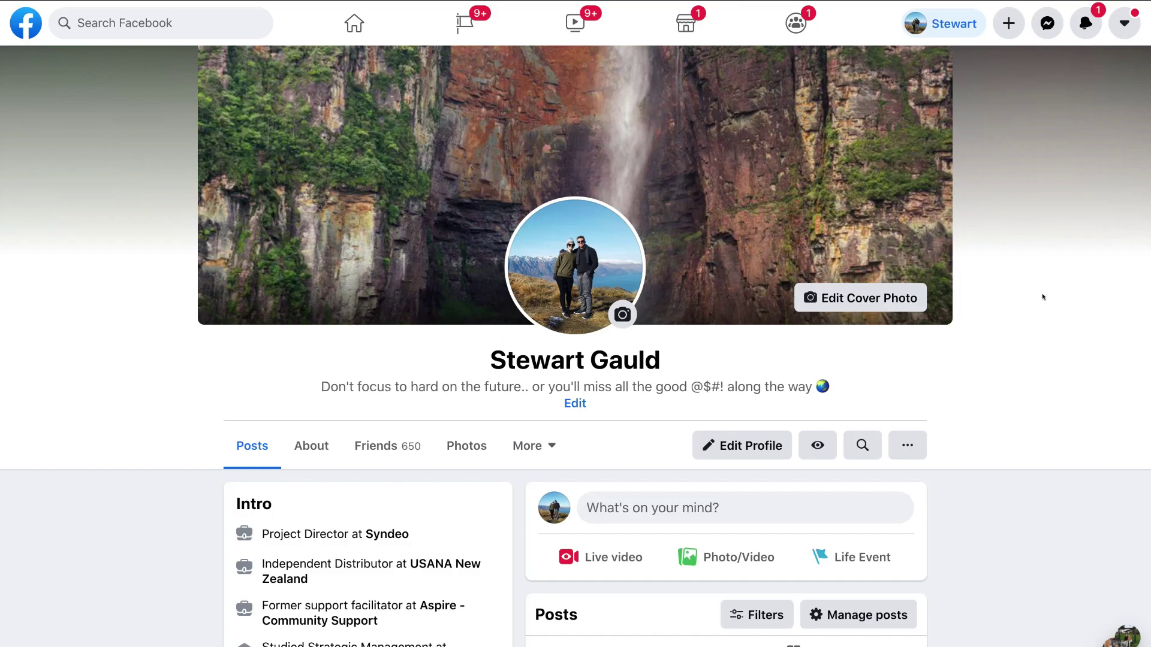
Step: Start a new business Page from the Create menu and compare its mobile and desktop previews
left_click(998, 27)
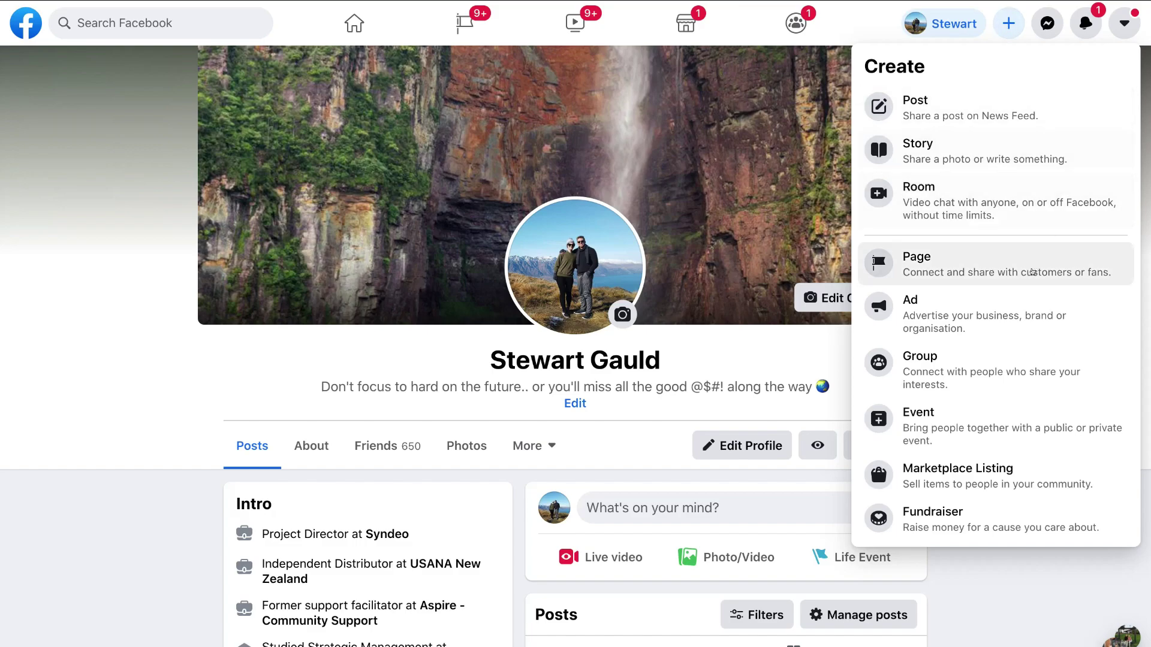
left_click(1025, 281)
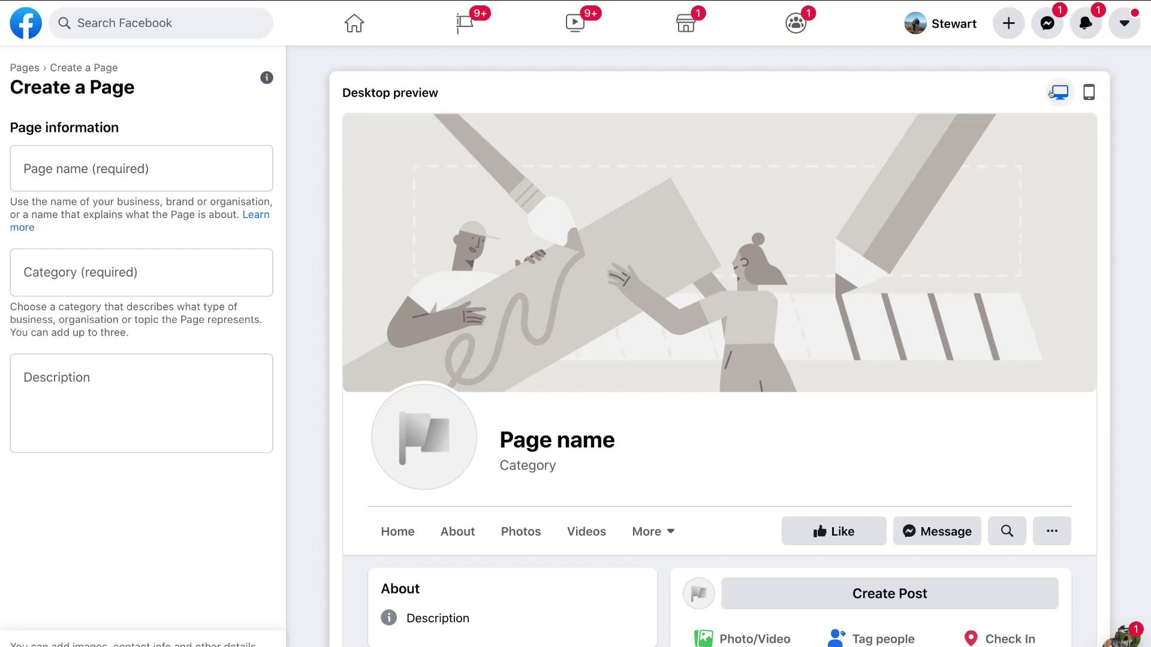
left_click(1088, 92)
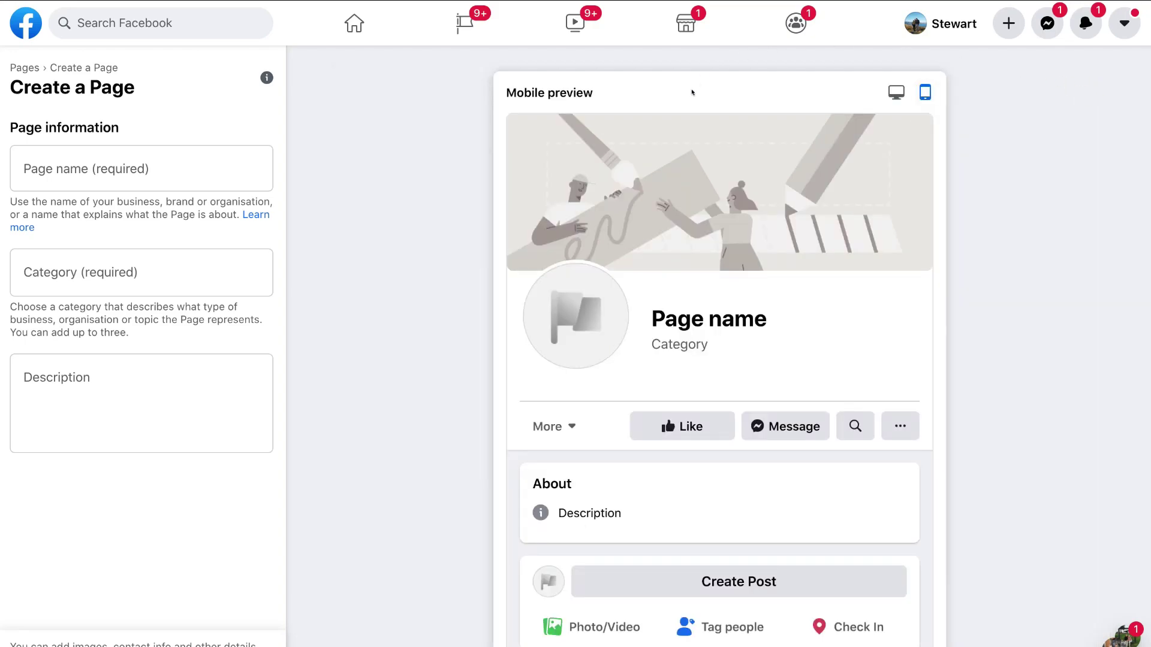
left_click(896, 91)
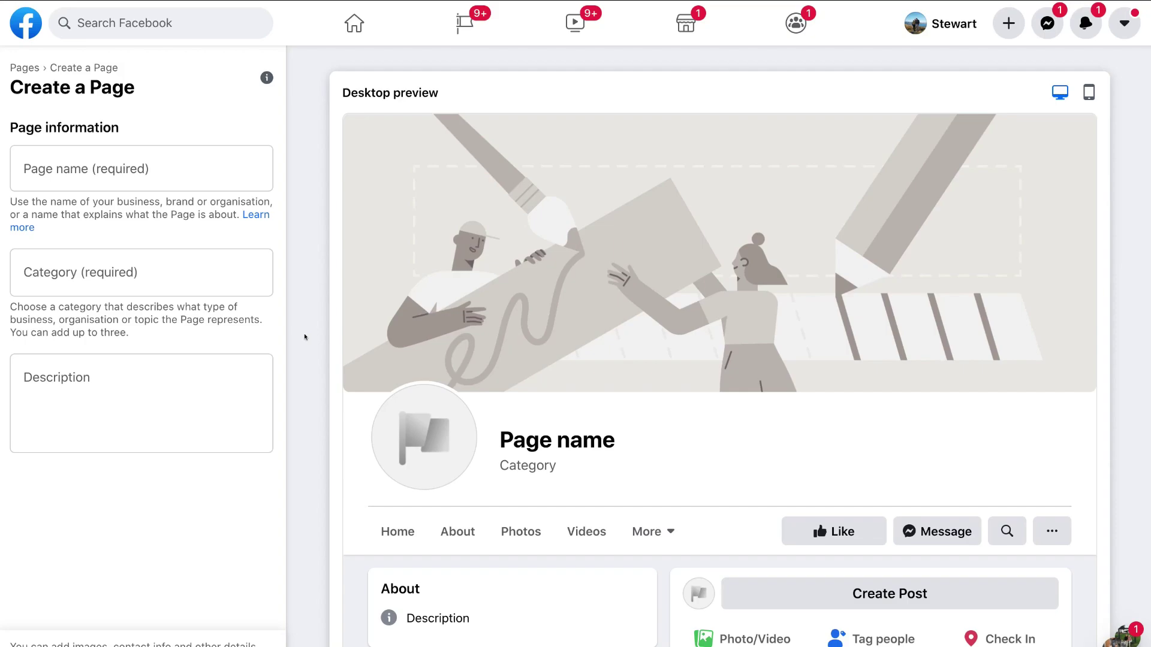
Step: Name the Page 'Stew's Coffee' and pick Café as its first category
left_click(69, 175)
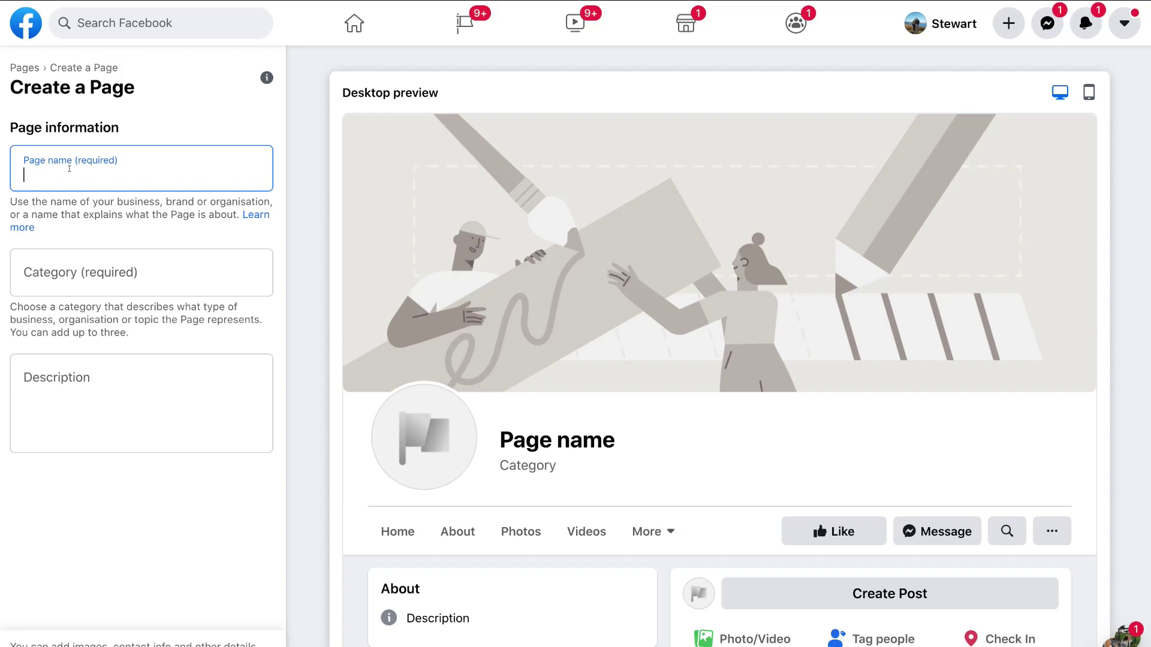
type("Stew's Coffee")
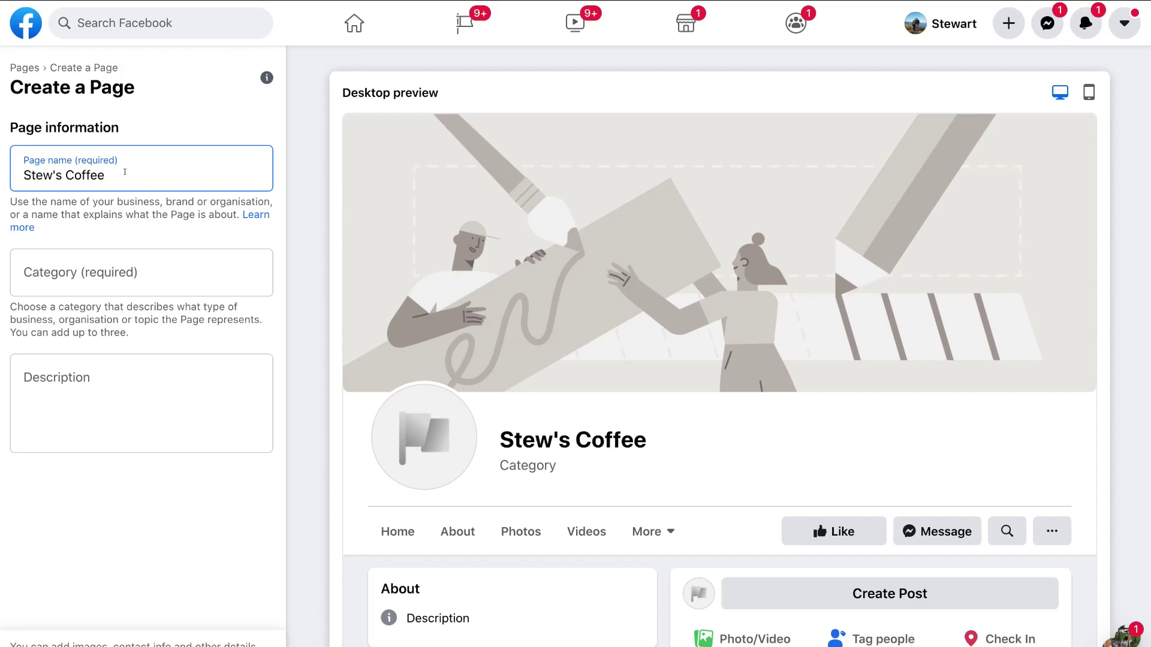
left_click(73, 269)
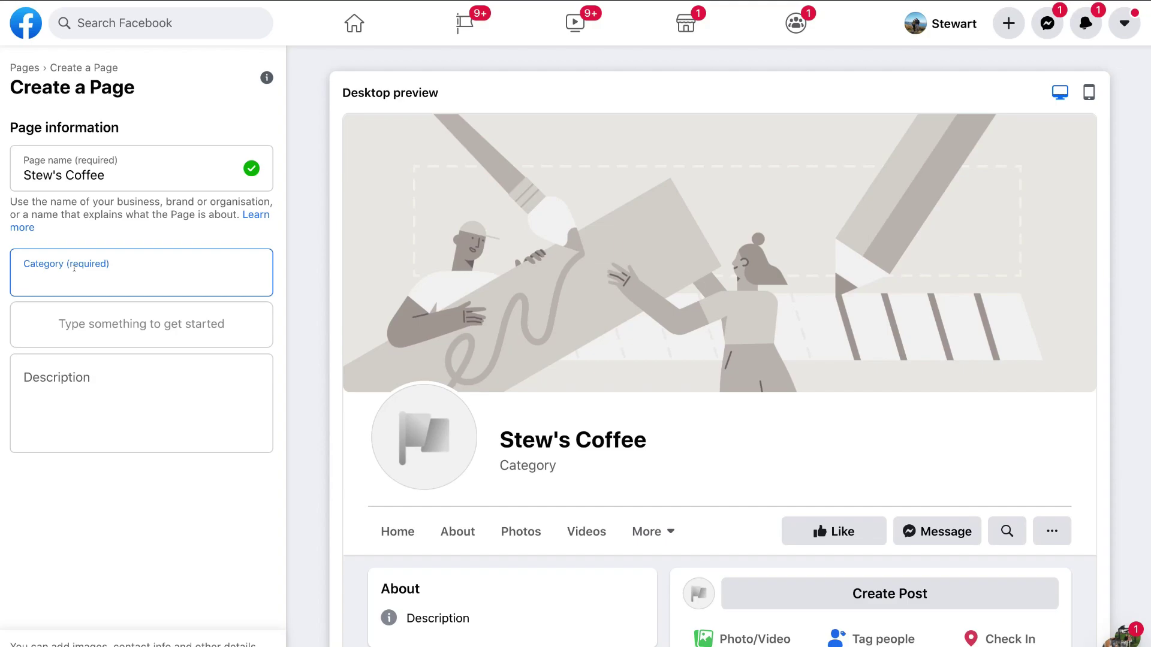
type("cafe")
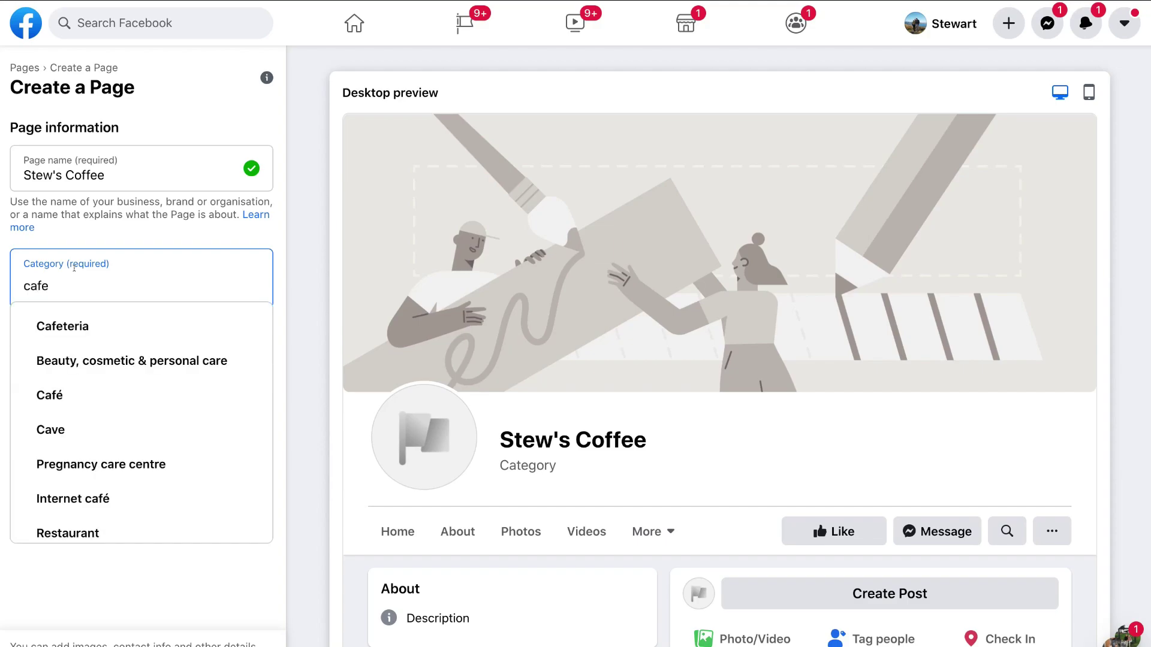
left_click(77, 393)
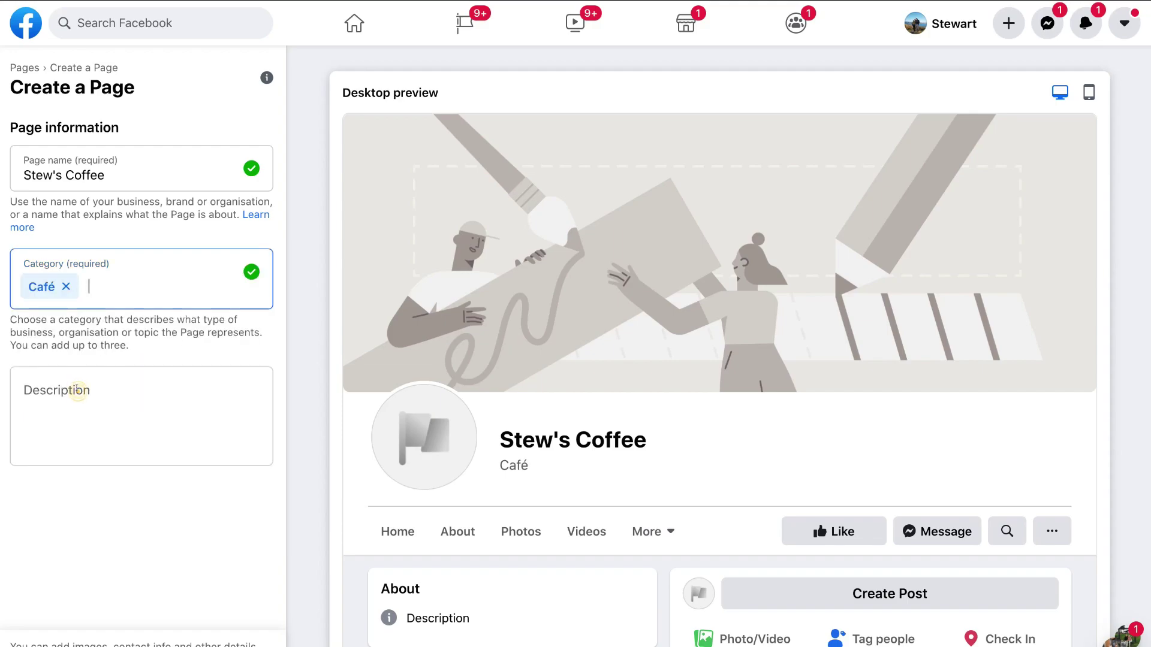
Step: Add Cafeteria and Restaurant categories and paste in the two-sentence business description
type("caf")
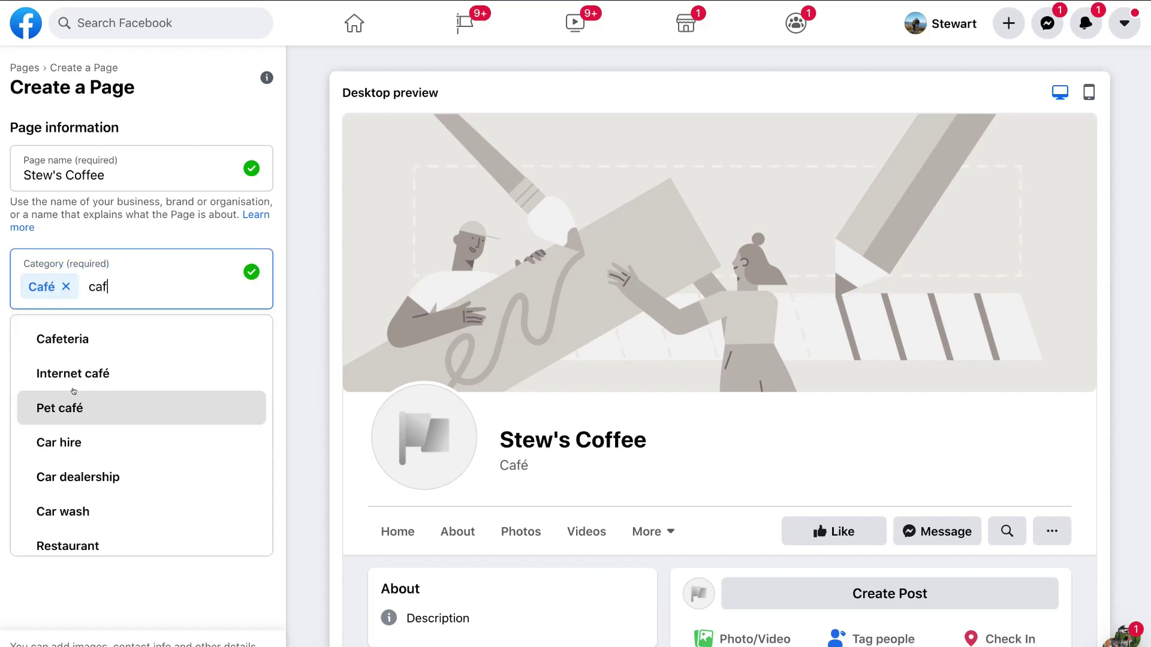
left_click(76, 339)
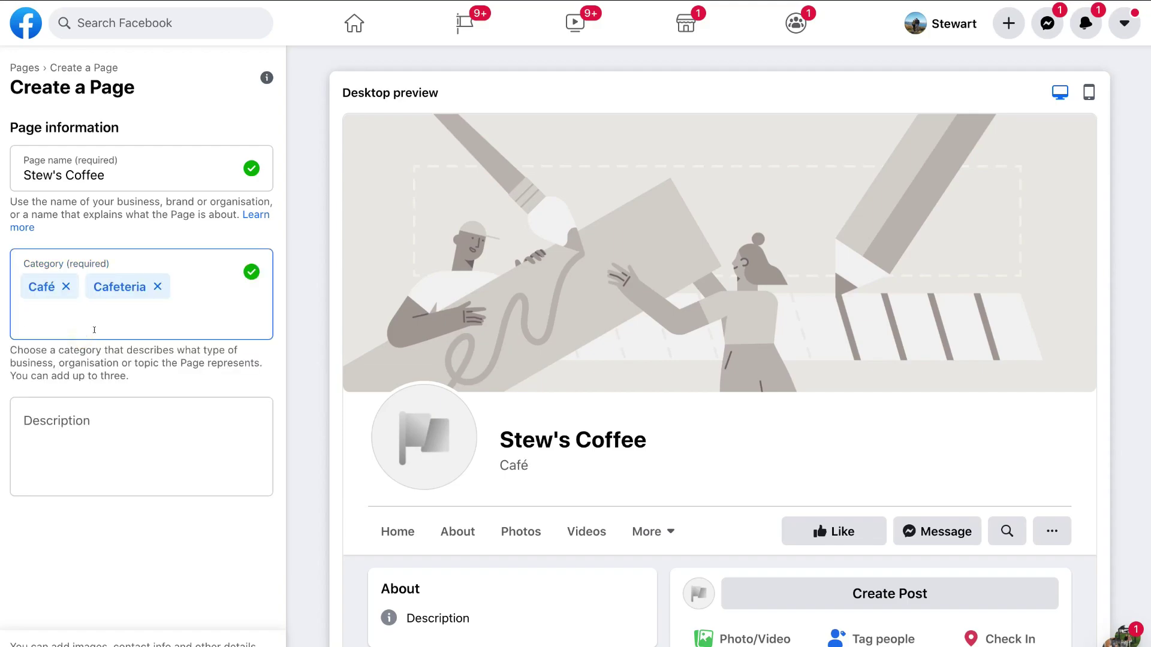
type("cafe")
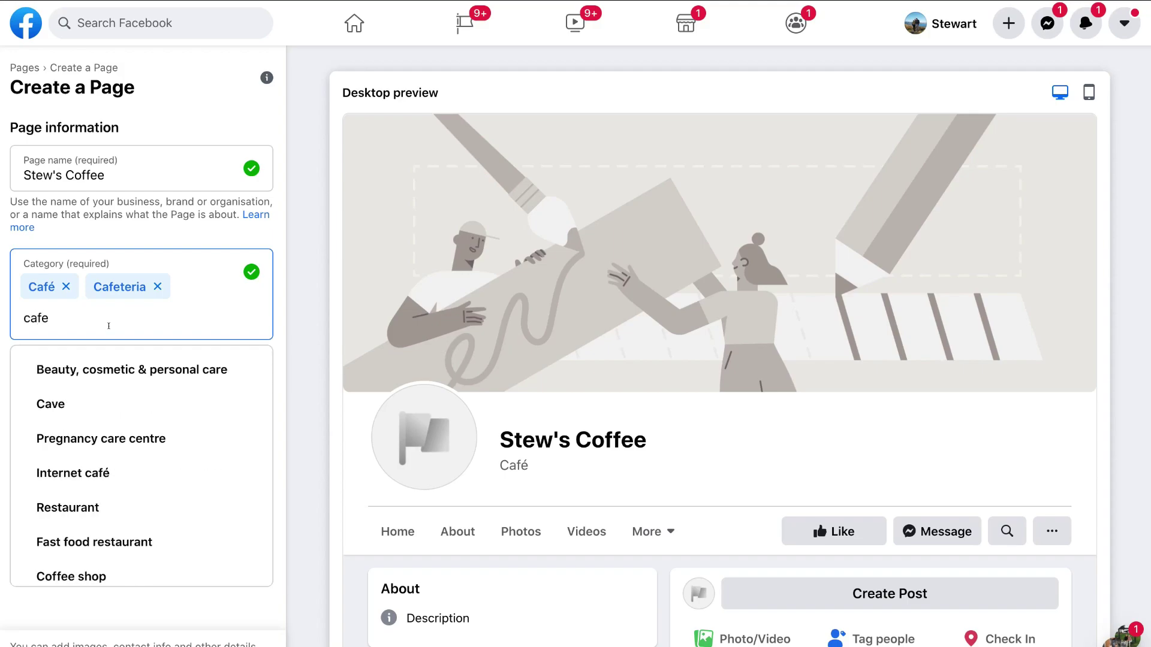
left_click(97, 498)
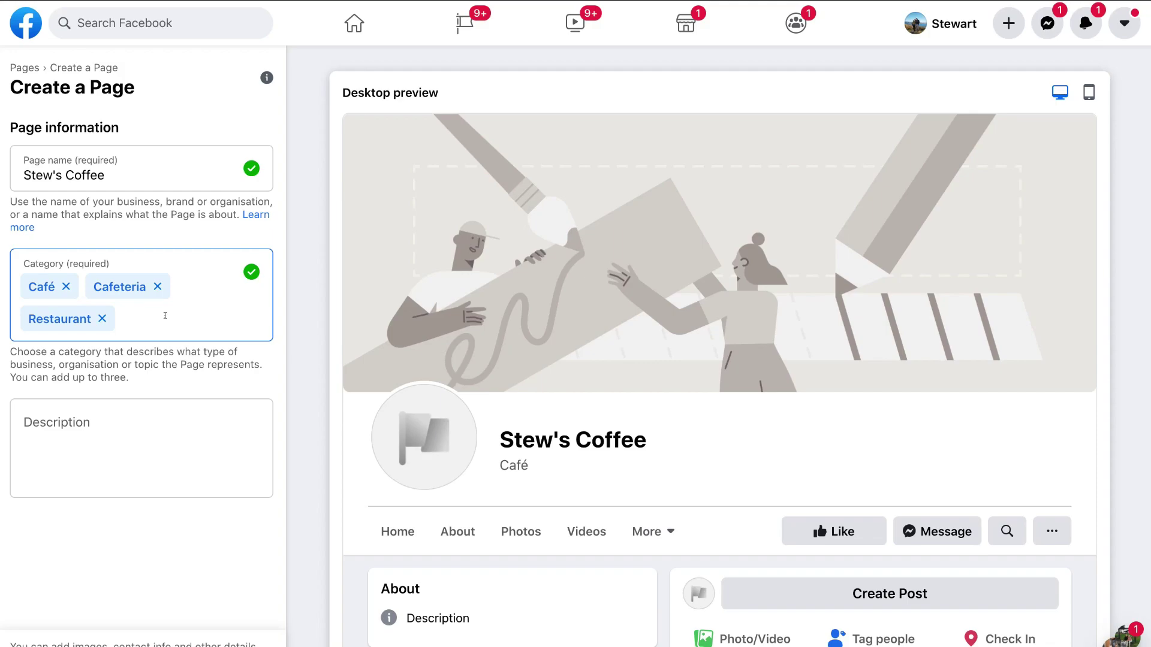
left_click(96, 425)
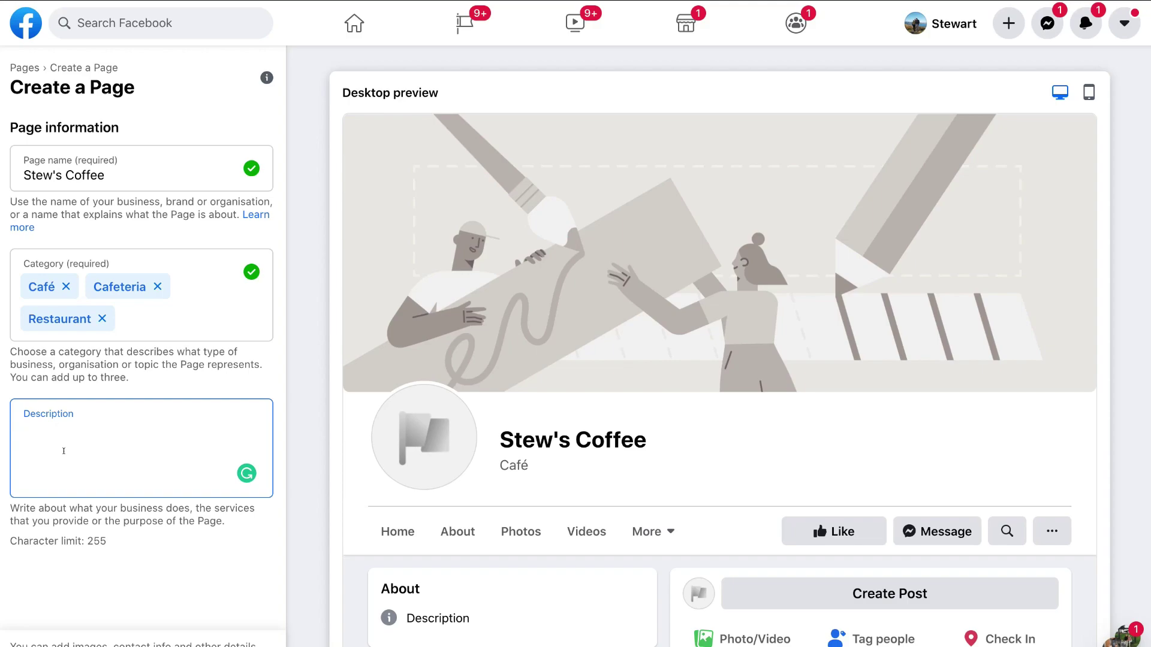
type("At Stew's Coffee, we provide New Zealand's best homemade coffee and treats. All our ingredients are natural, vegan and gluten-free.")
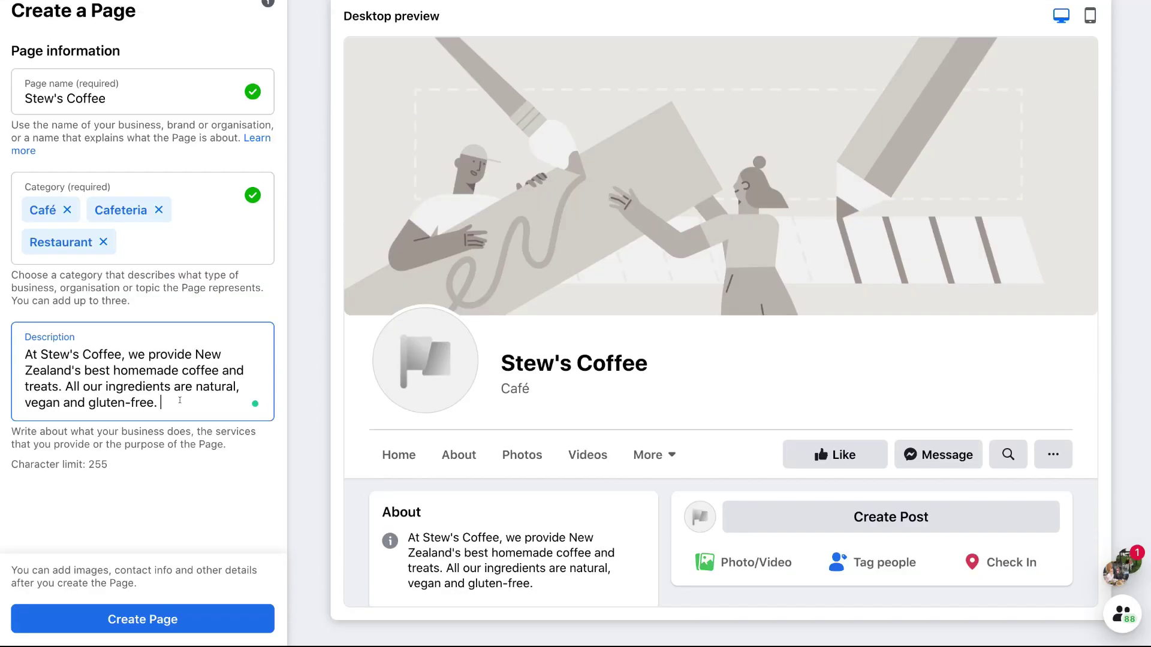
Step: Create the Page and set the Stews Coffee logo file as its profile picture
left_click(195, 619)
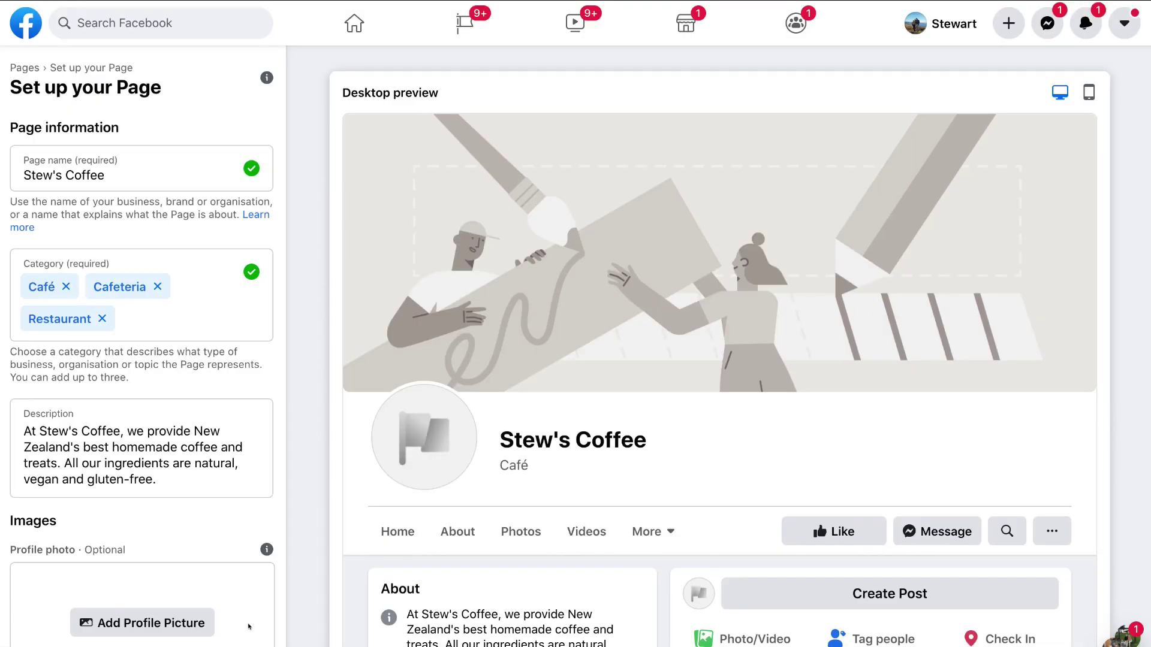
scroll(248, 626, "down", 3)
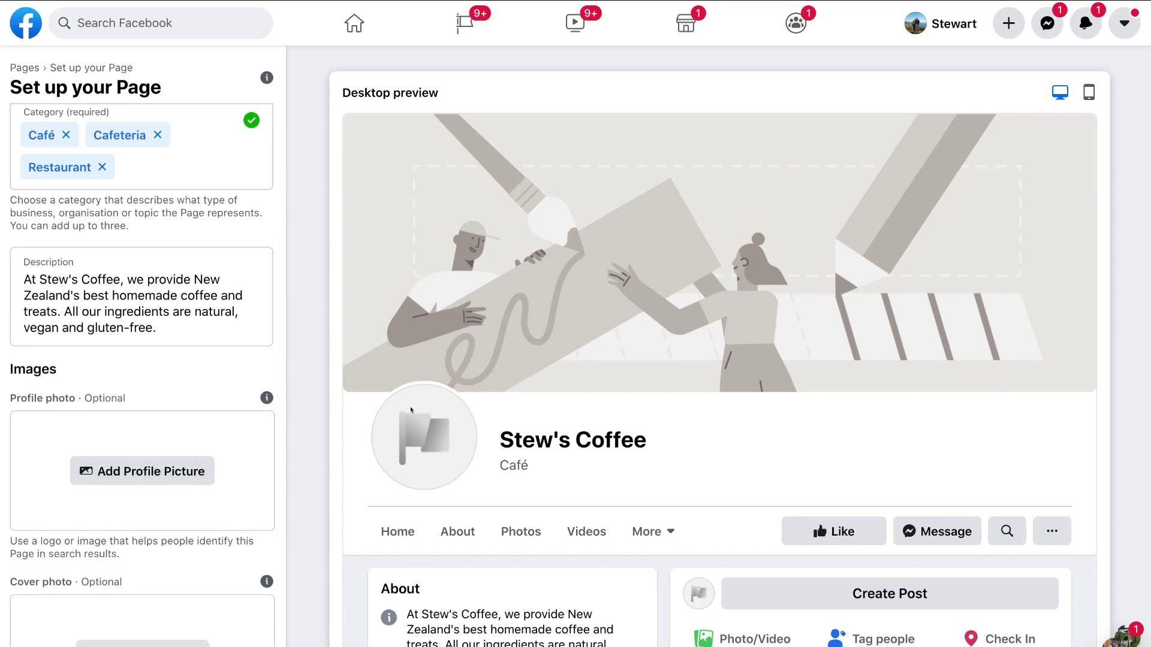
scroll(222, 471, "down", 1)
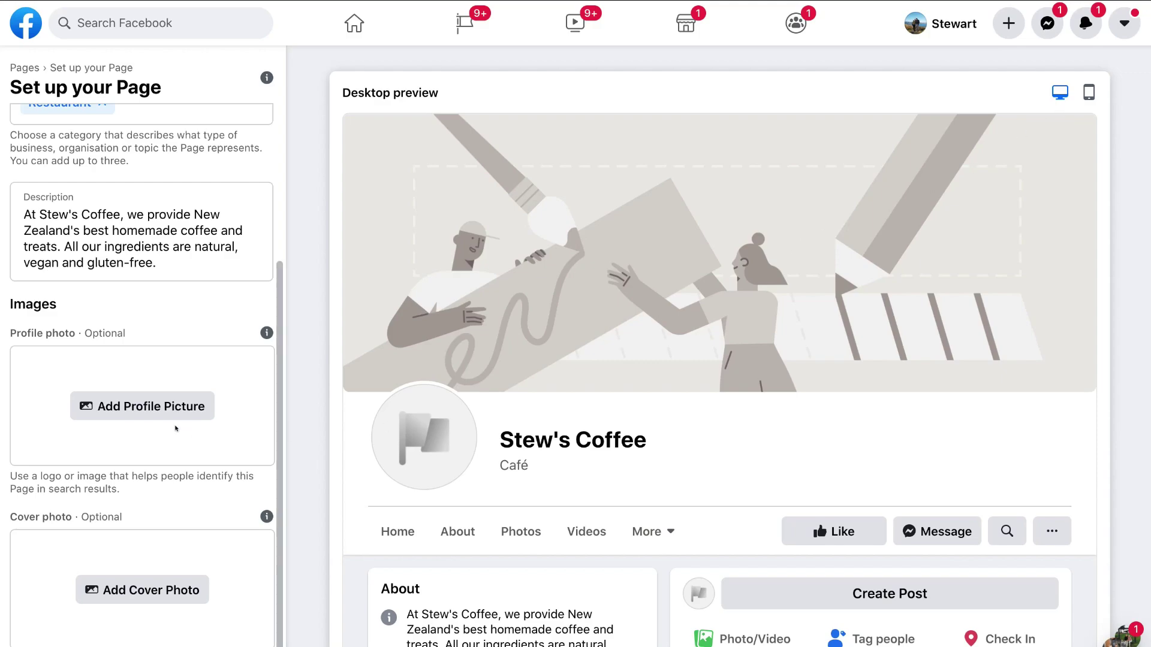
left_click(148, 412)
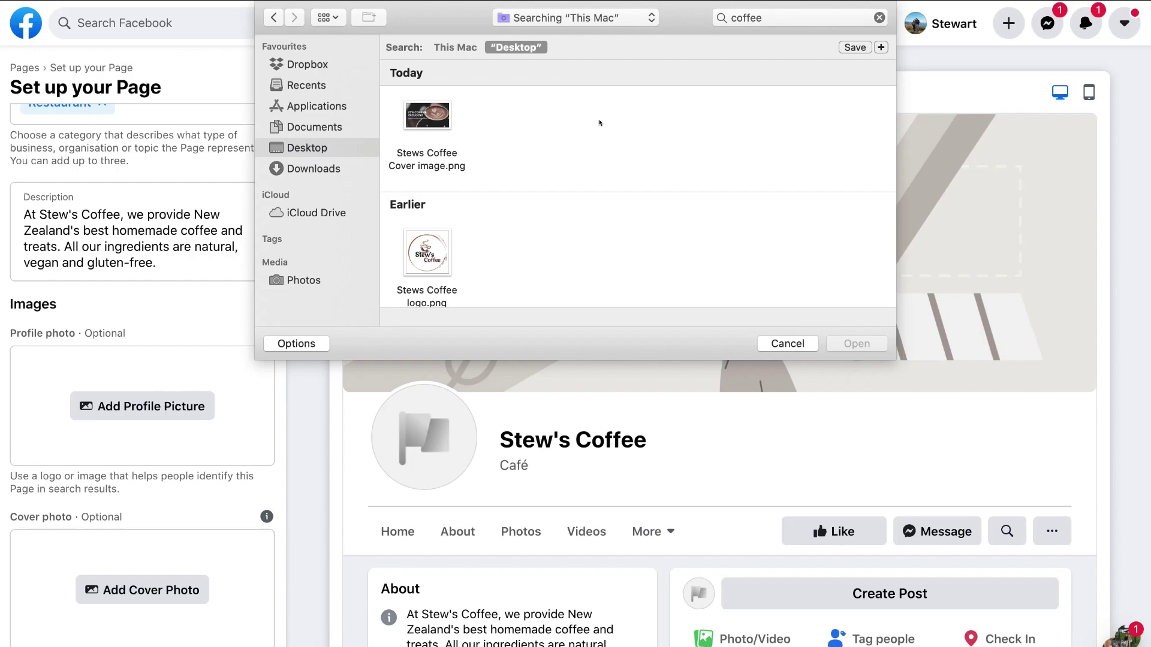
left_click(438, 258)
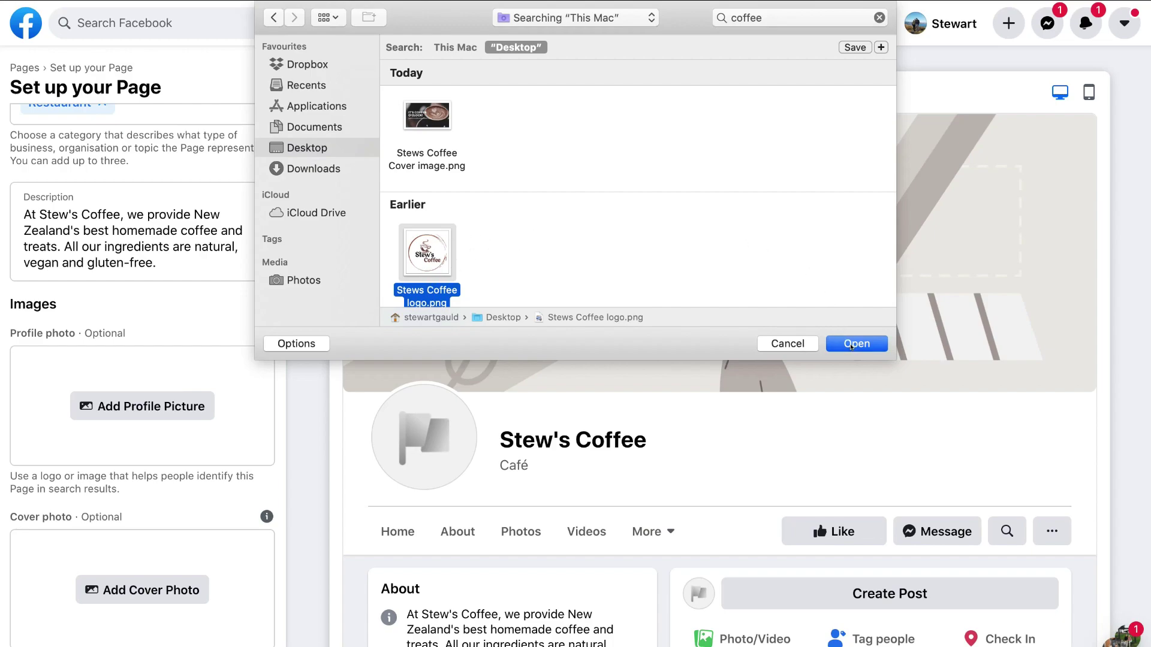
left_click(853, 344)
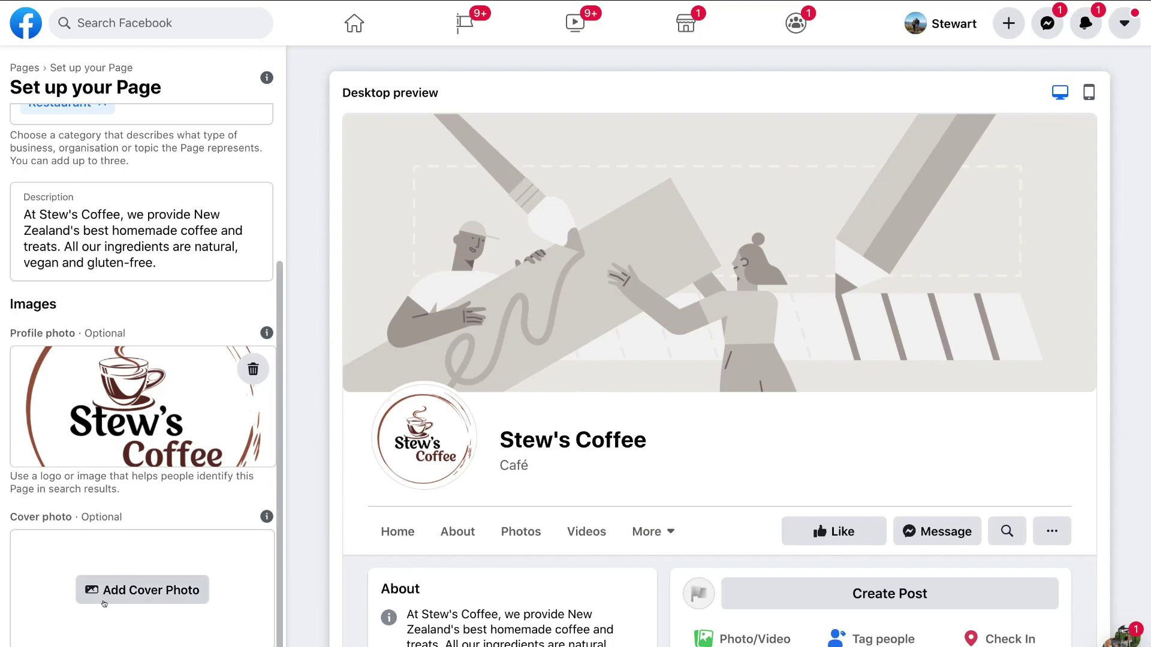
Step: Upload the Stews Coffee latte-art image as the Page's cover photo
left_click(146, 595)
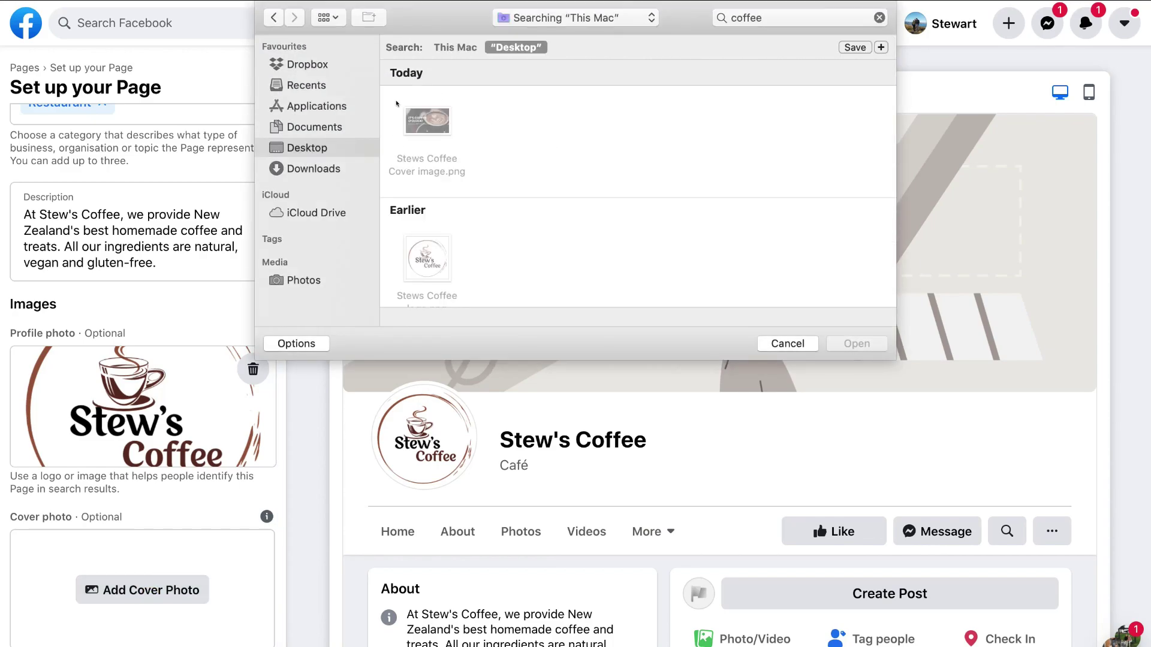
left_click(433, 121)
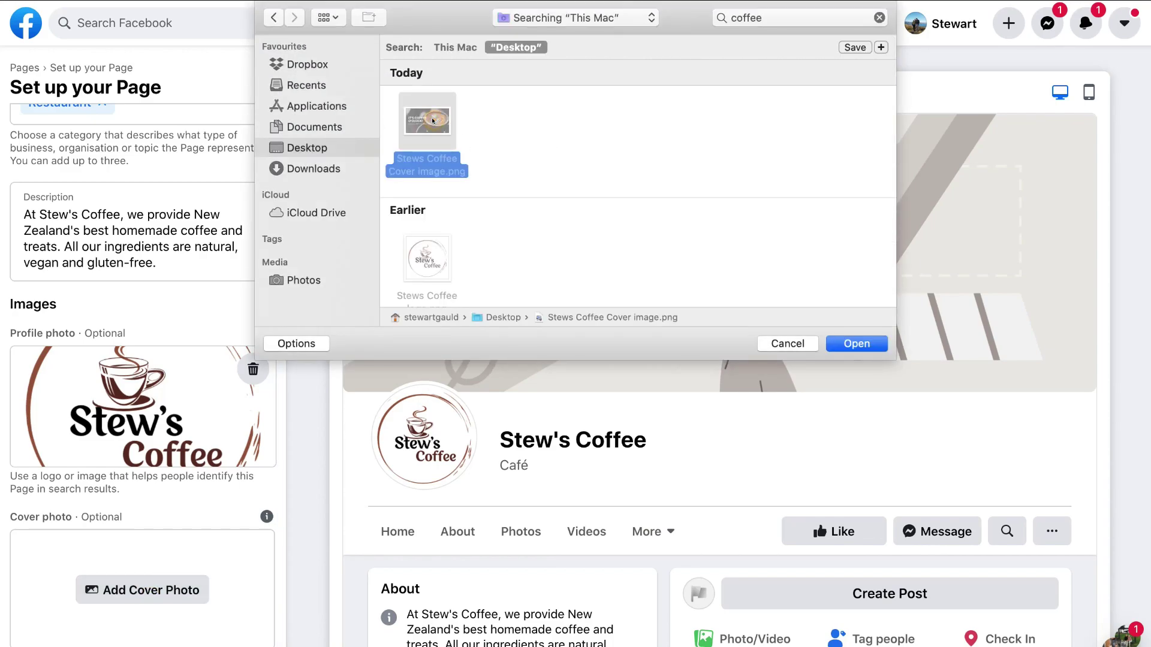
left_click(842, 345)
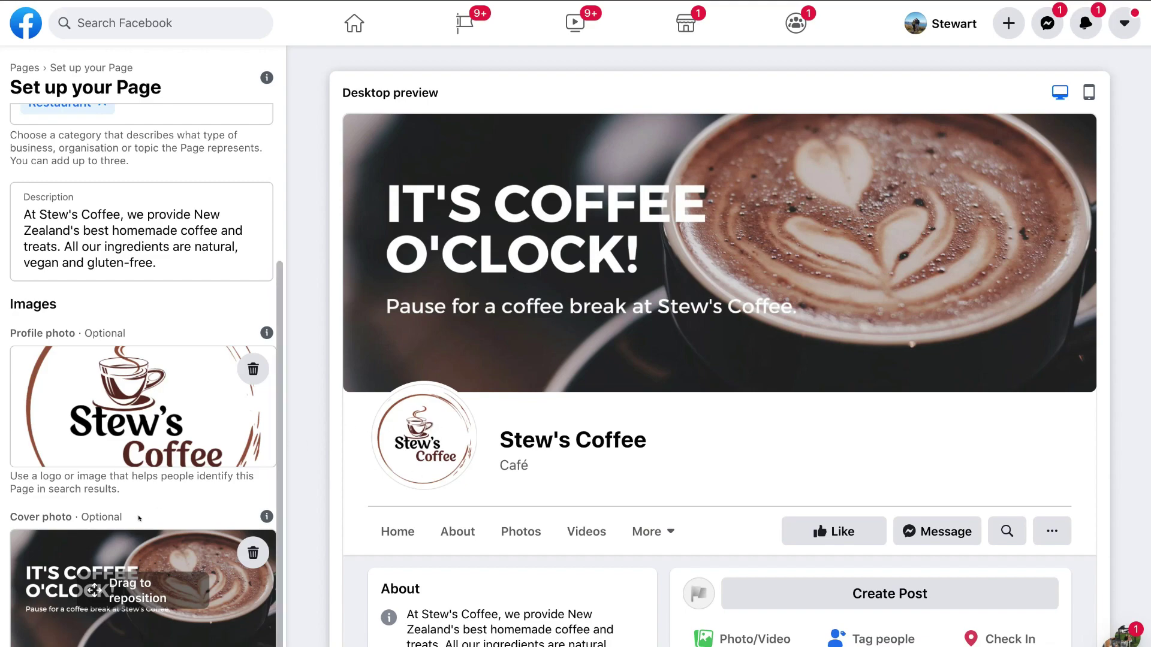
Step: Nudge the latte-art cover image into position and save the Page setup
mouse_move(54, 590)
left_mouse_down()
mouse_move(53, 574)
mouse_move(52, 592)
left_mouse_up()
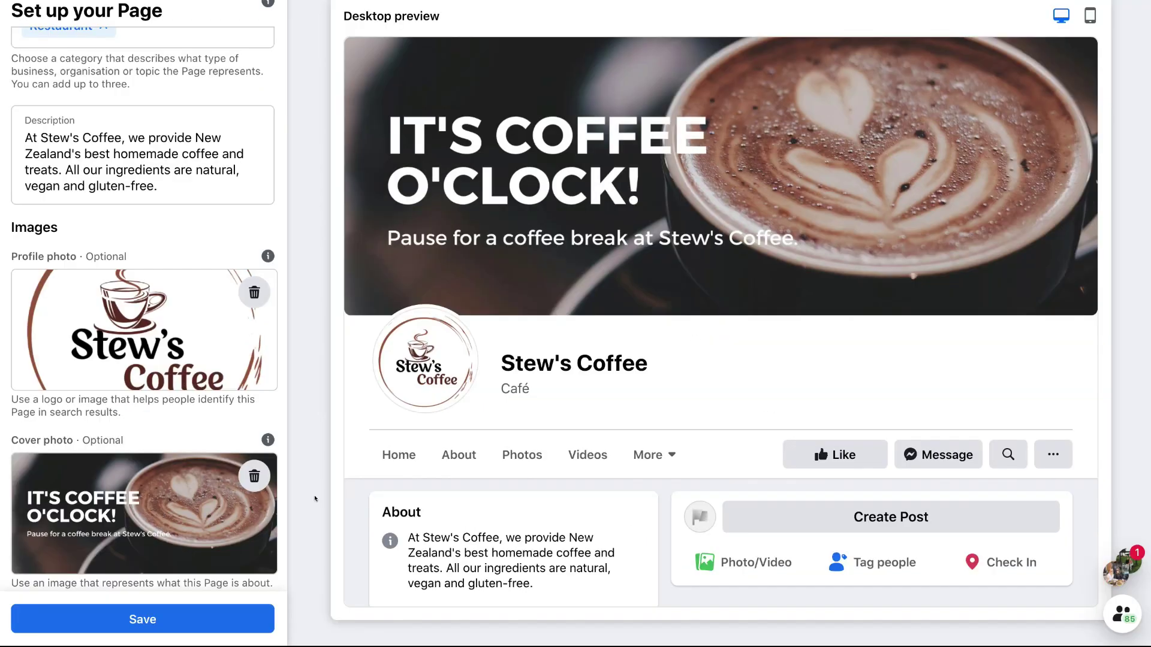
left_click(157, 620)
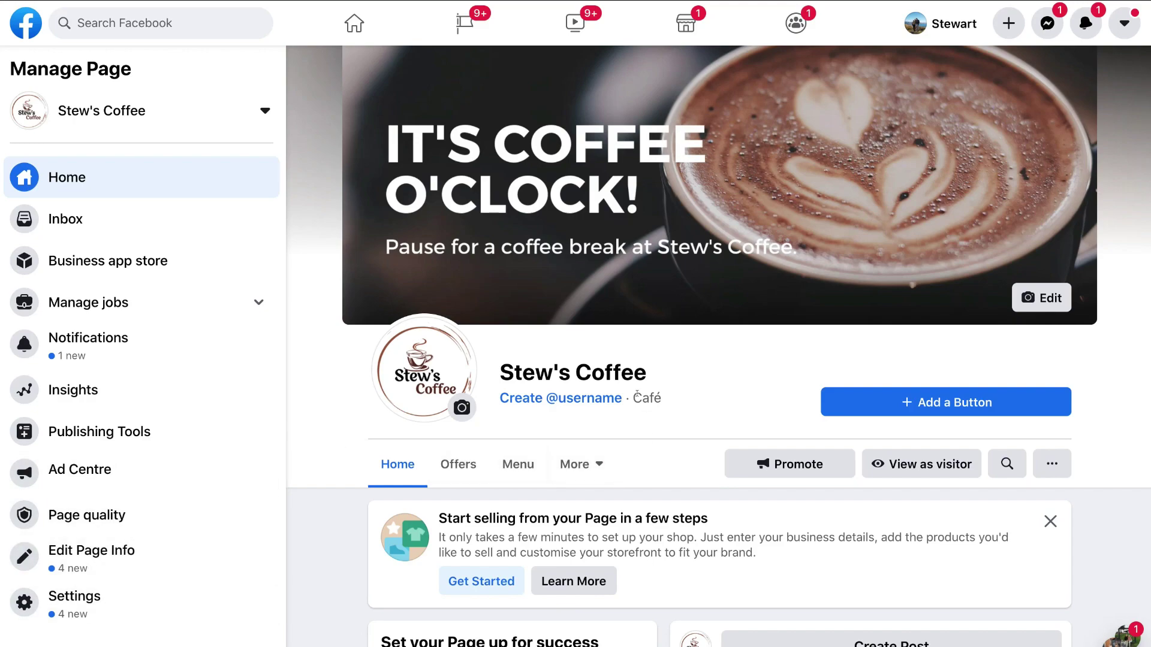
Step: Create the Page username stewscoffee, trimming the extra characters before confirming
left_click(510, 397)
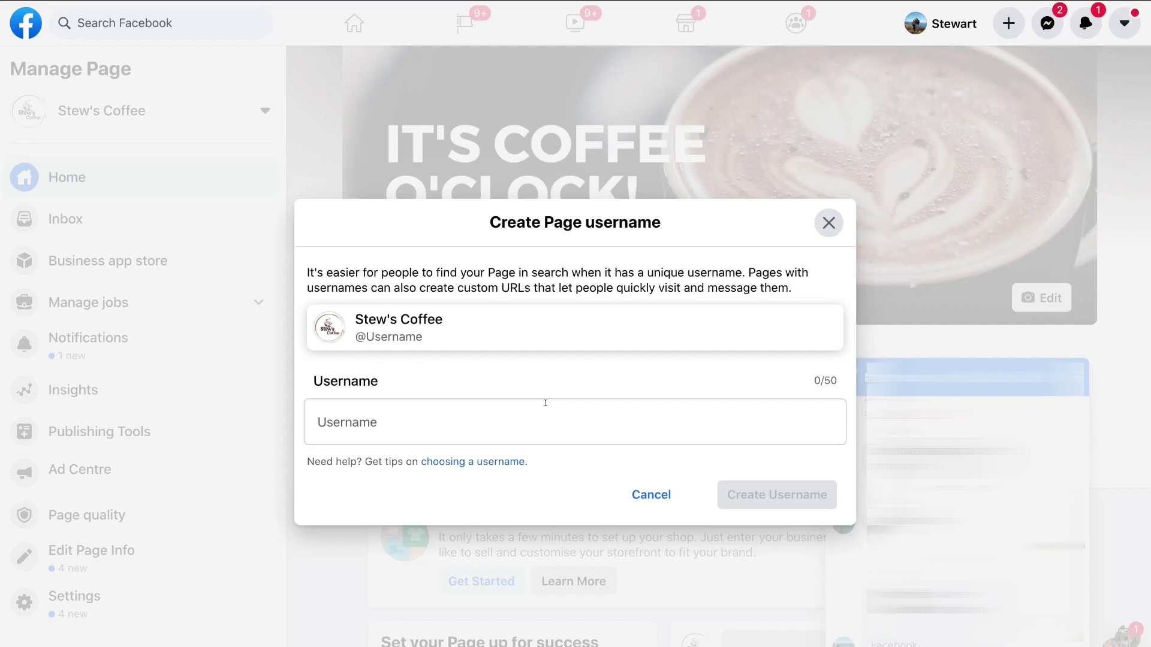
left_click(469, 420)
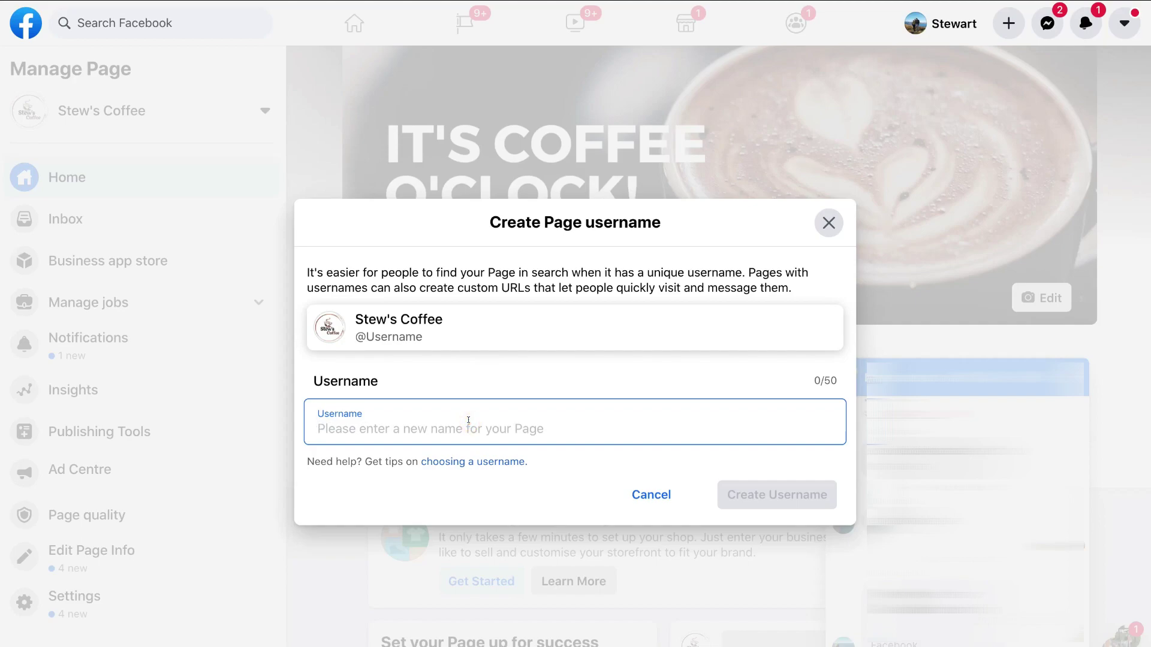
type("stewscoffee")
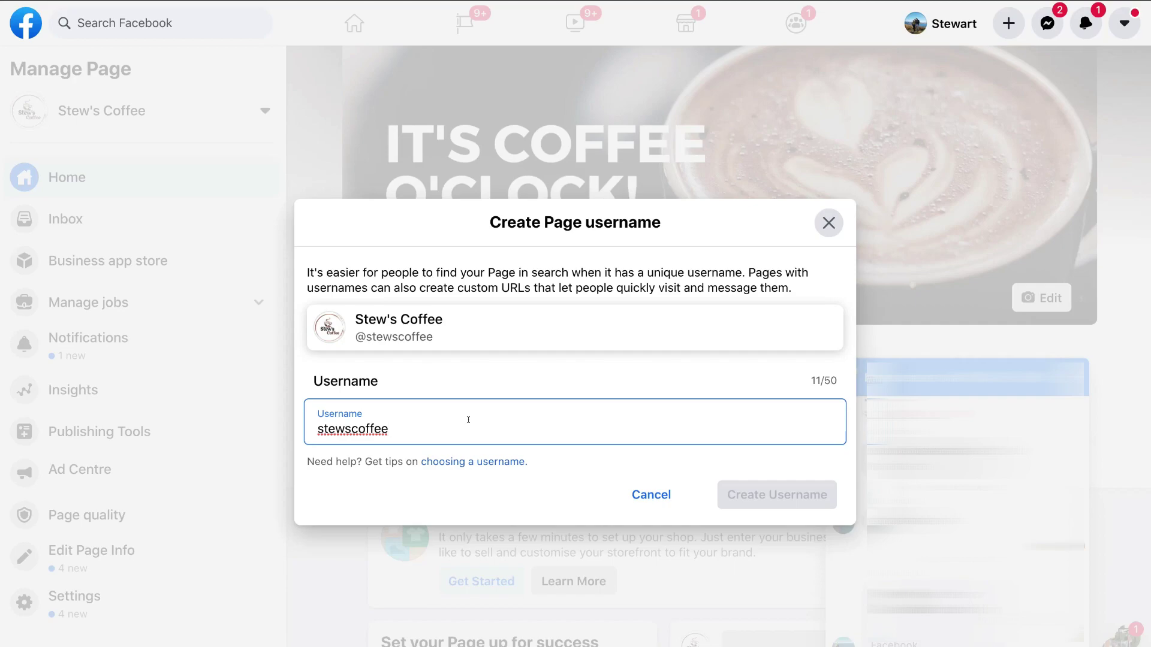
type("12")
key("BackSpace")
key("BackSpace")
left_click(647, 493)
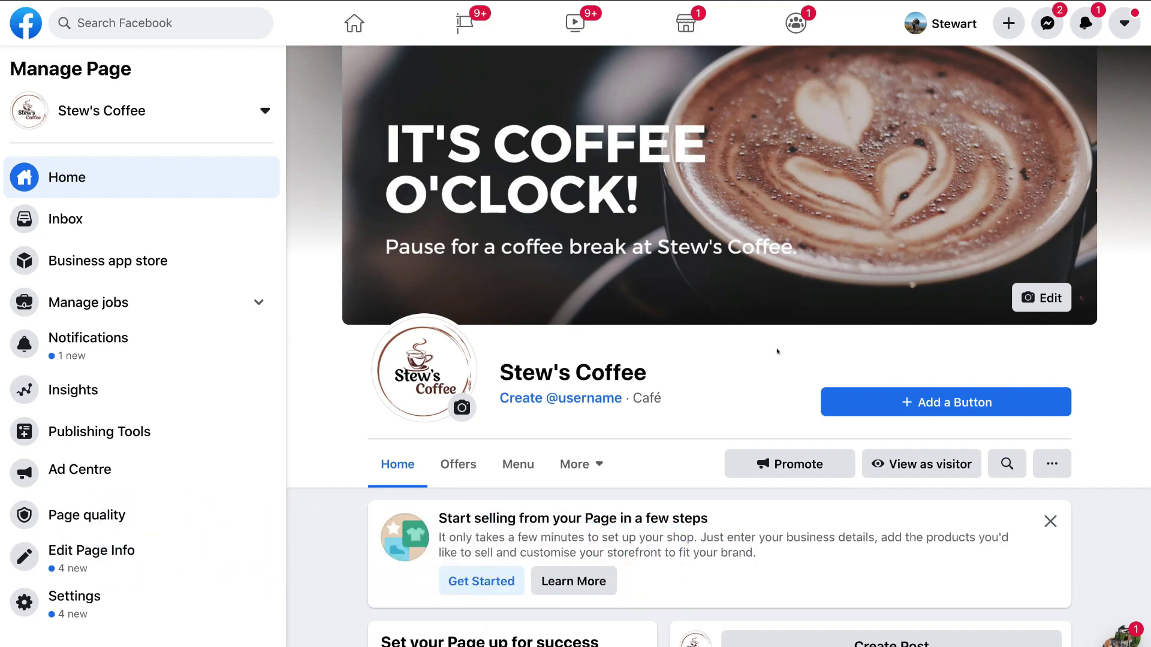
Step: Open the Edit Page button dialog listing Follow, Book Now, Call Now and Send Message
left_click(945, 402)
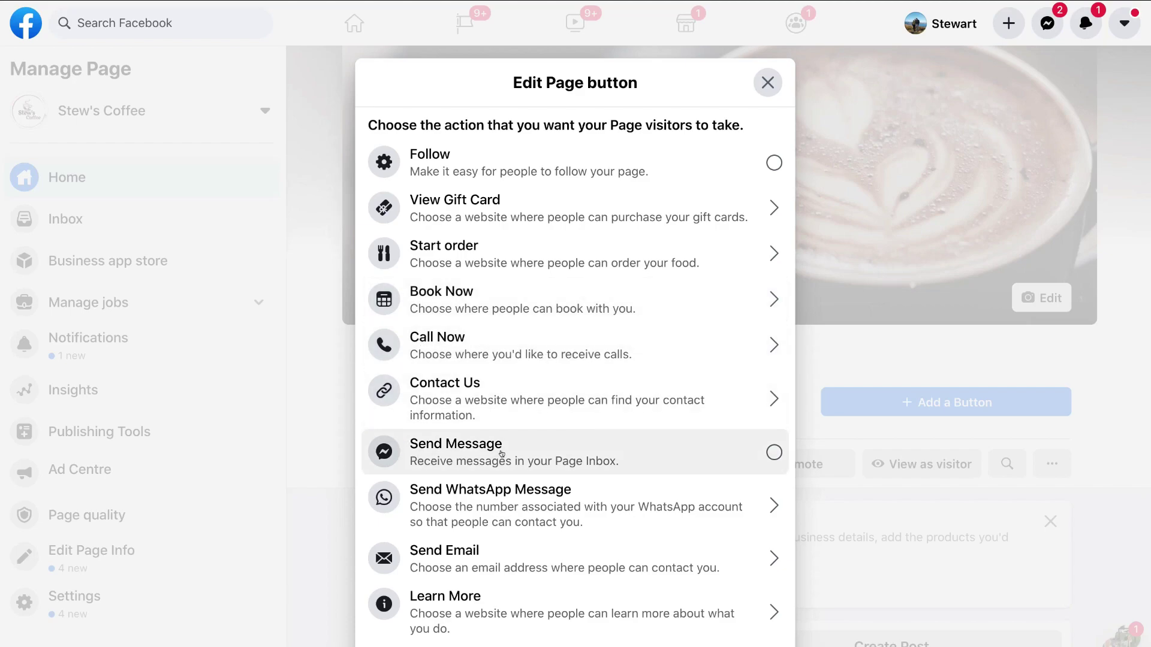
Step: Choose Call Now from the Edit Page button options
scroll(522, 550, "down", 4)
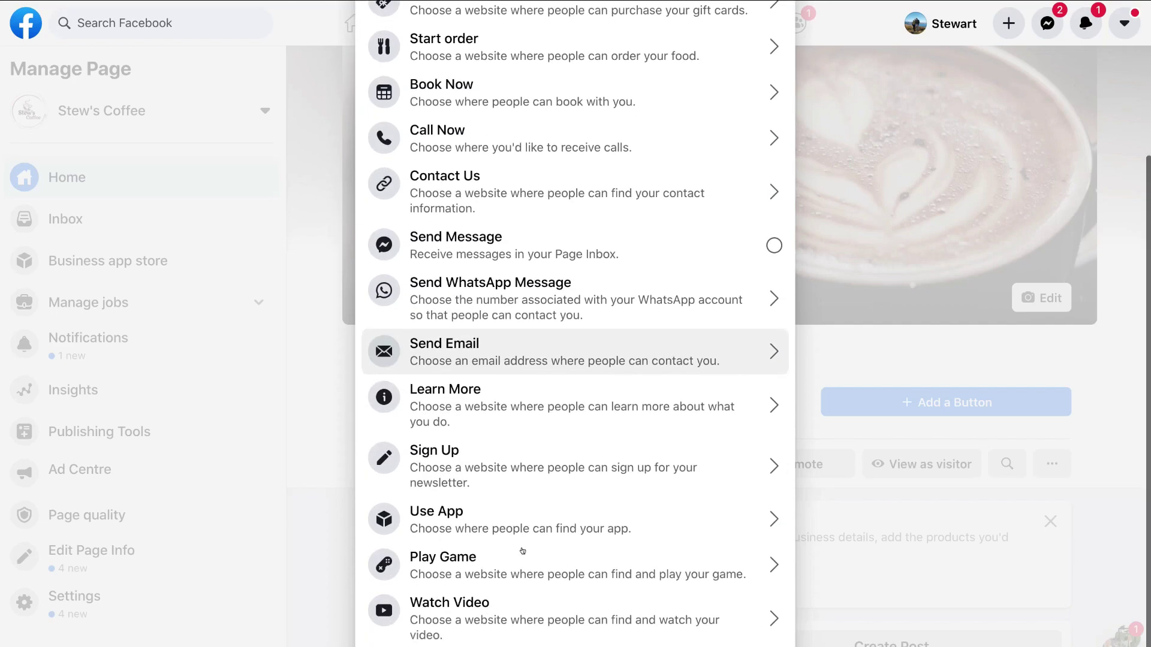
scroll(522, 550, "up", 5)
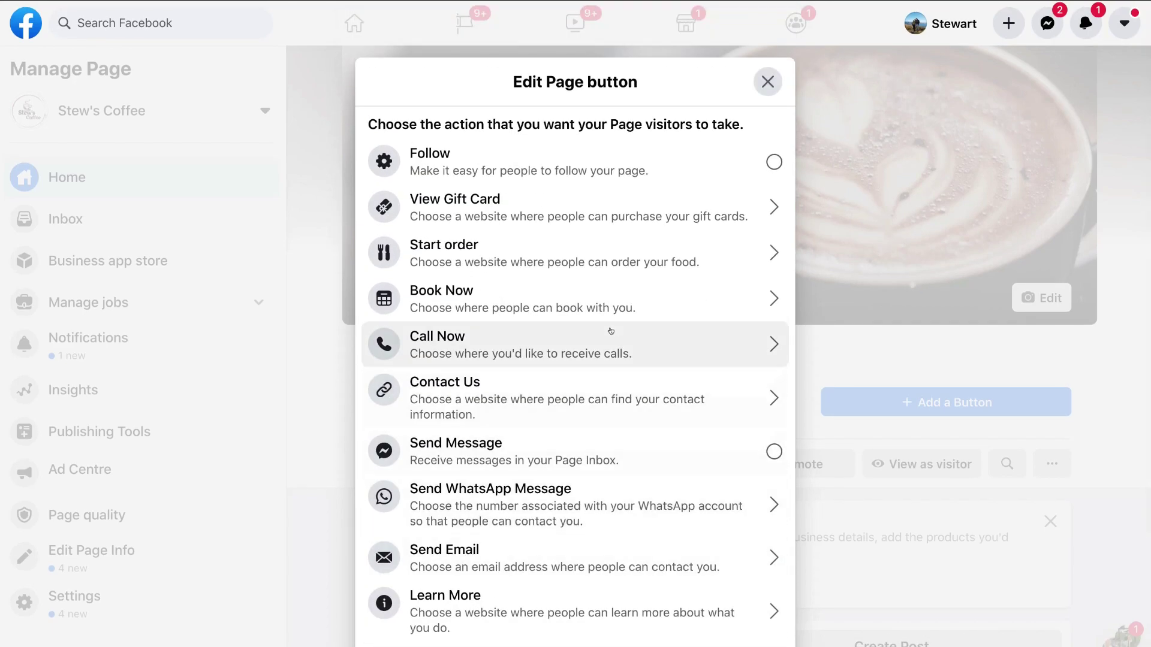
left_click(531, 341)
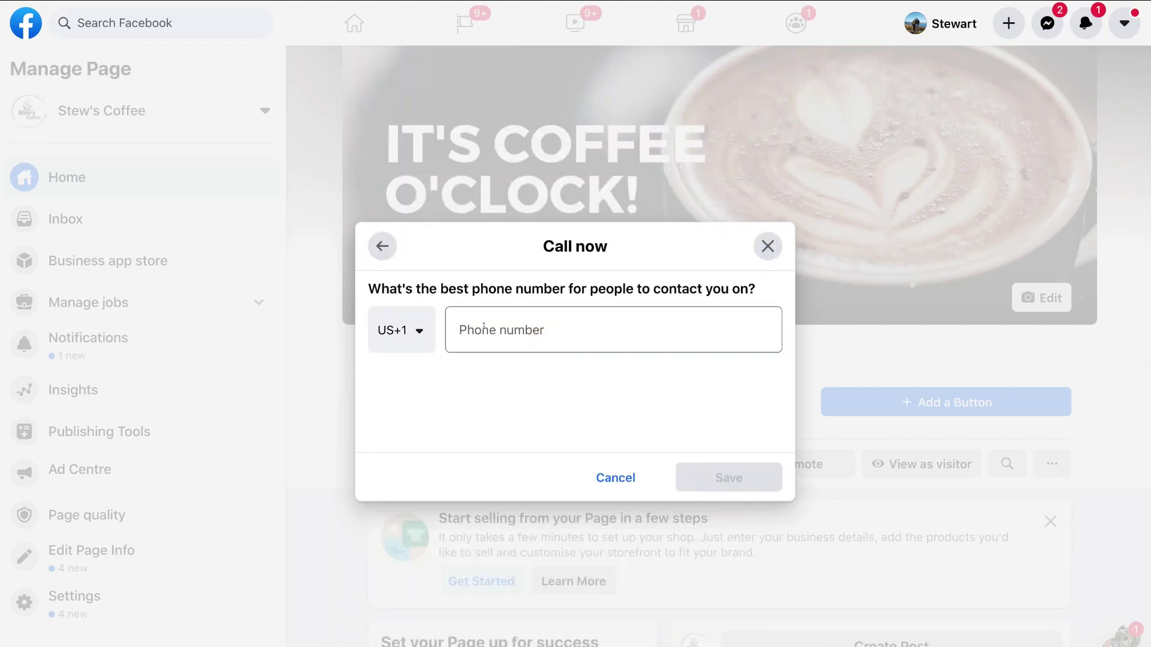
Step: Set the Call Now country code to New Zealand (+64), paste the café's phone number, and save
left_click(485, 323)
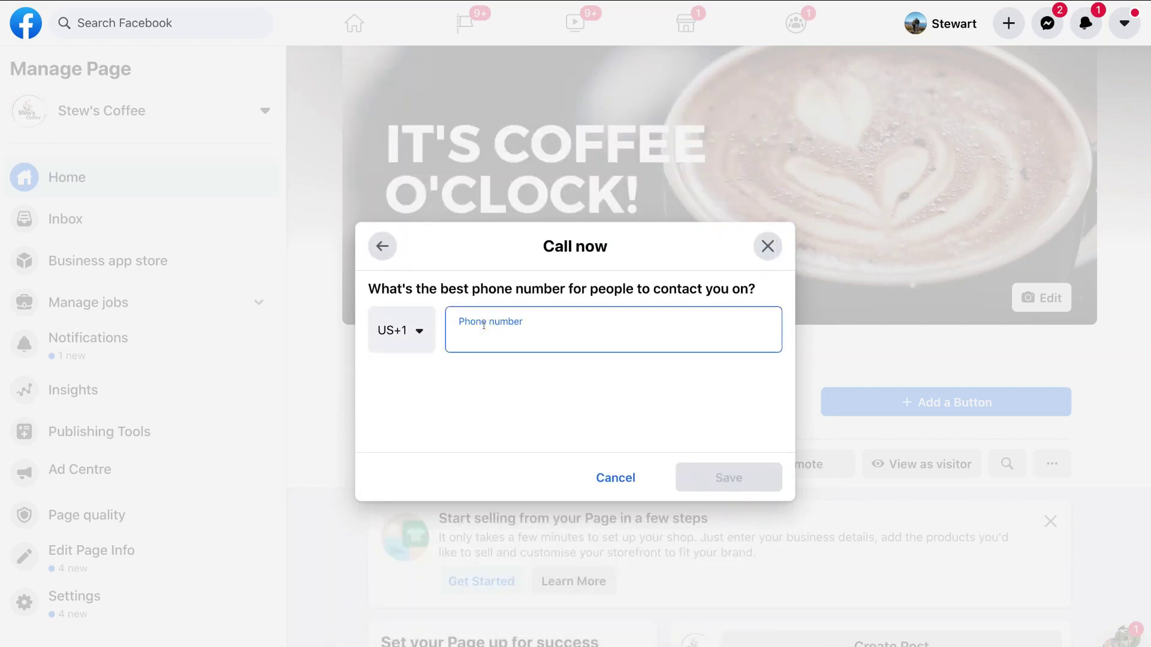
left_click(404, 330)
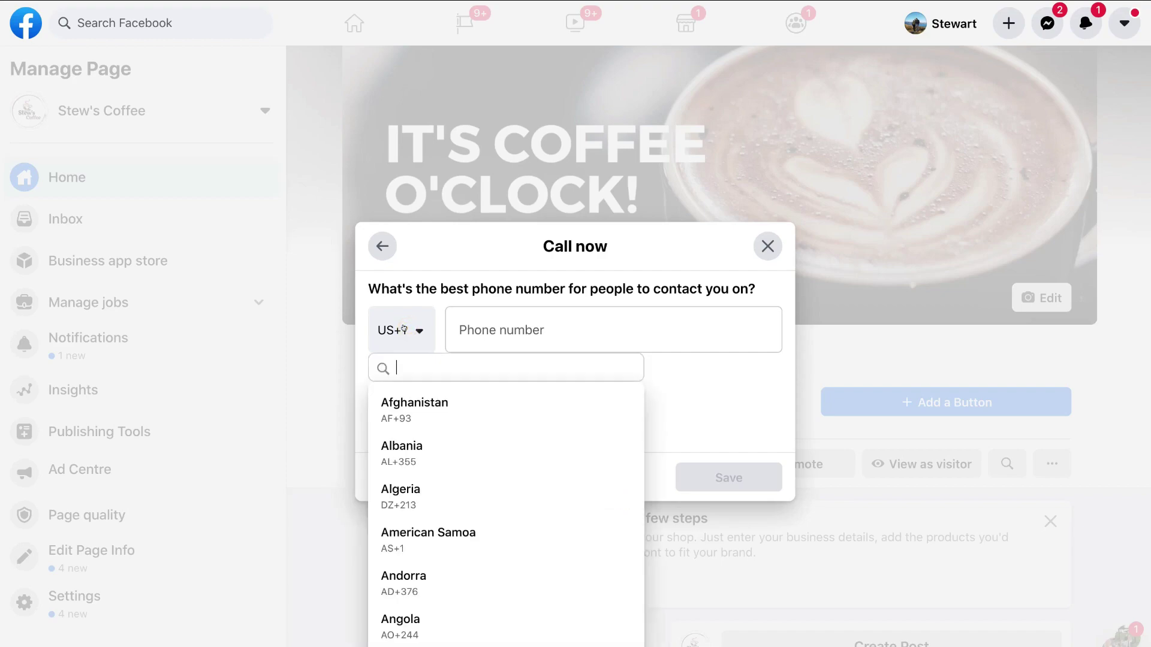
type("new")
left_click(477, 445)
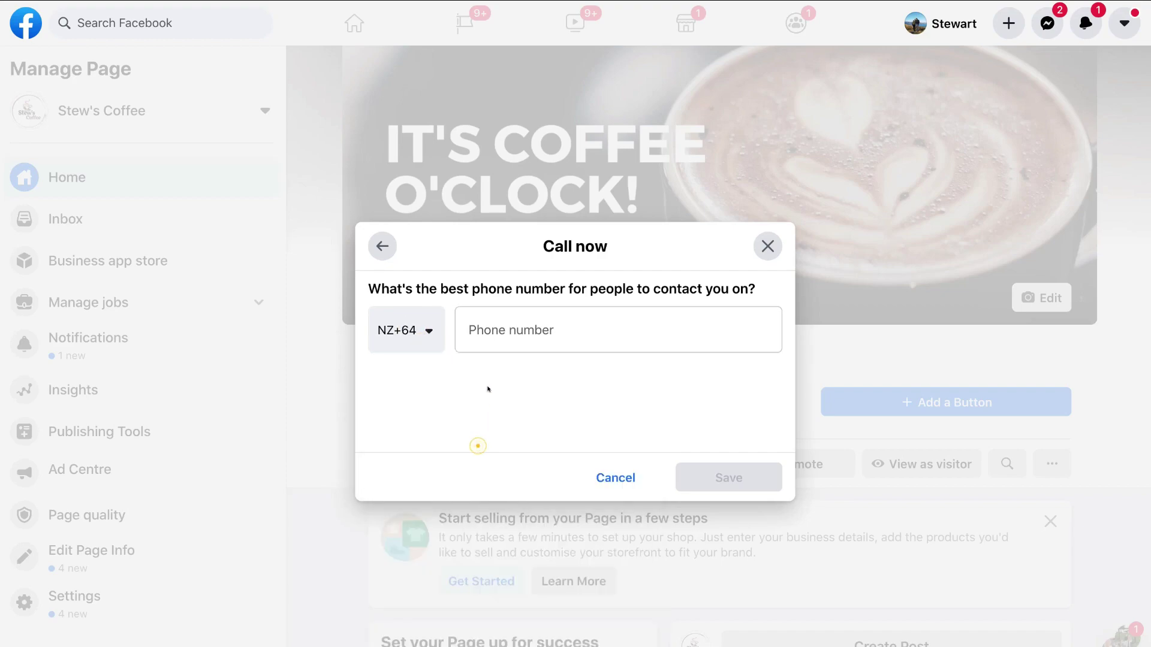
left_click(494, 333)
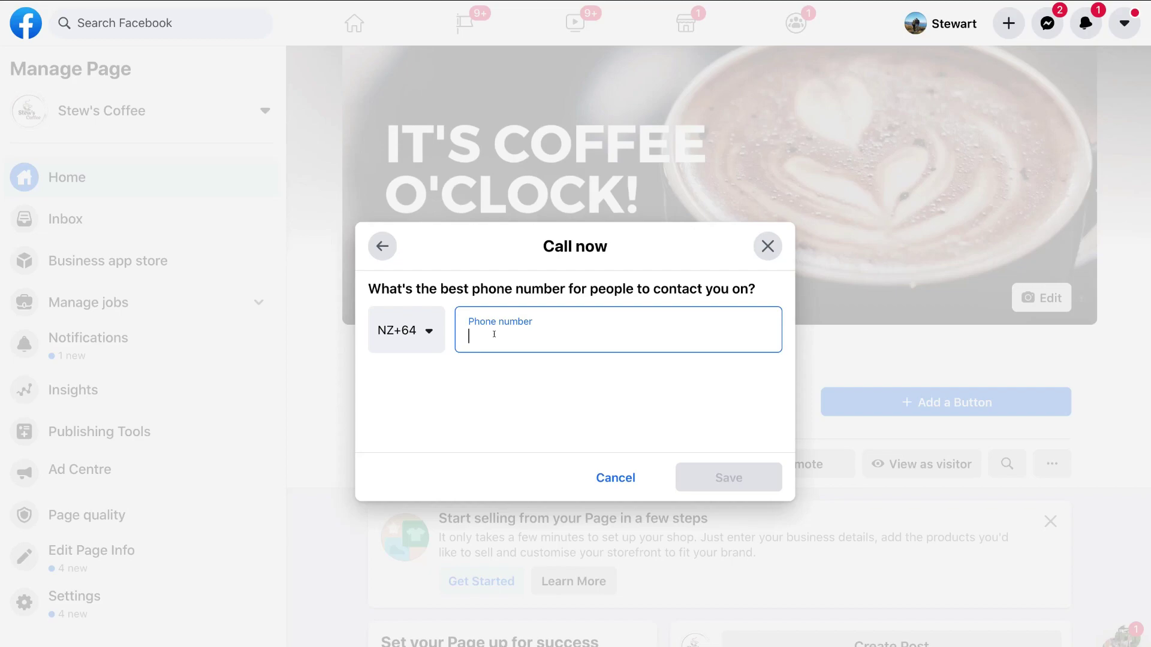
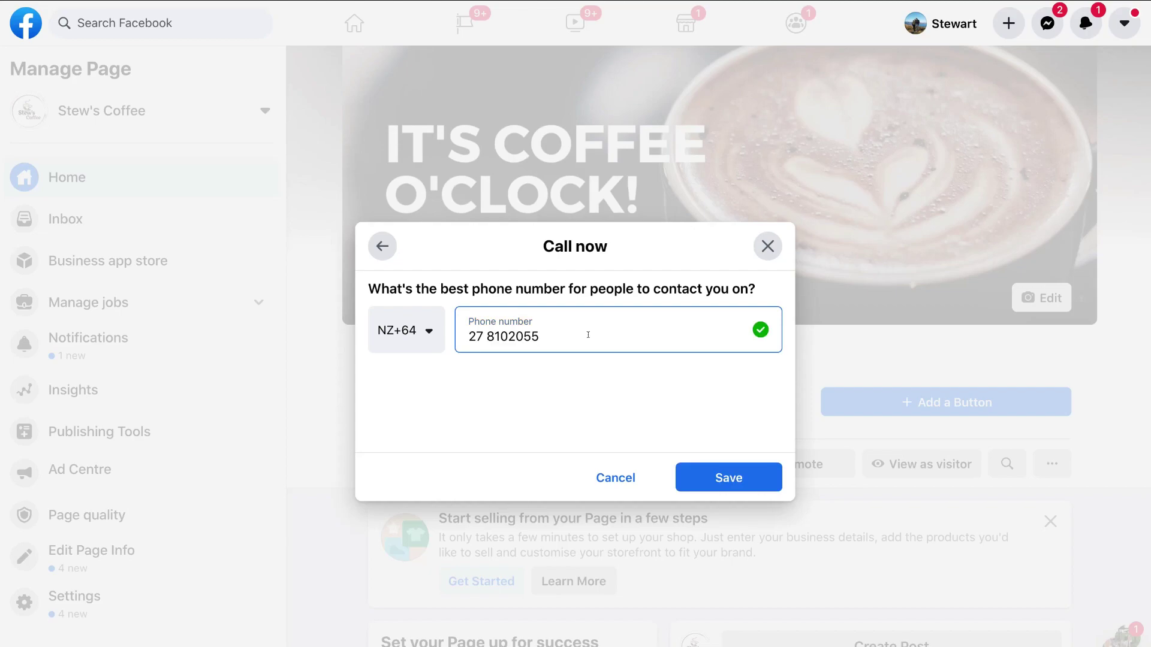
left_click(729, 475)
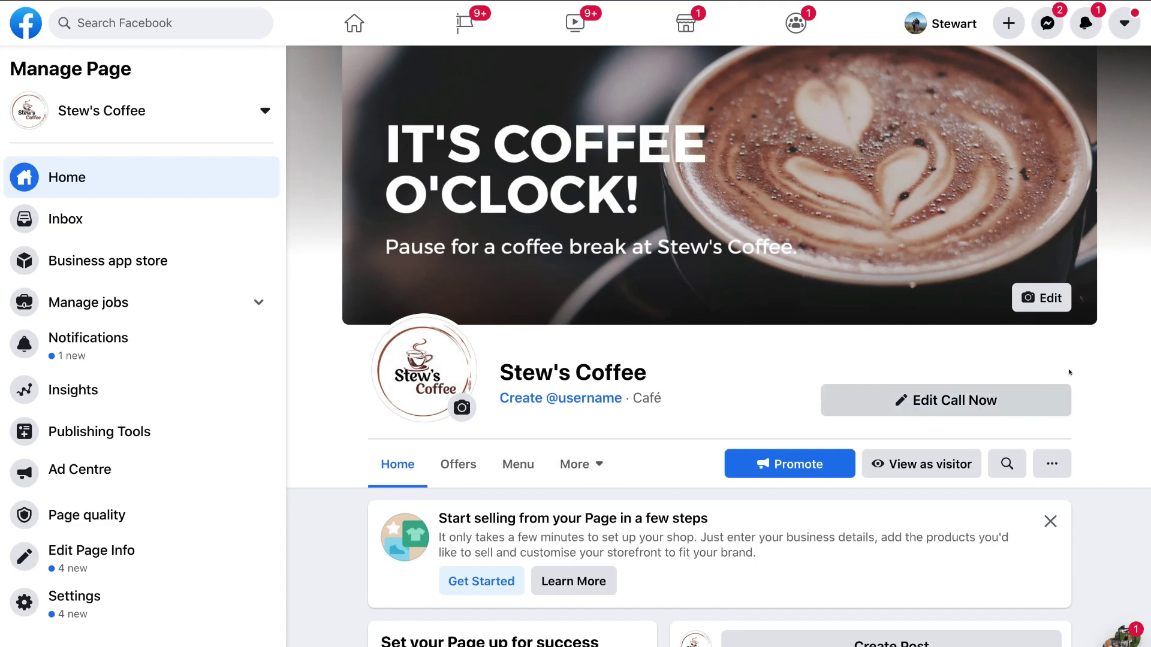
scroll(727, 374, "down", 20)
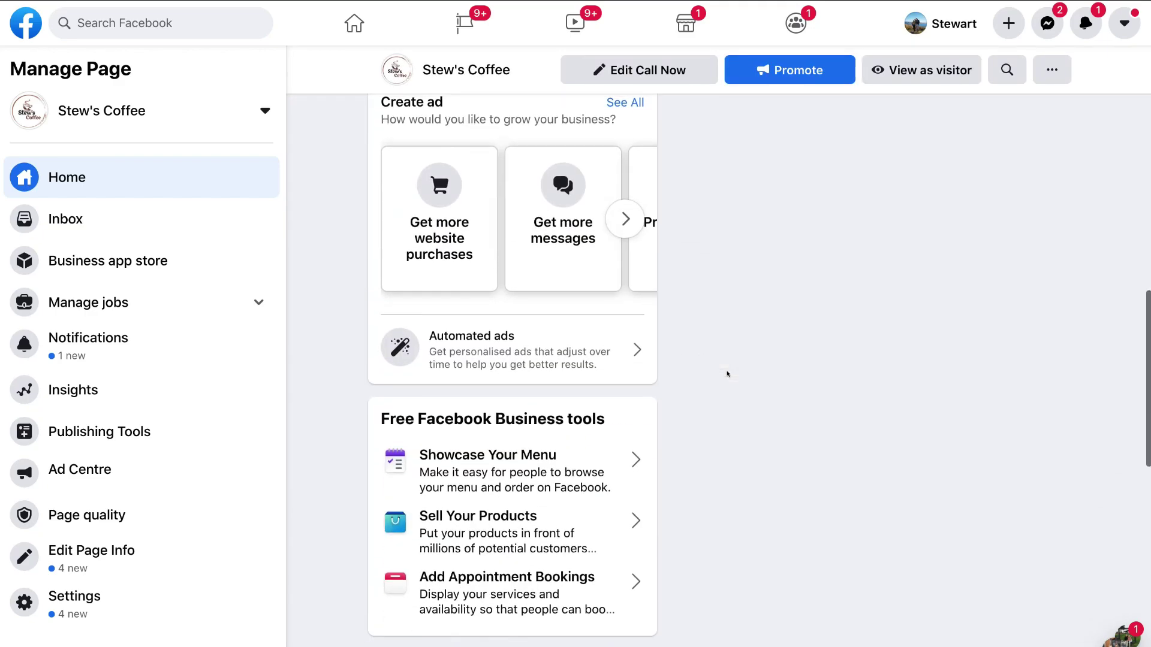
Step: Look through the Page's message inbox, then return to the Stew's Coffee home
left_click(66, 177)
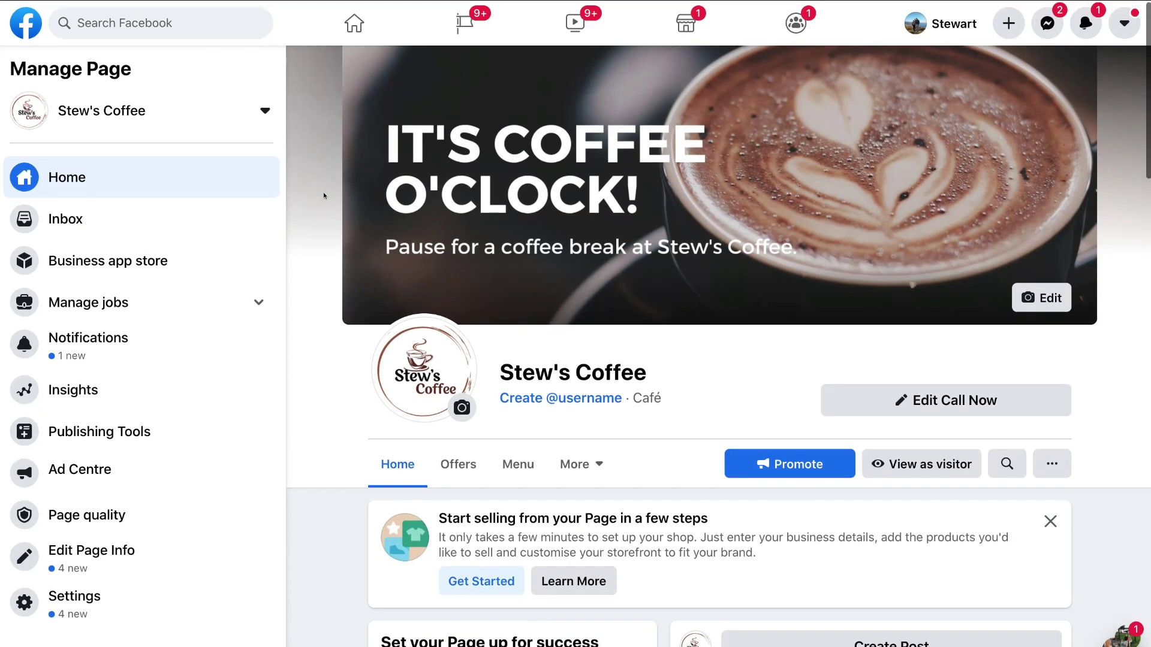
left_click(108, 219)
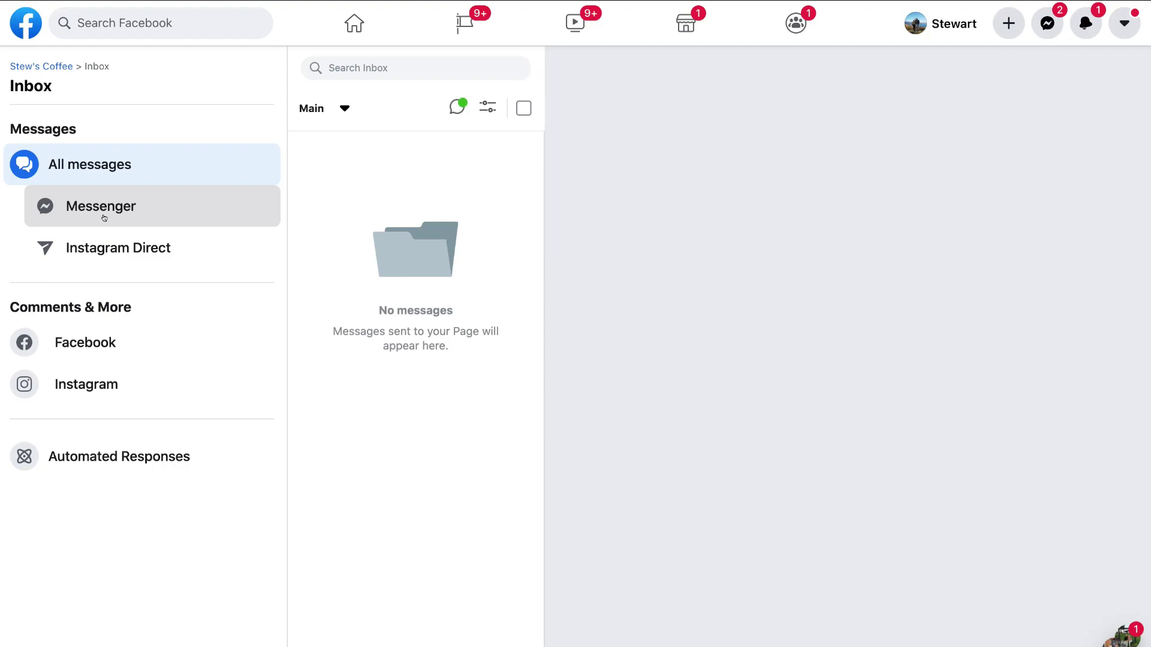
left_click(50, 65)
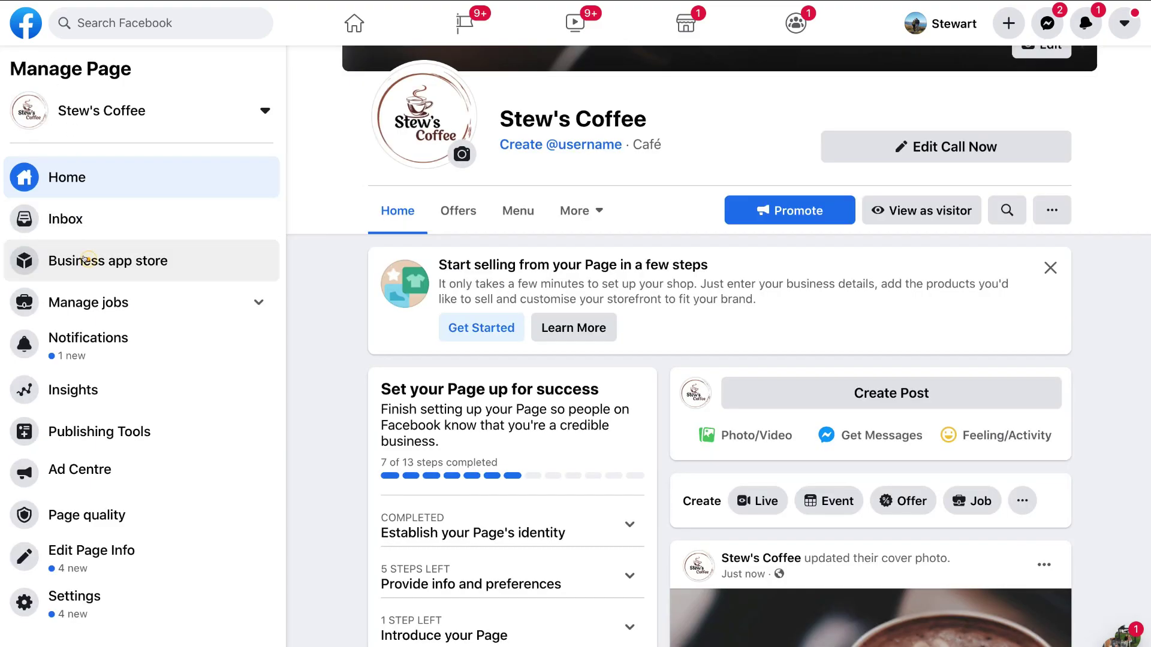
Step: Browse the business app store, then open the Manage jobs section
left_click(84, 259)
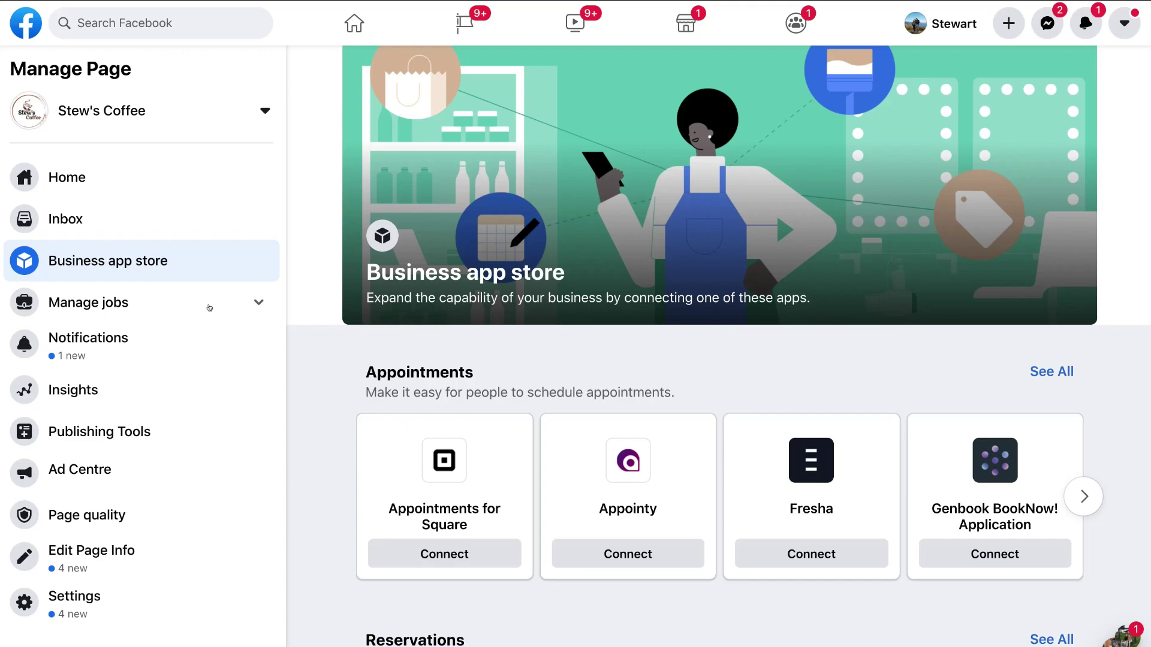
scroll(424, 478, "down", 5)
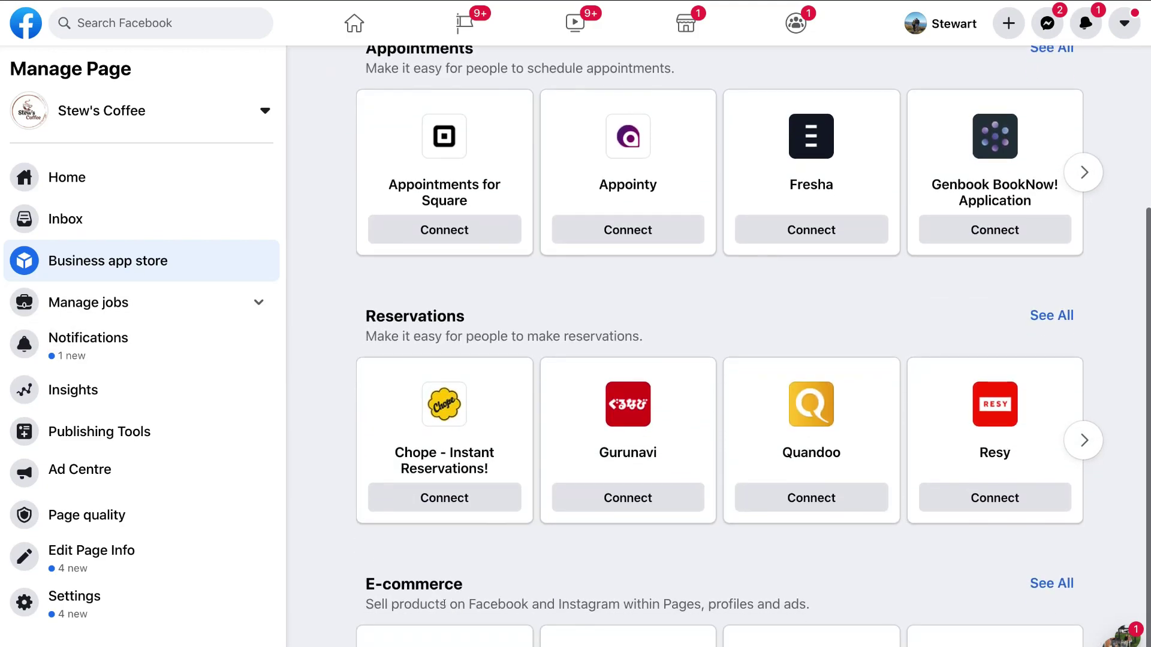
scroll(316, 545, "down", 2)
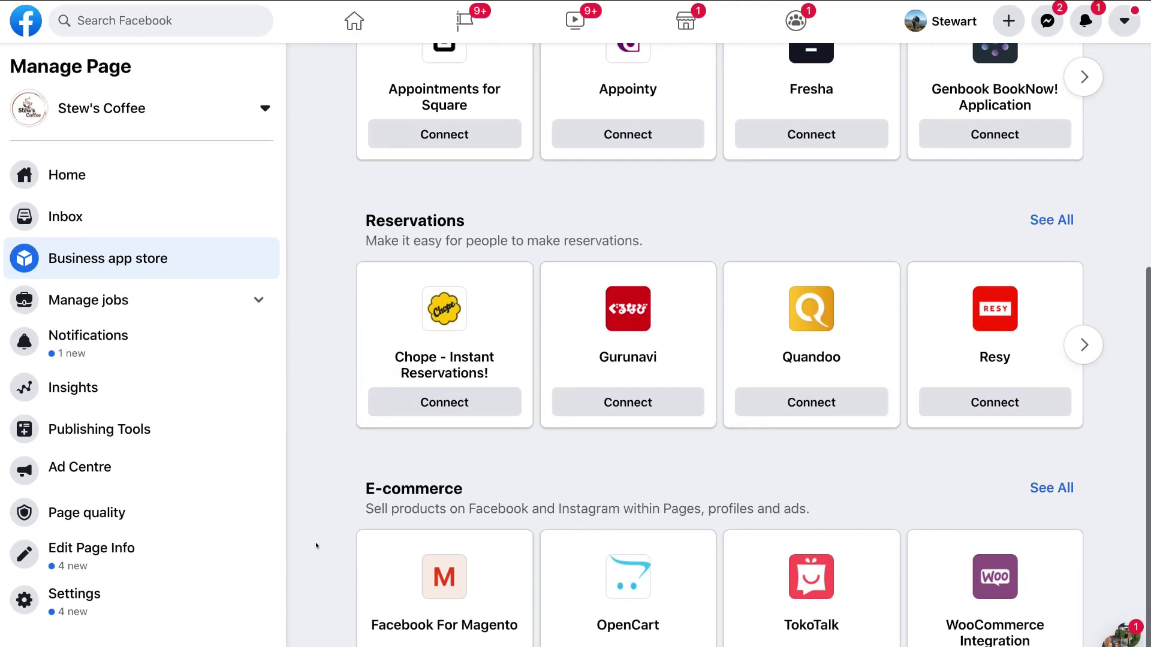
scroll(316, 546, "up", 3)
scroll(316, 545, "up", 4)
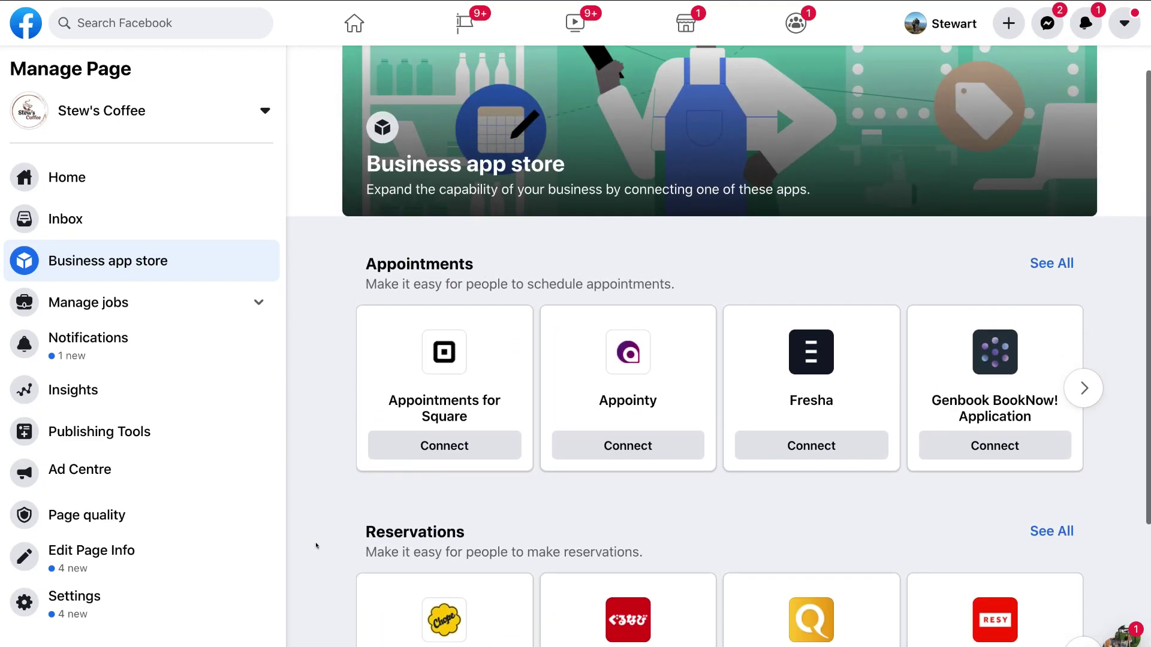
scroll(316, 545, "up", 1)
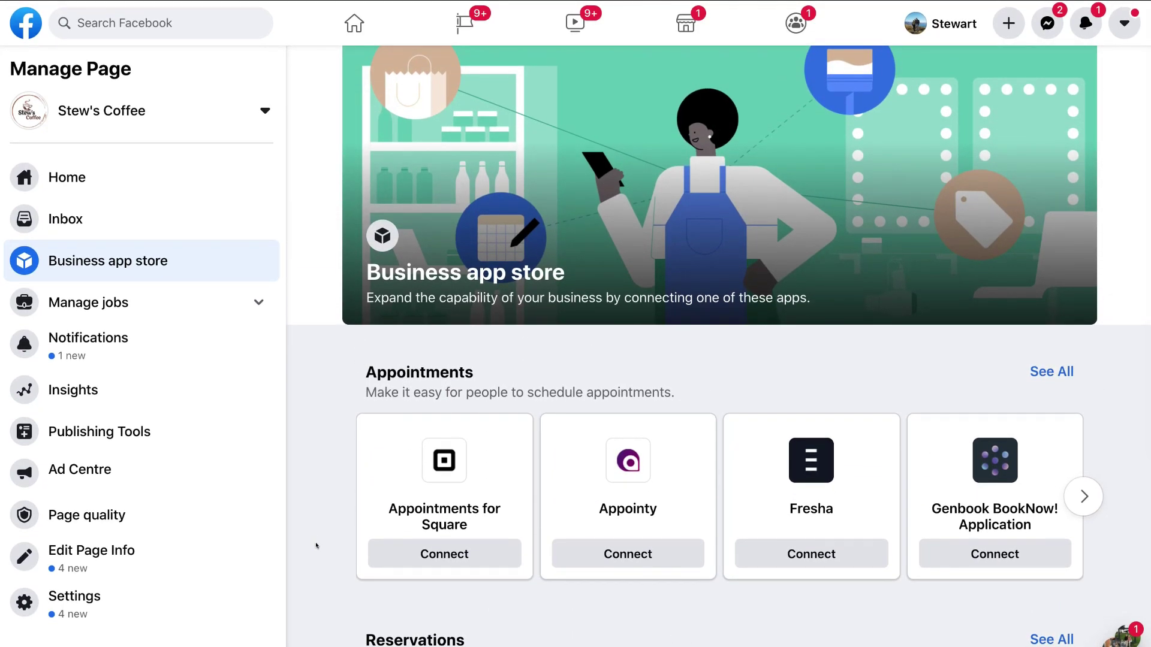
left_click(157, 306)
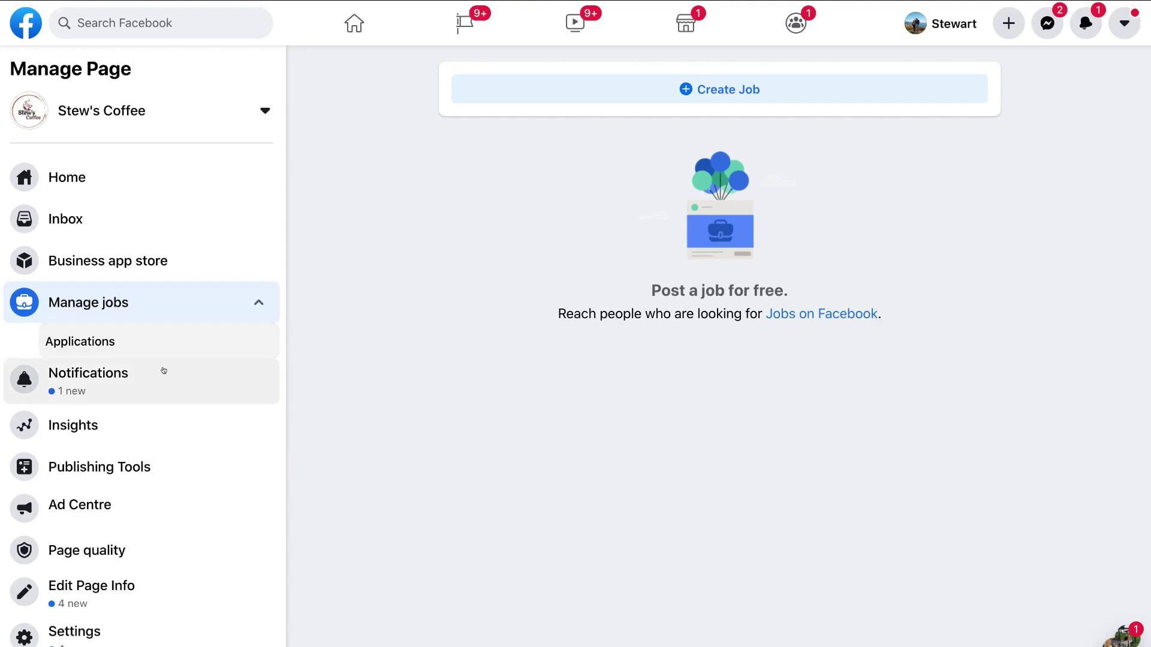
Step: Review the Page's notifications and its last-7-days insights, then return to the Stew's Coffee home
left_click(139, 381)
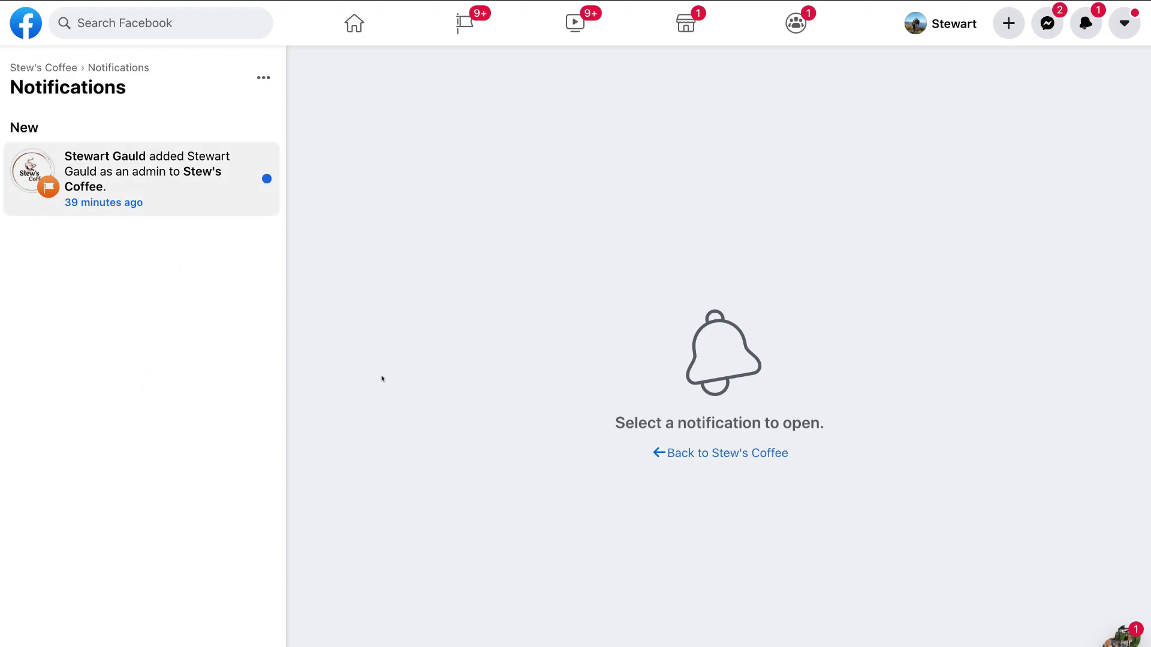
left_click(743, 456)
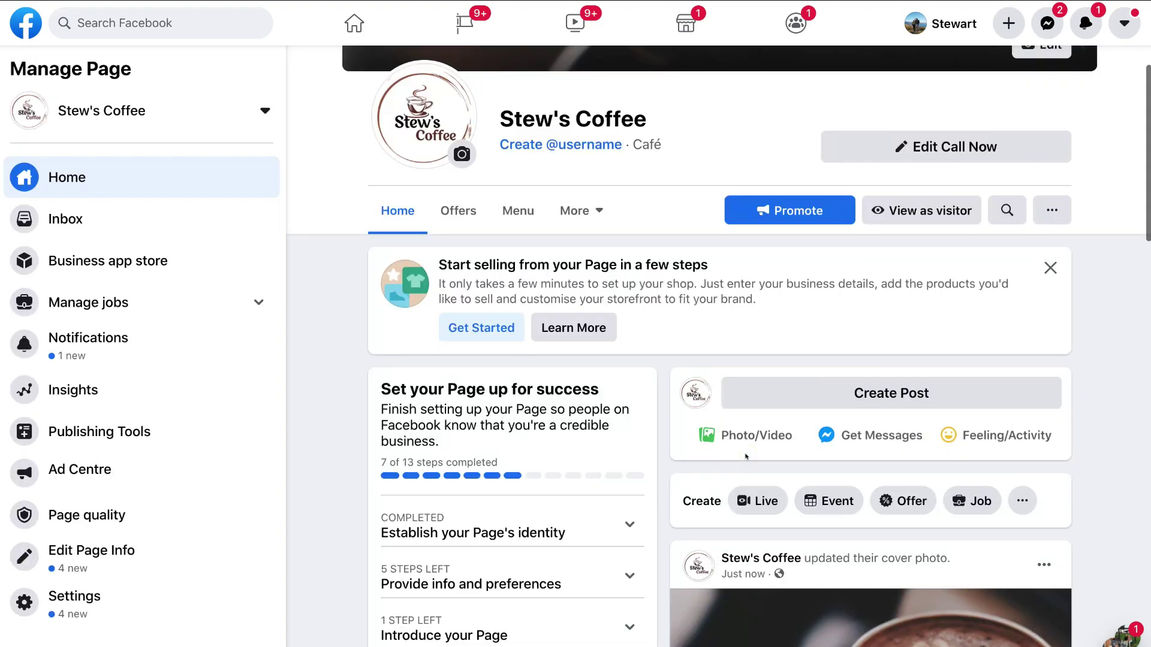
left_click(159, 394)
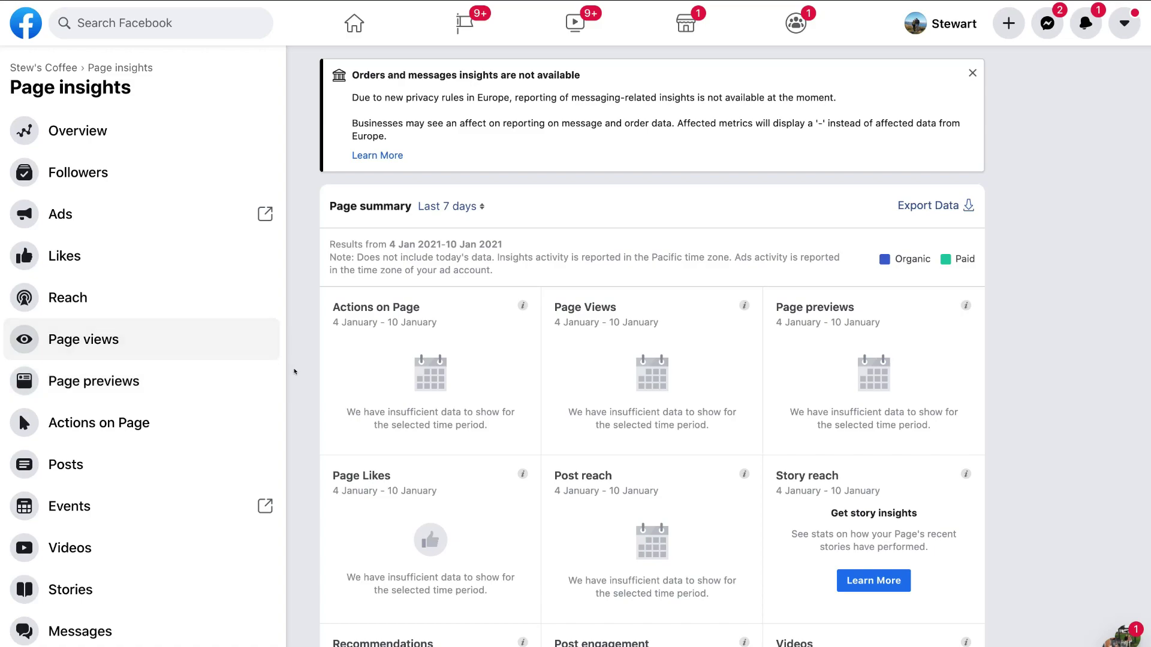
scroll(312, 386, "down", 2)
scroll(312, 385, "down", 1)
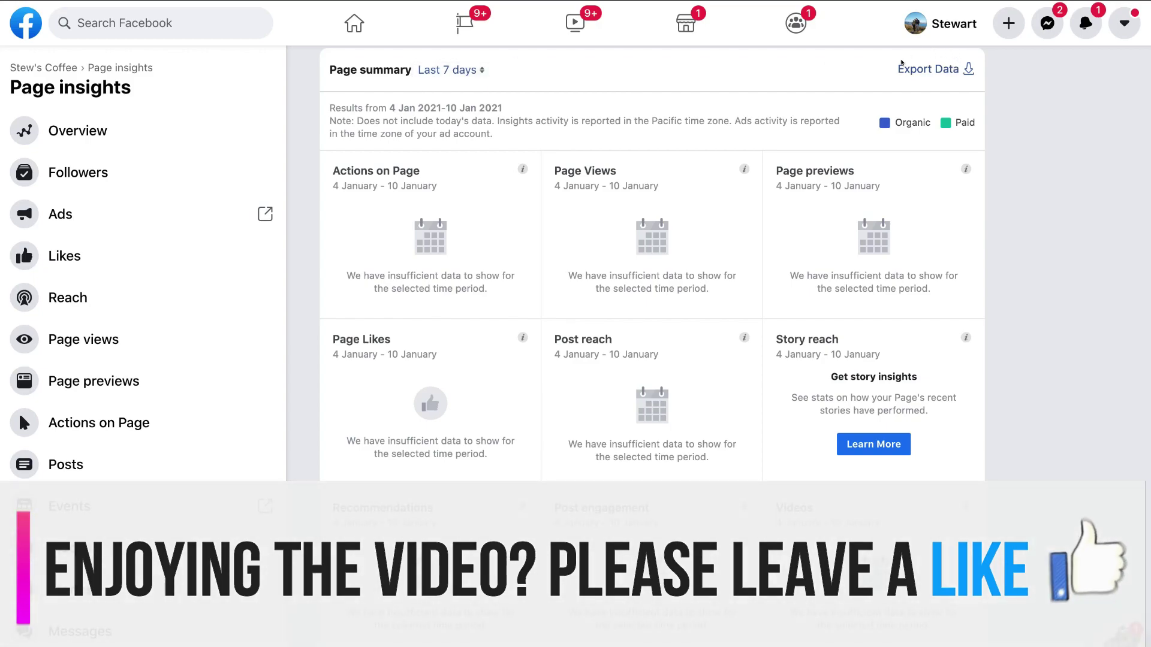
scroll(1037, 309, "down", 6)
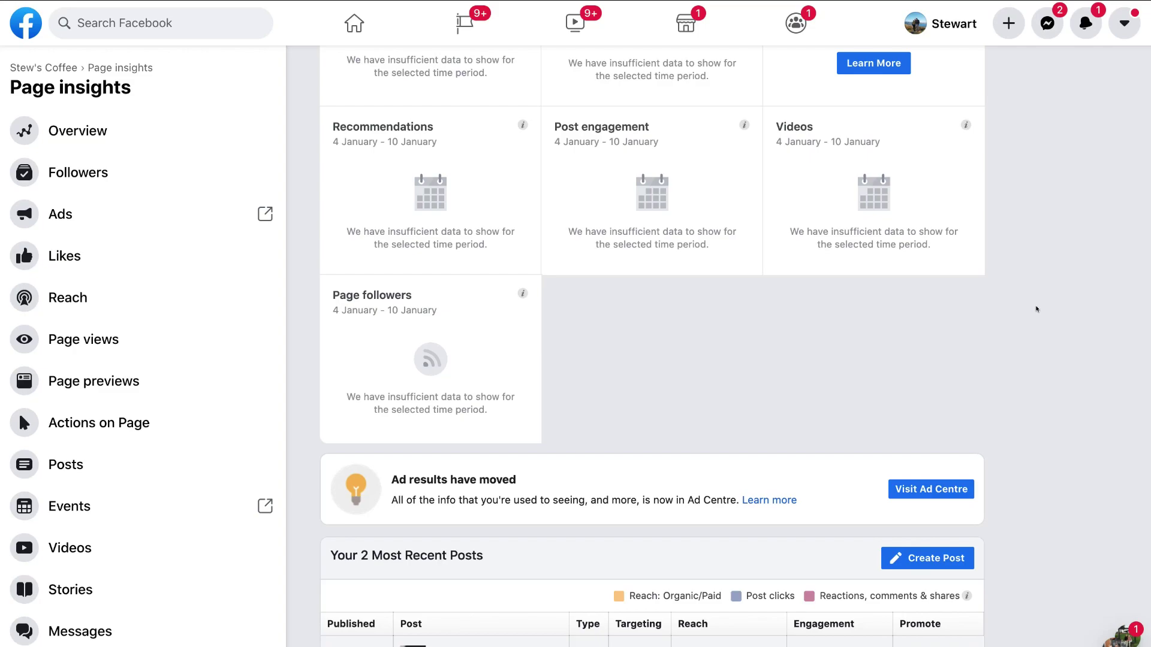
scroll(1036, 310, "down", 5)
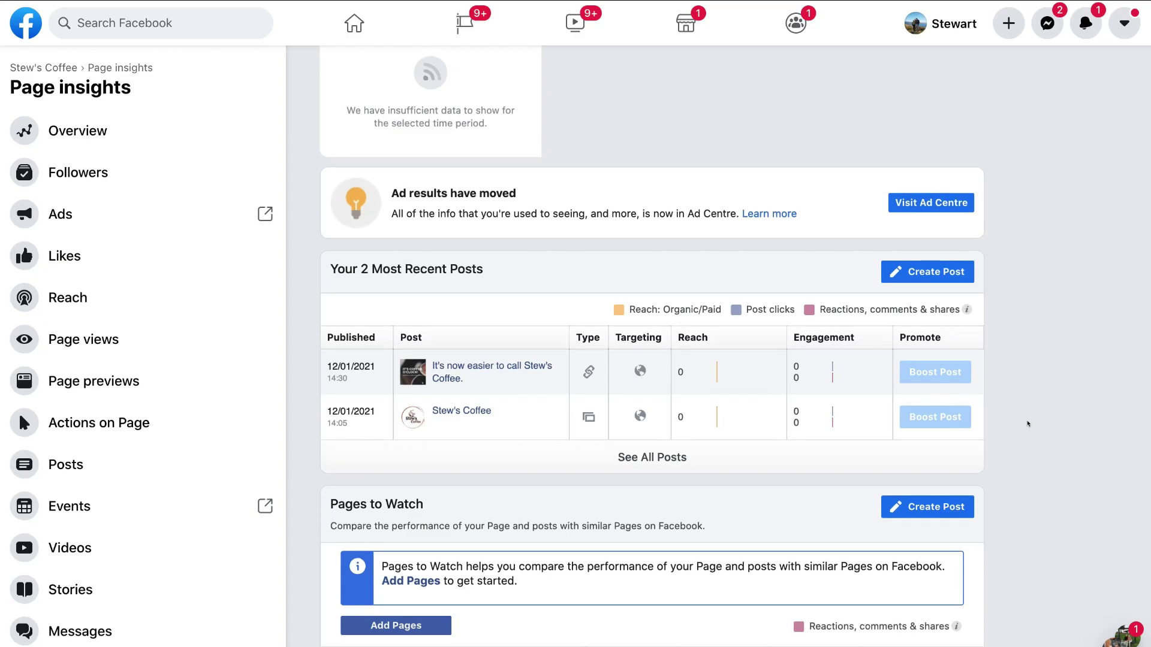
scroll(1028, 425, "down", 1)
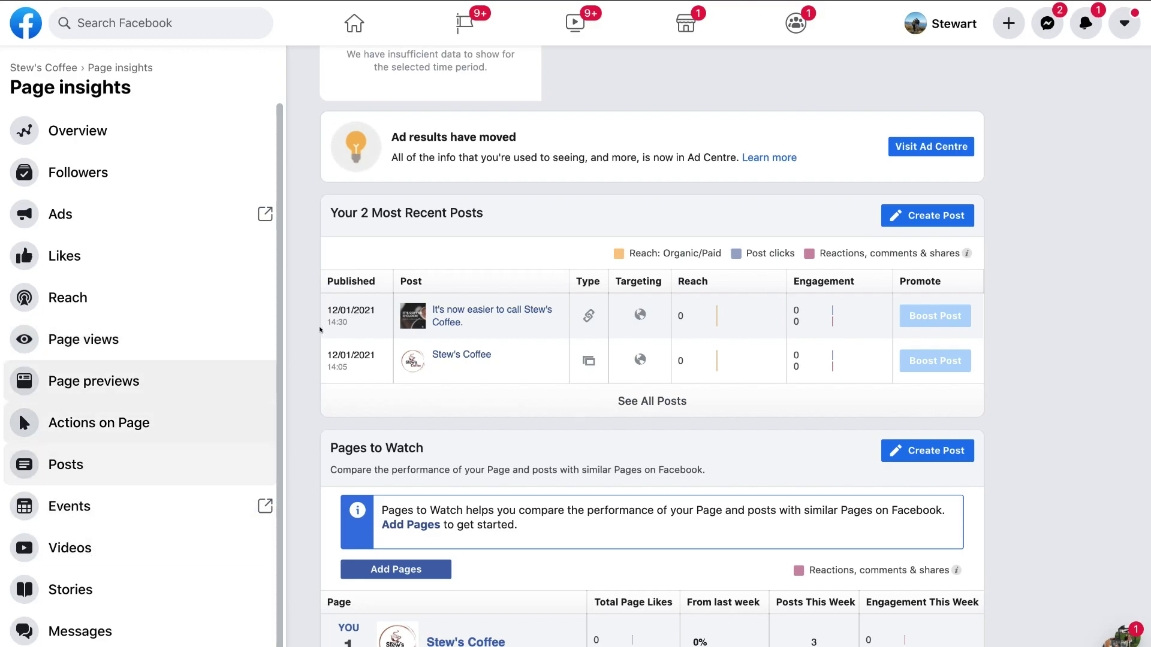
scroll(317, 333, "up", 12)
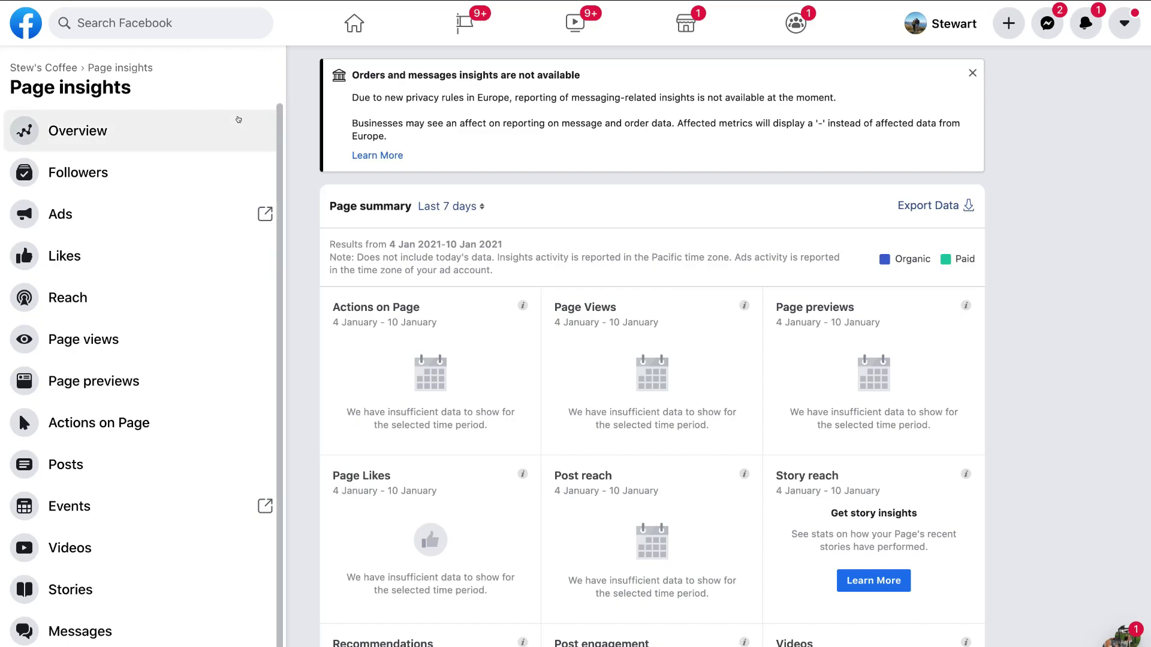
left_click(37, 69)
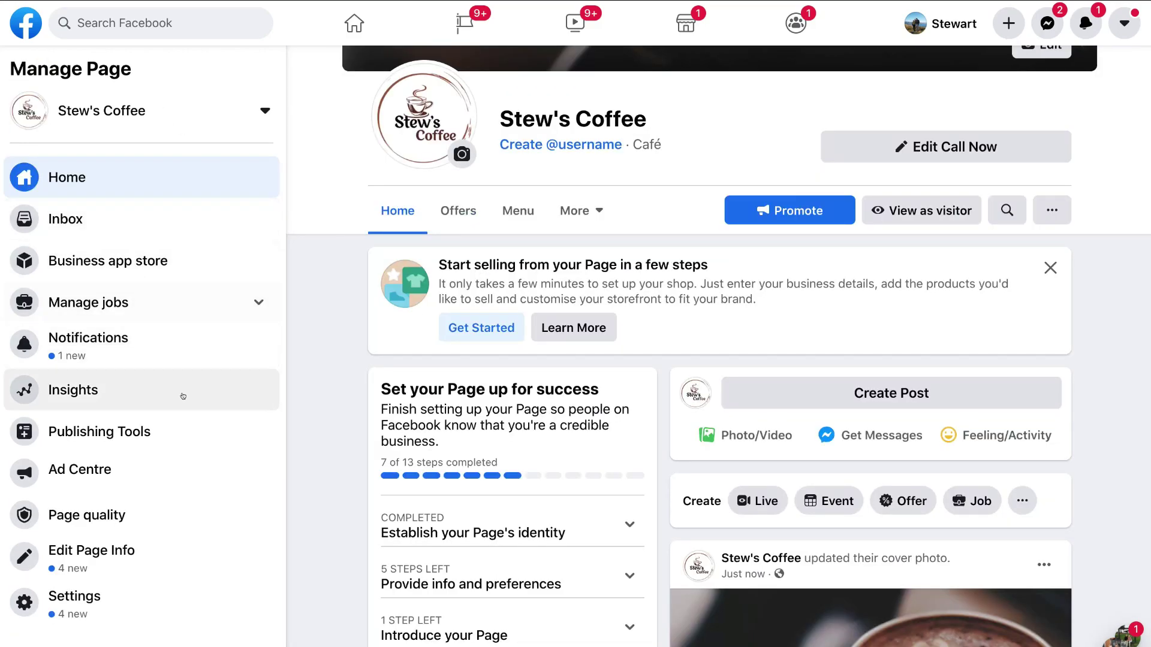
Step: Browse Publishing tools and scheduled posts, then return to Stew's Coffee's Page quality view
left_click(187, 436)
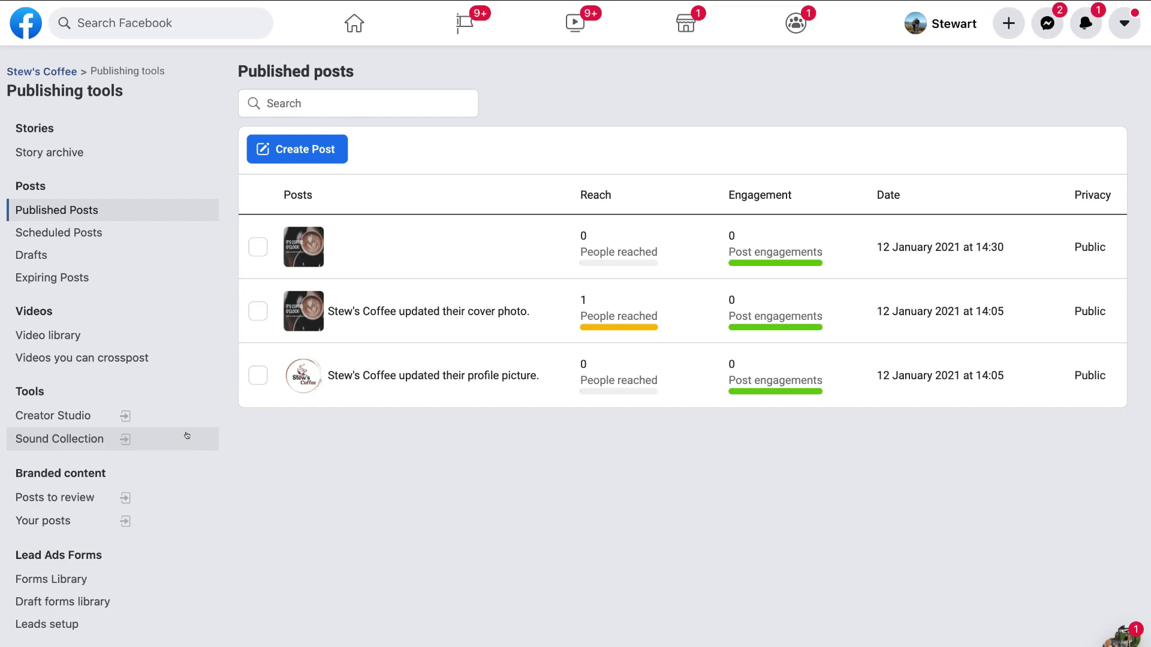
left_click(338, 150)
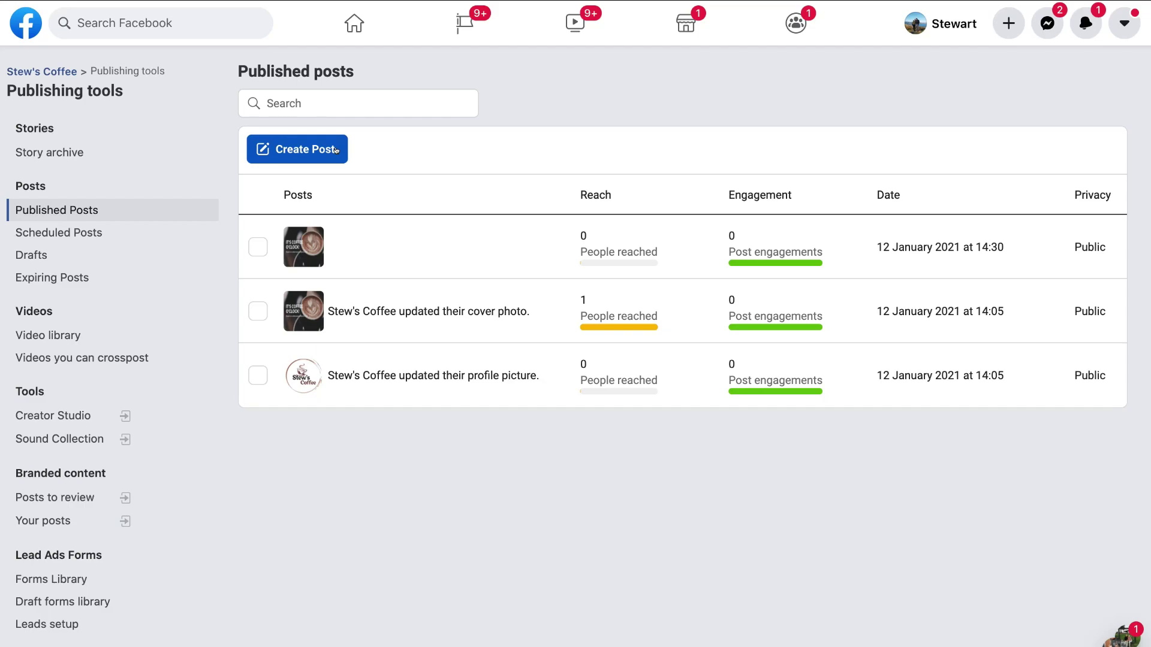
left_click(78, 233)
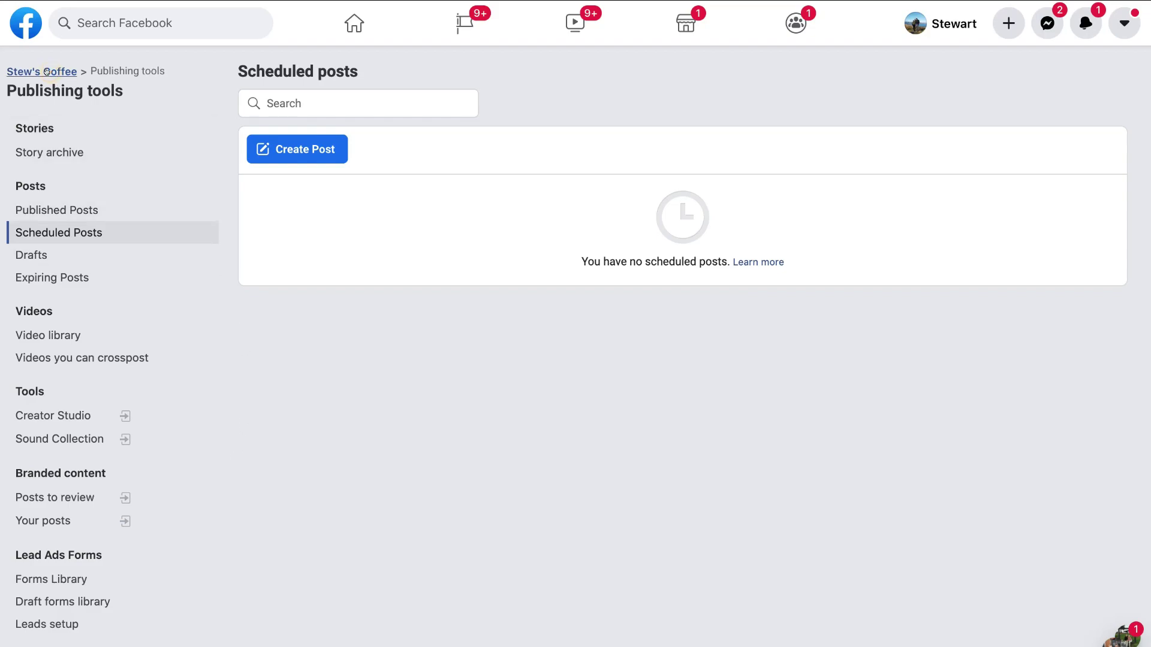
left_click(46, 72)
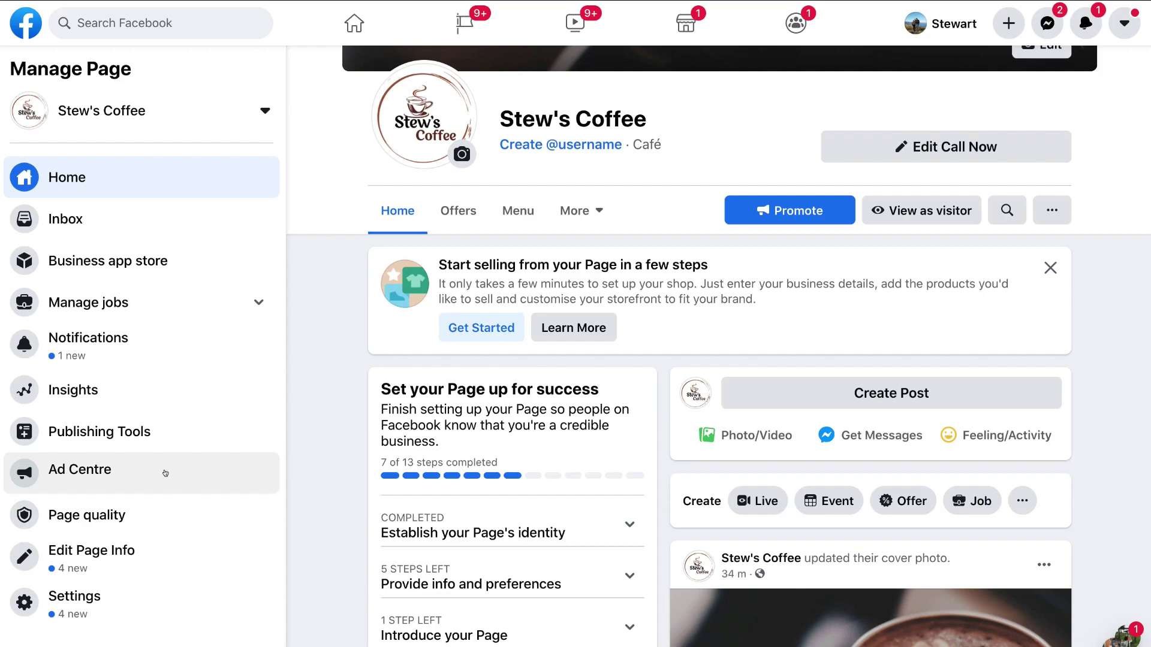
left_click(160, 516)
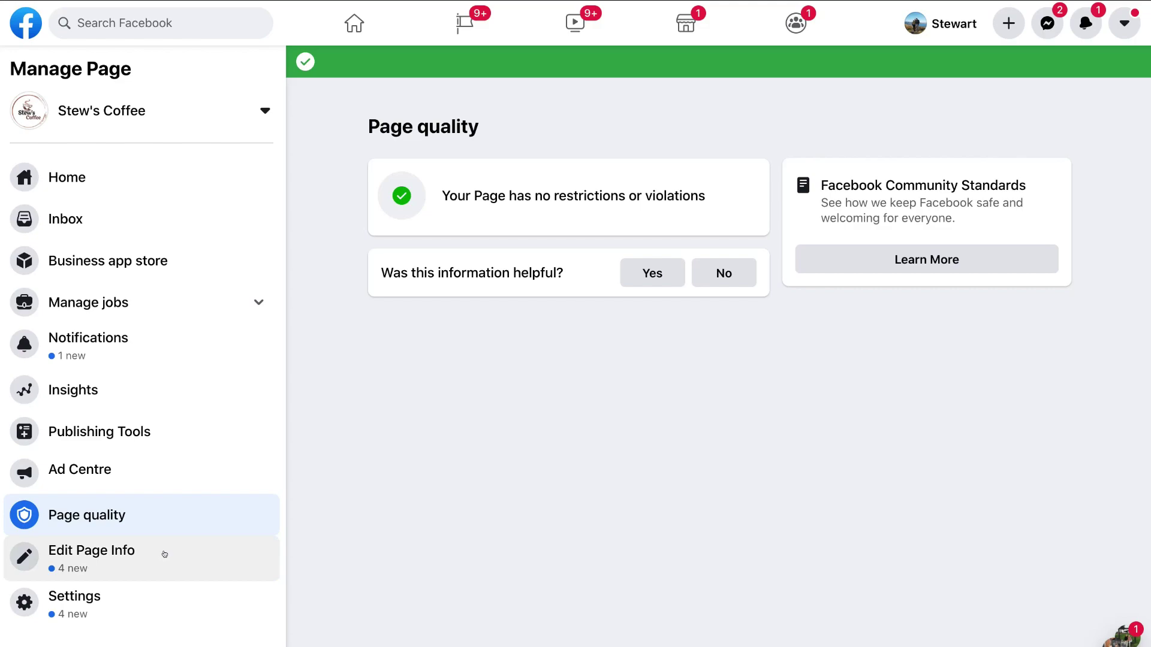
Step: Open the Edit Page Info form, then the Page's settings list
left_click(165, 554)
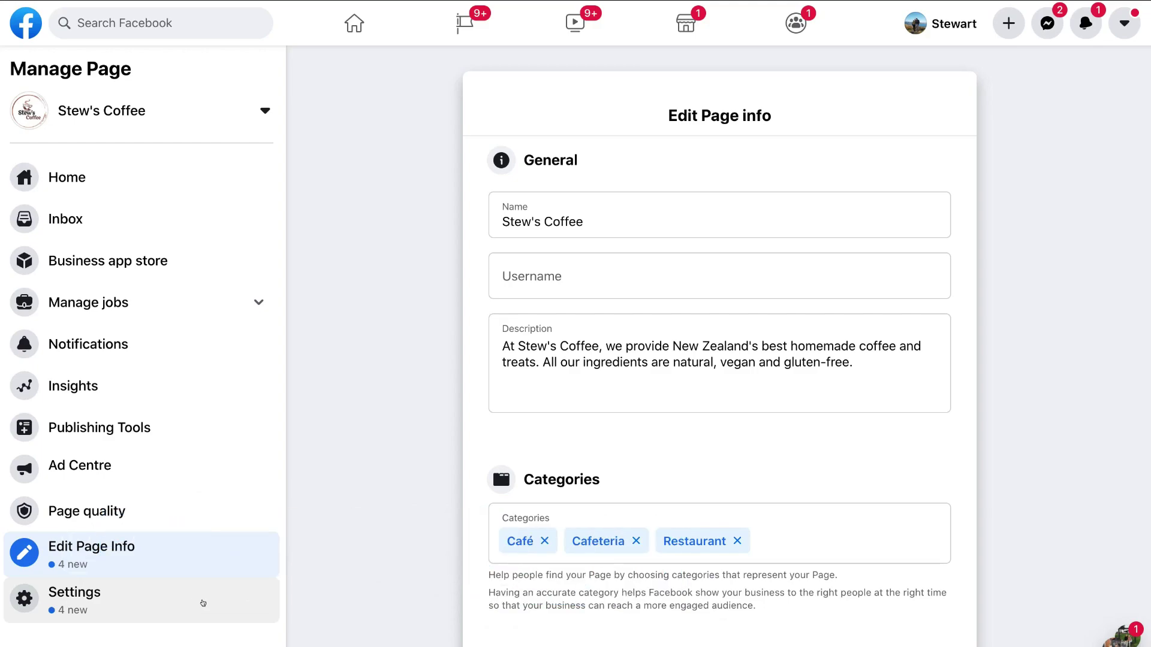
left_click(204, 601)
Step: Keep Page visibility set to 'Page published' and save the change
scroll(202, 603, "down", 5)
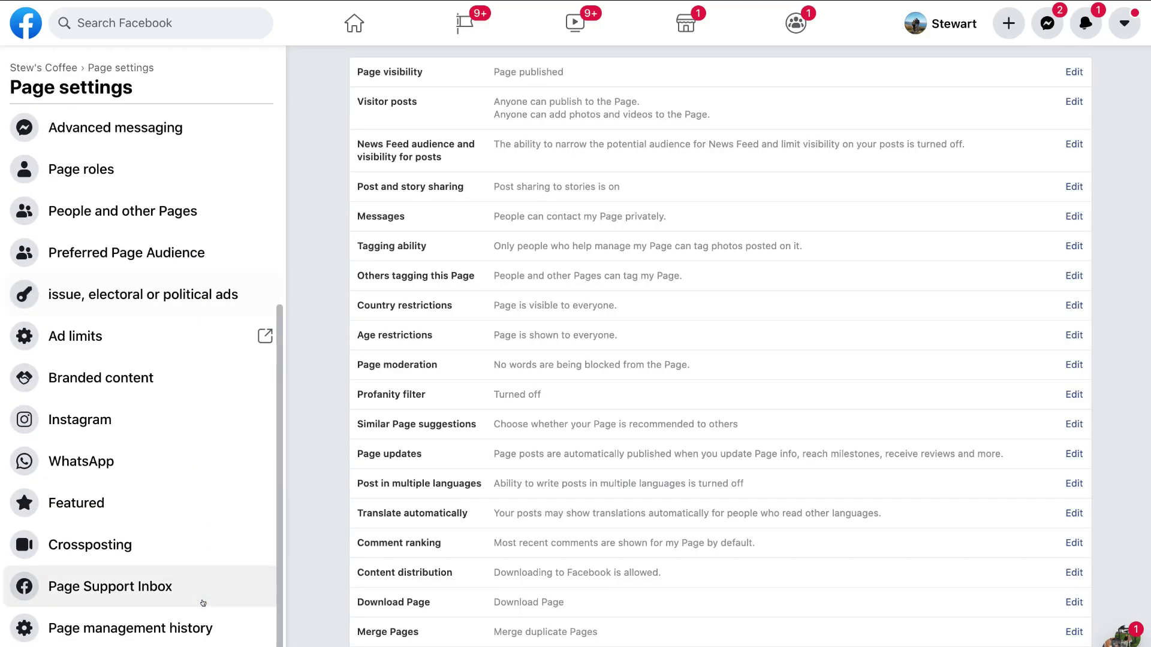
scroll(203, 603, "up", 5)
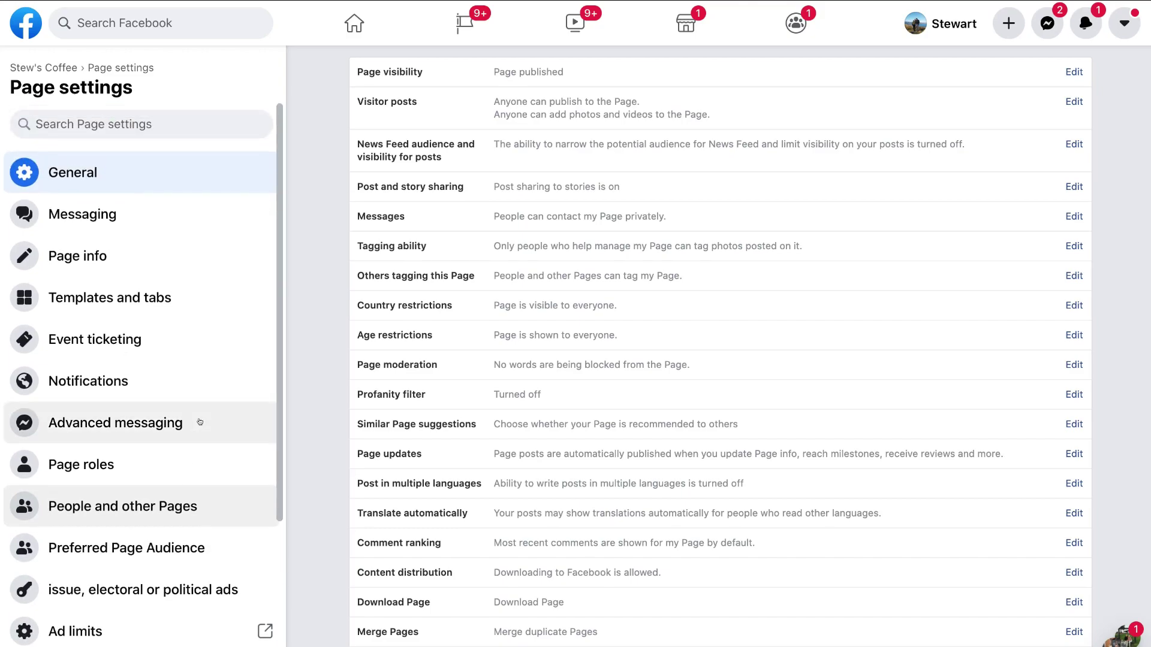
scroll(192, 214, "down", 2)
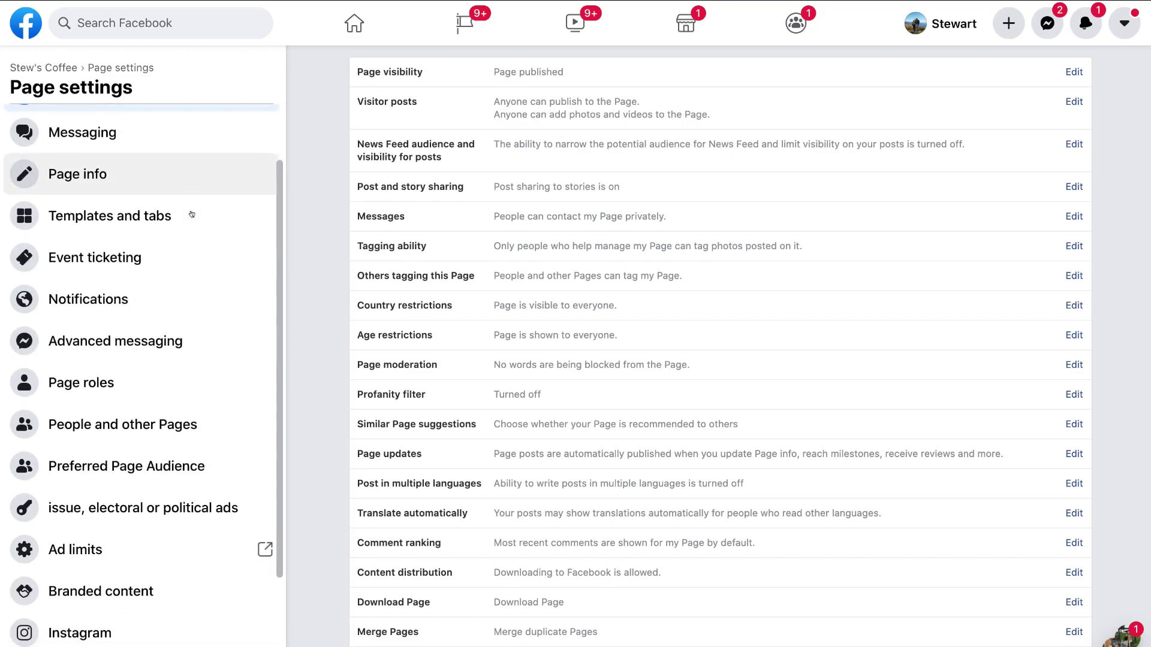
scroll(192, 214, "down", 2)
scroll(192, 213, "up", 4)
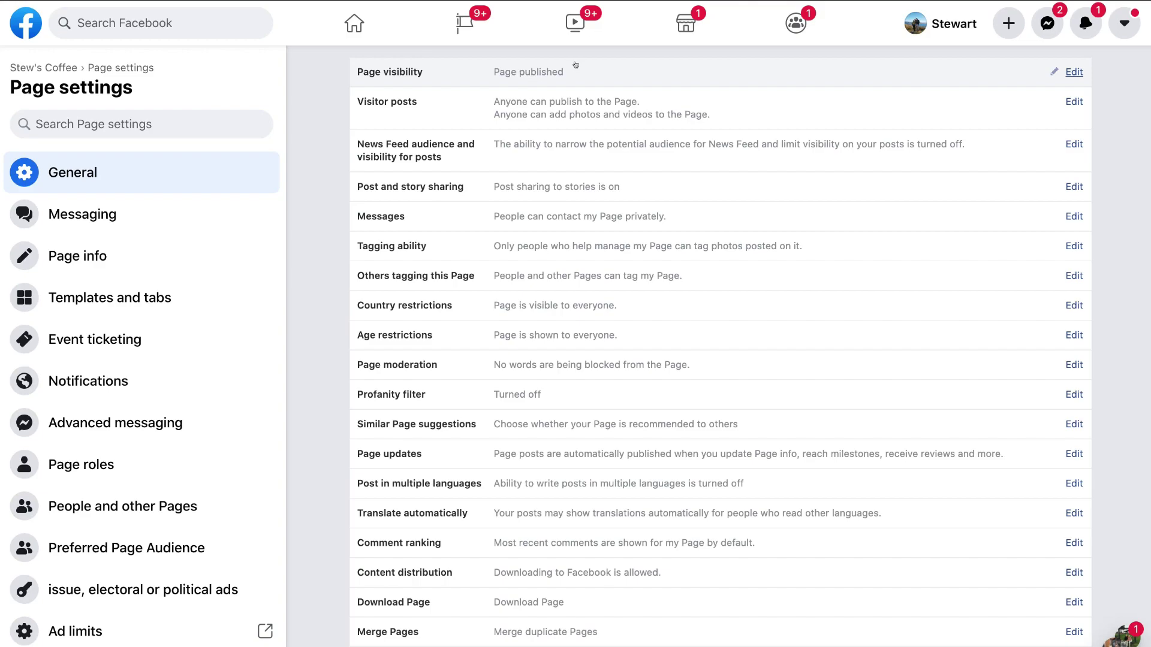
left_click(1068, 69)
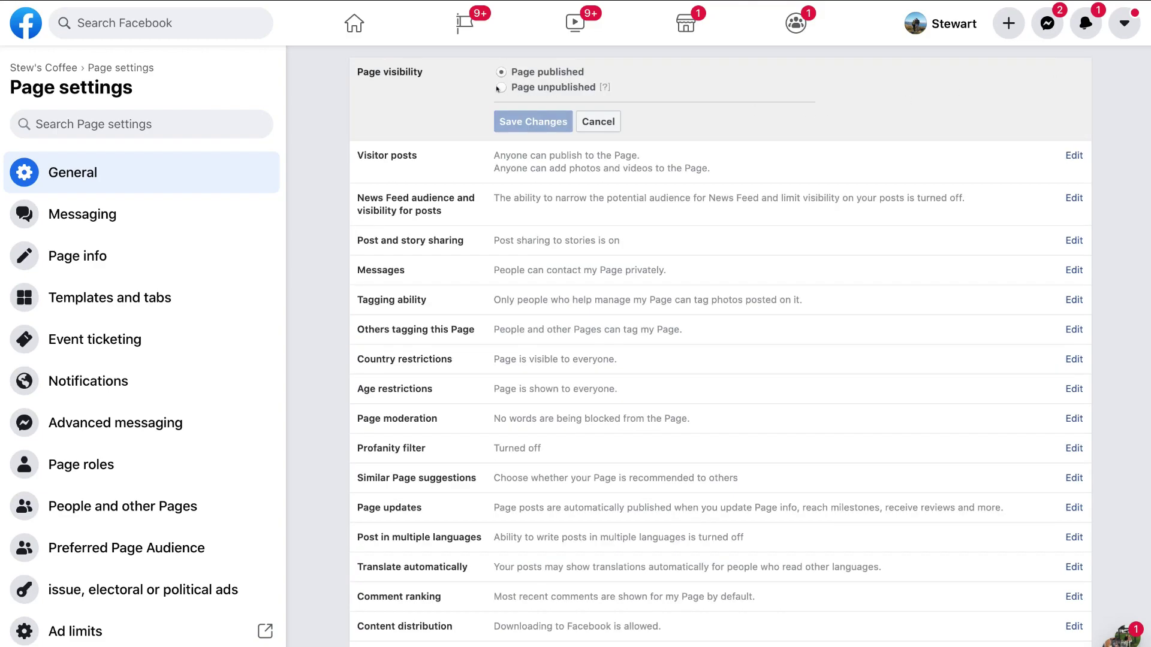
left_click(498, 87)
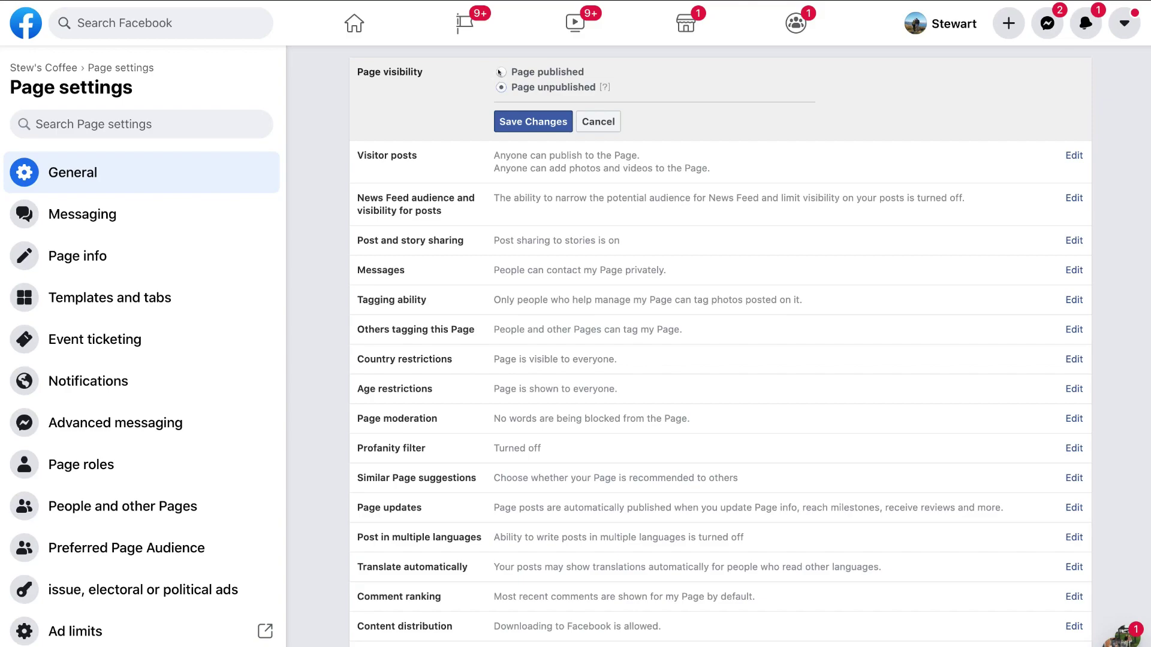
left_click(499, 72)
left_click(539, 123)
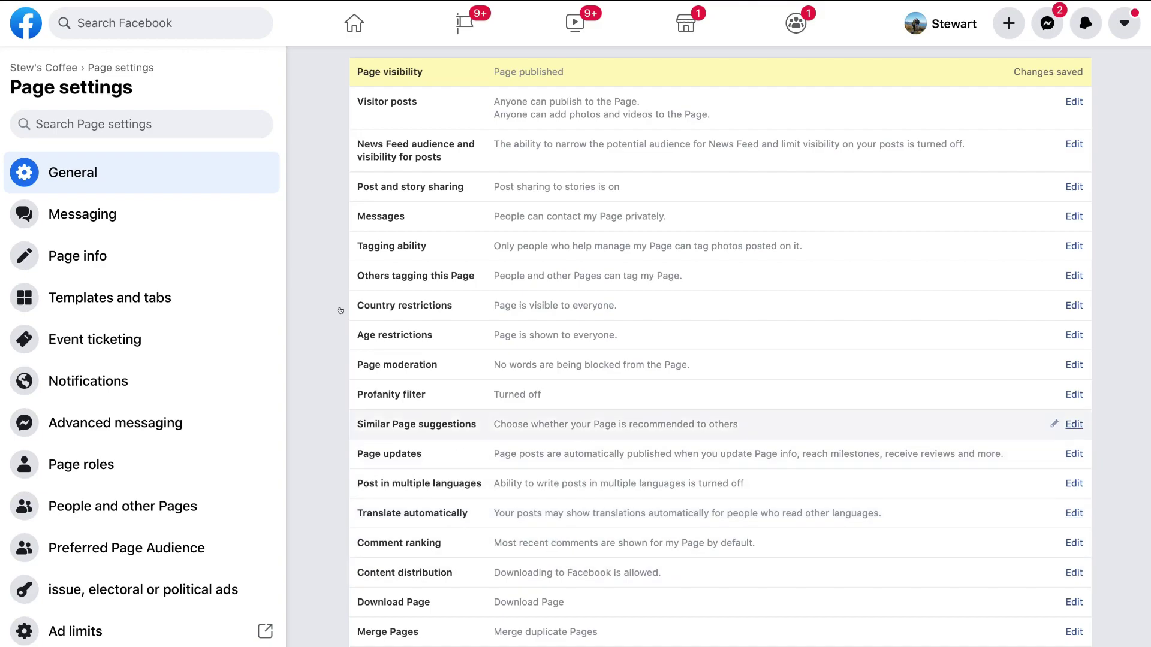
Step: In Messaging settings, switch the 'Show a greeting' Messenger option On
left_click(185, 215)
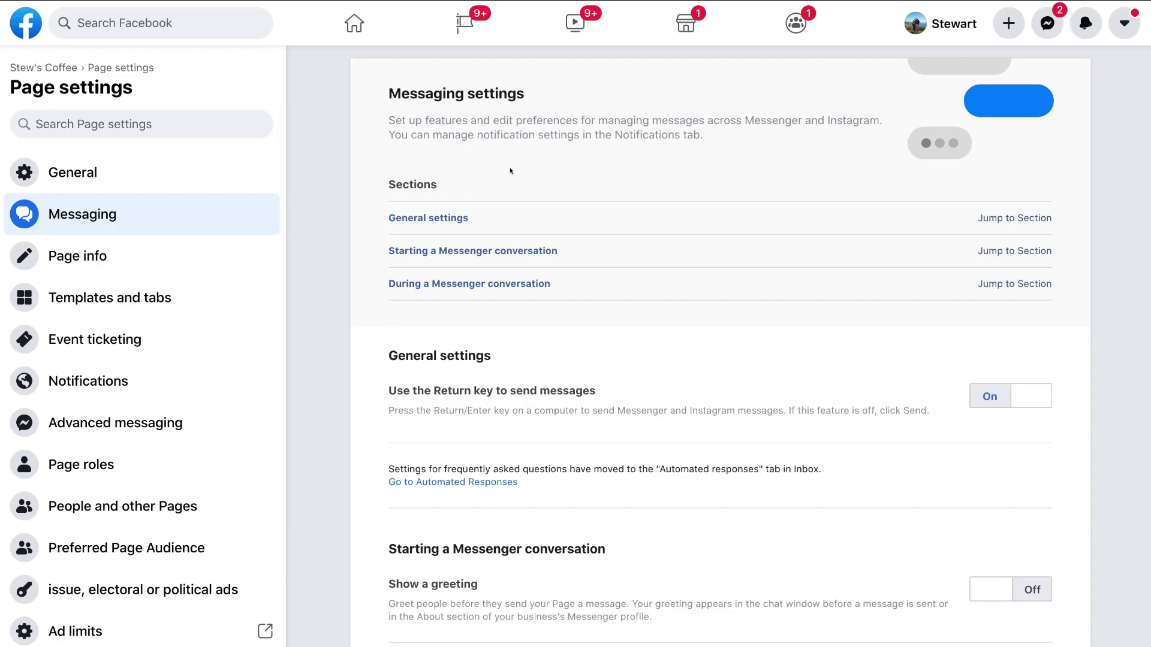
scroll(682, 202, "down", 6)
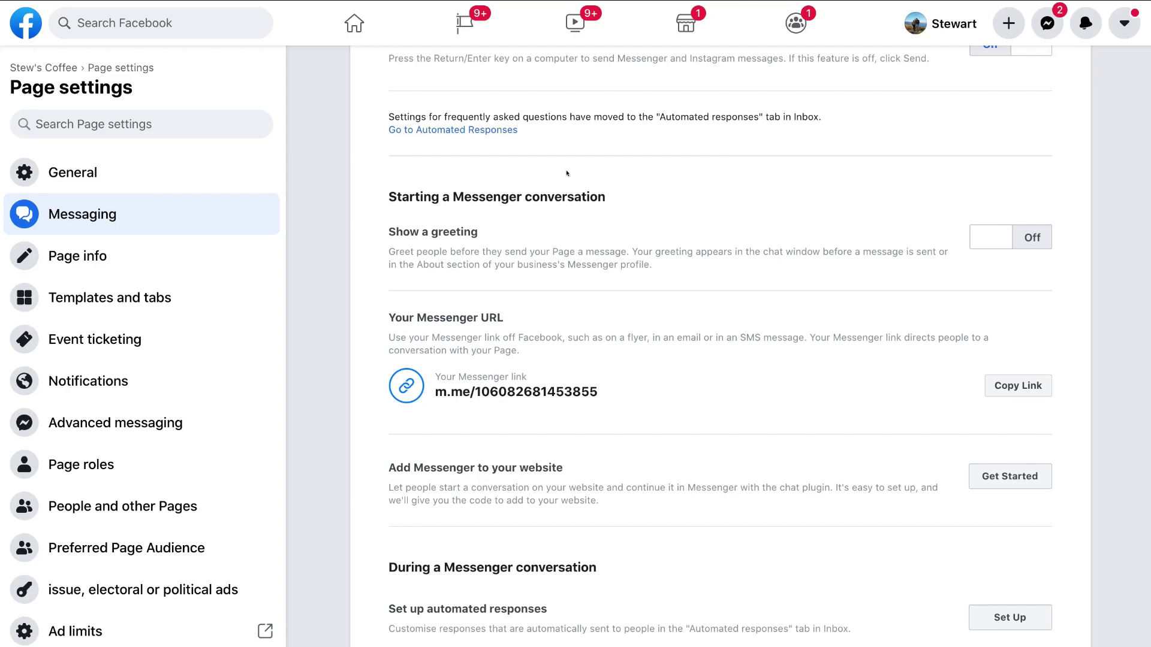
left_click(990, 237)
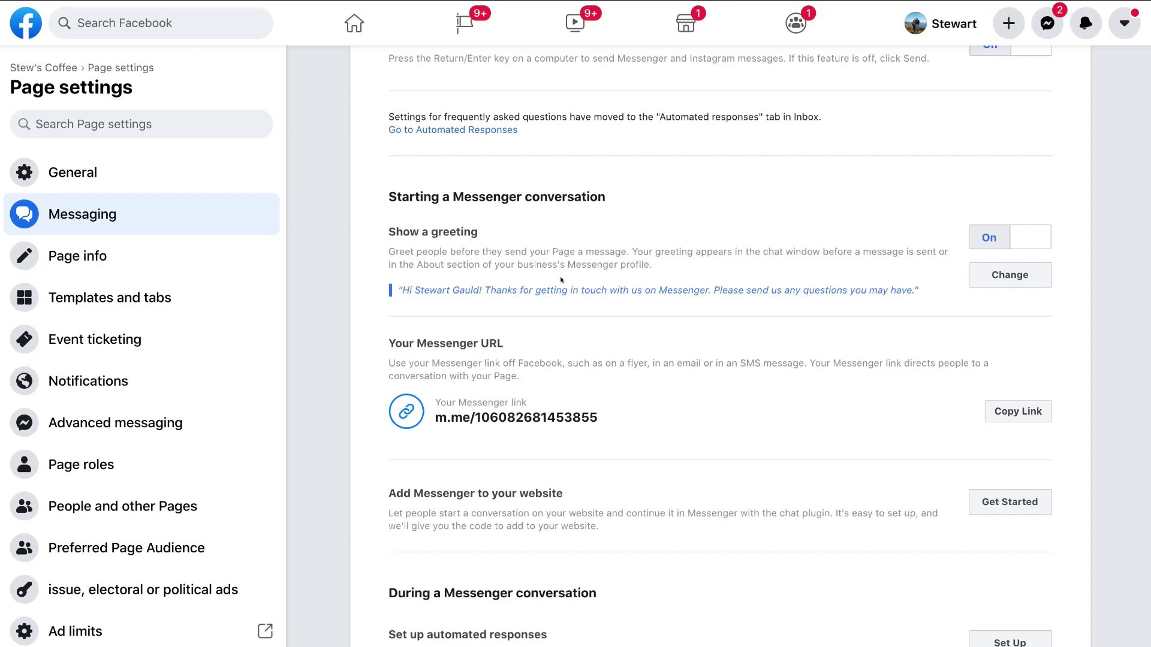
scroll(568, 301, "down", 2)
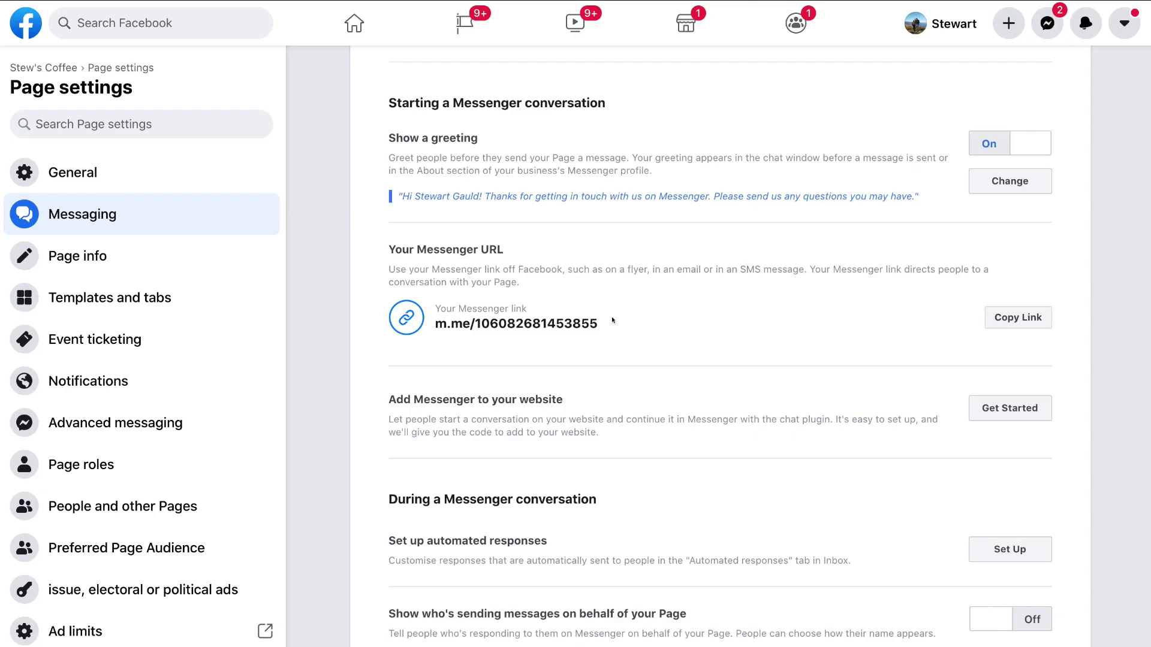
scroll(612, 320, "up", 1)
scroll(447, 379, "down", 2)
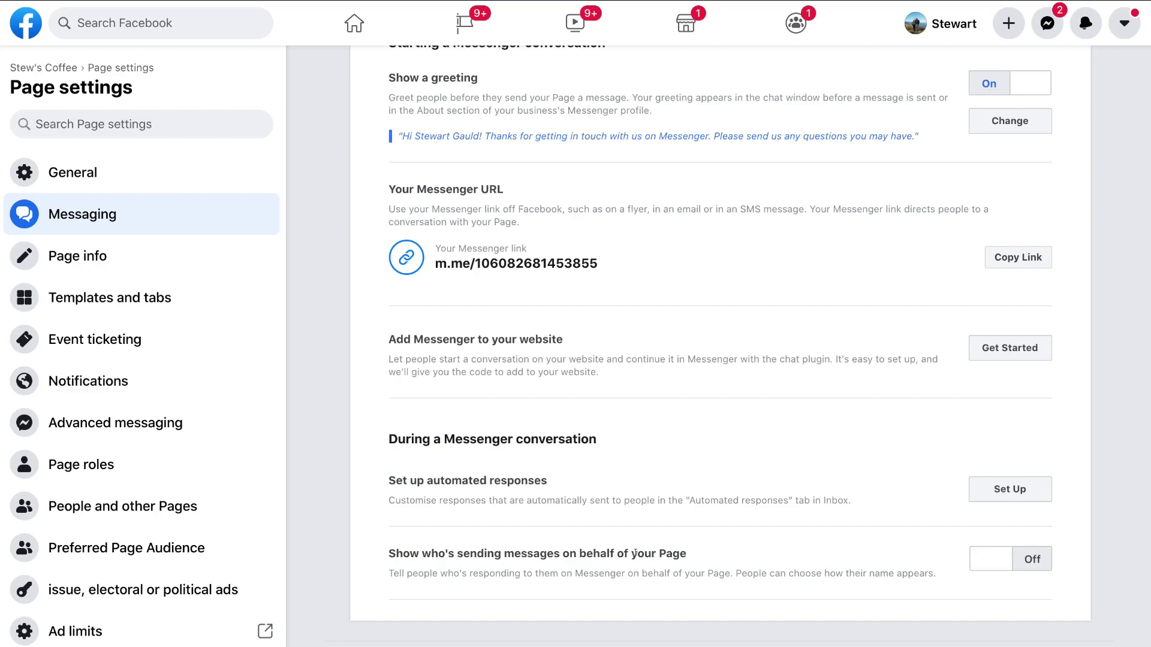
scroll(636, 552, "up", 3)
scroll(635, 552, "up", 2)
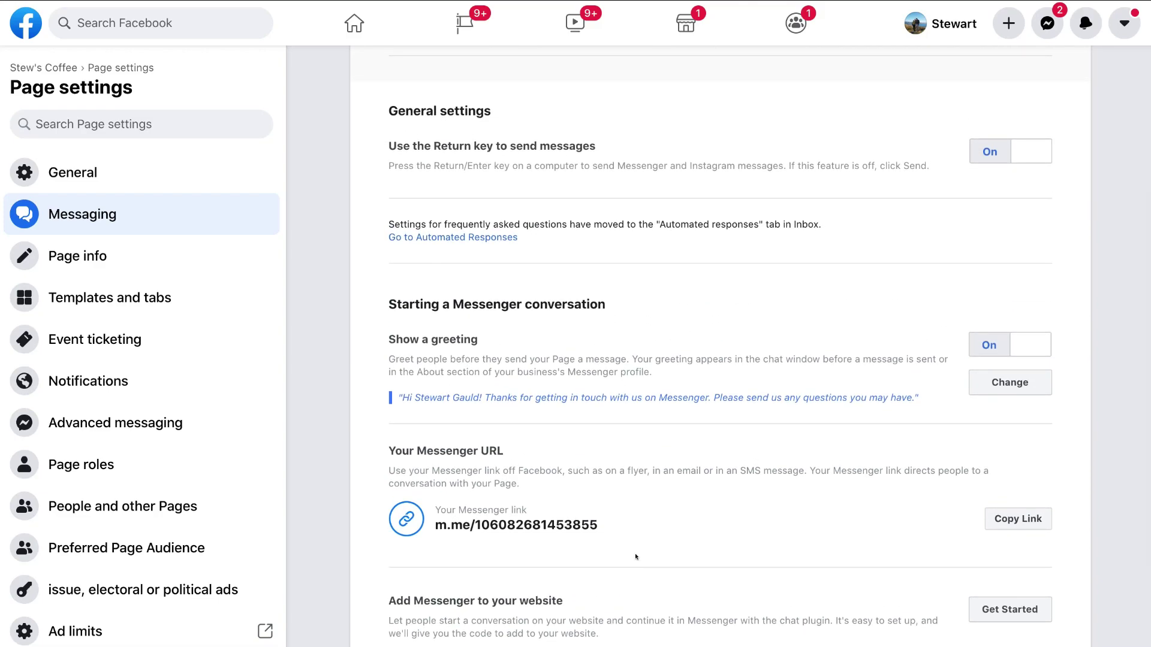
scroll(635, 556, "up", 1)
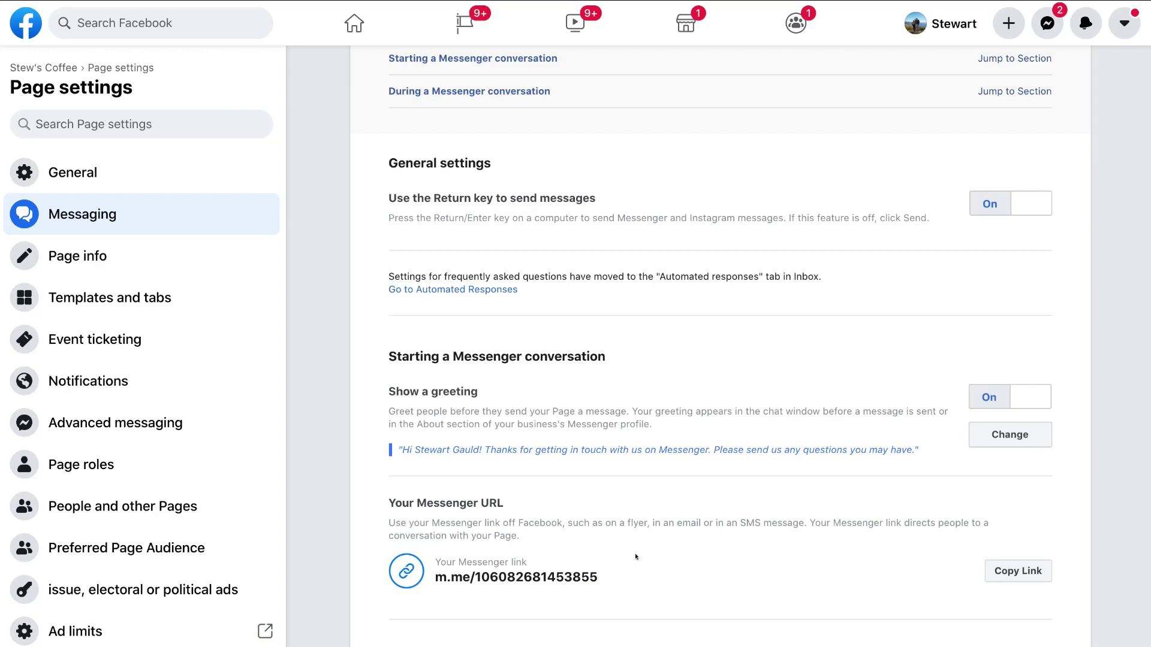
scroll(635, 556, "up", 4)
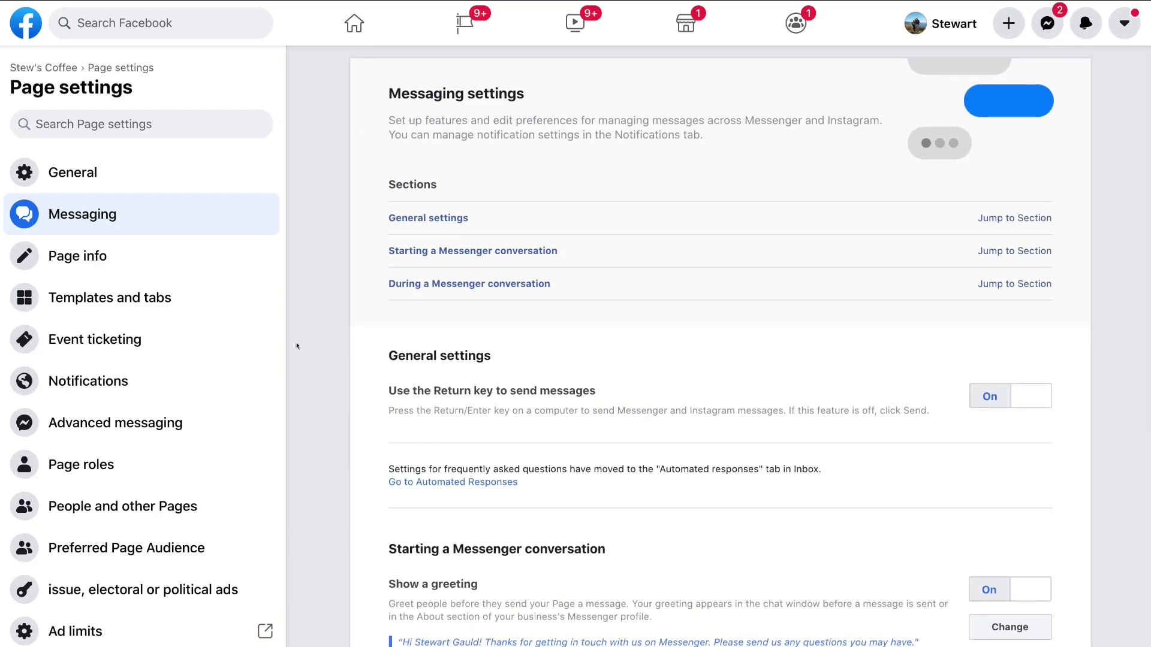
Step: Open Page info and scroll through the Contact, Location and Service area sections
left_click(137, 264)
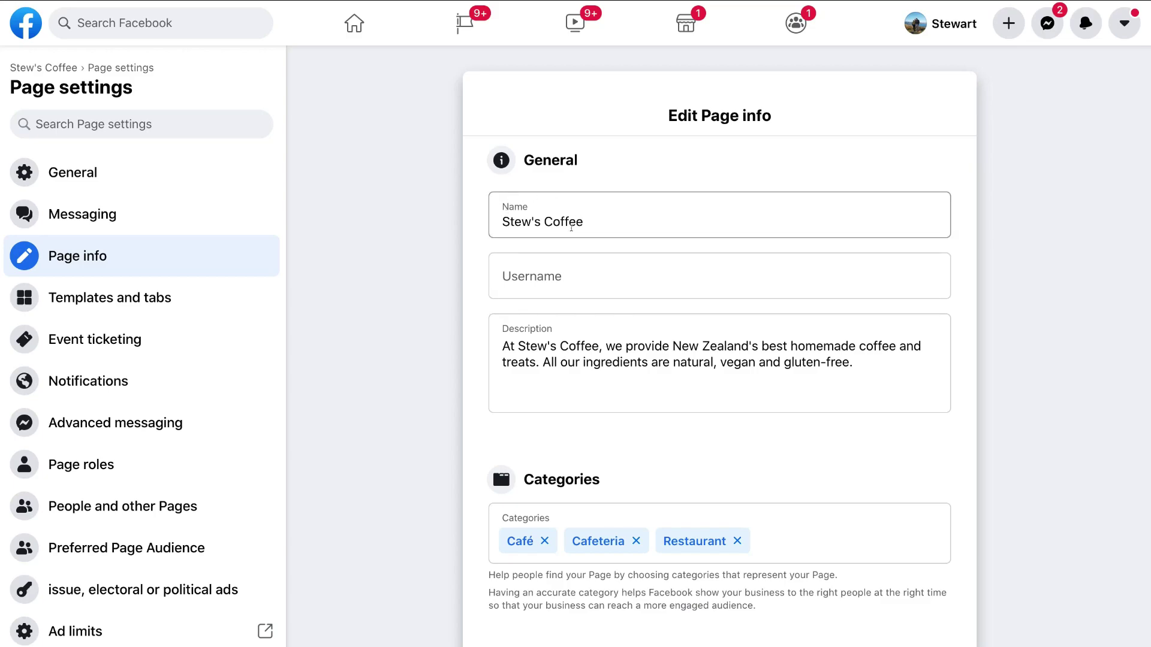
scroll(516, 345, "down", 5)
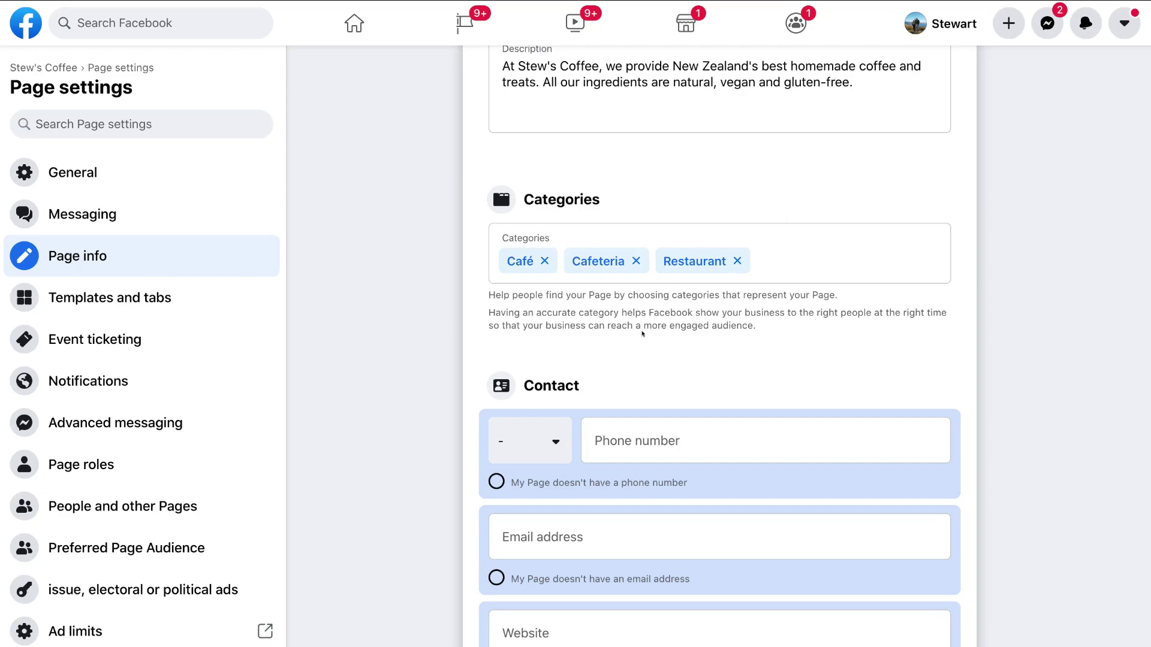
scroll(635, 324, "down", 3)
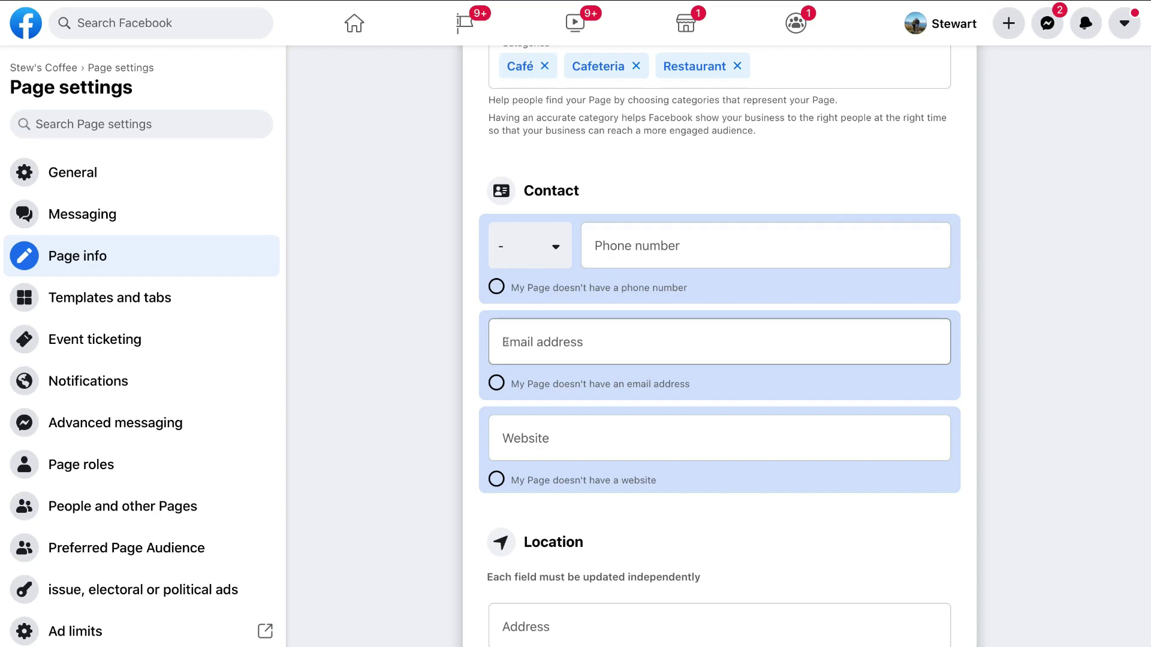
scroll(532, 438, "down", 1)
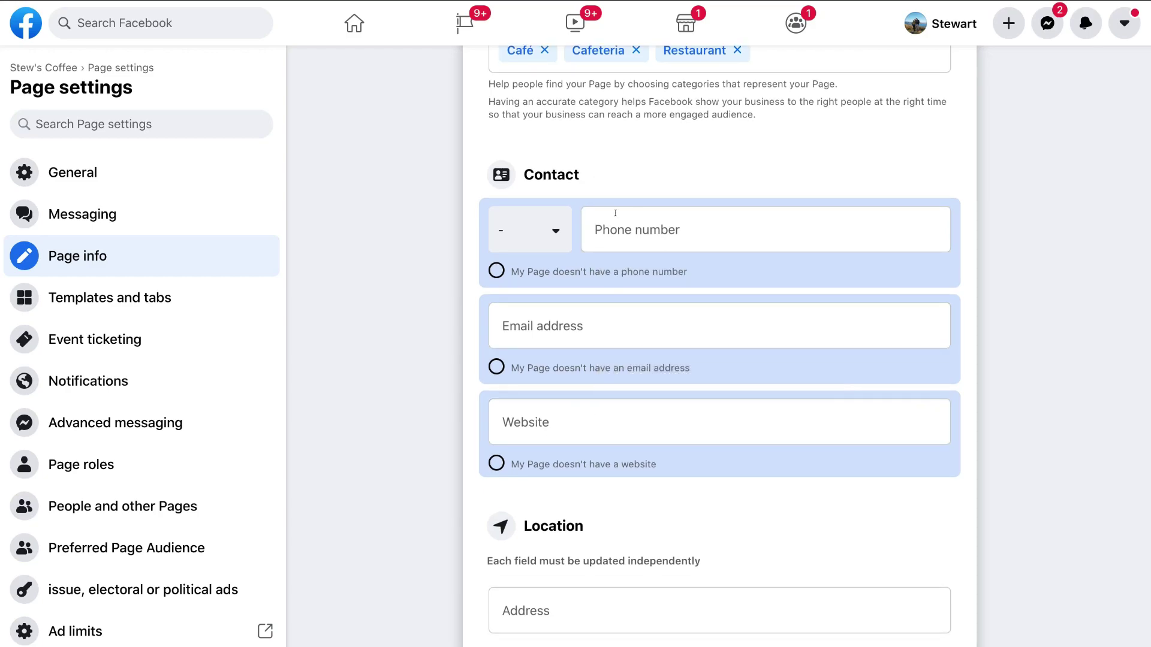
scroll(473, 437, "down", 6)
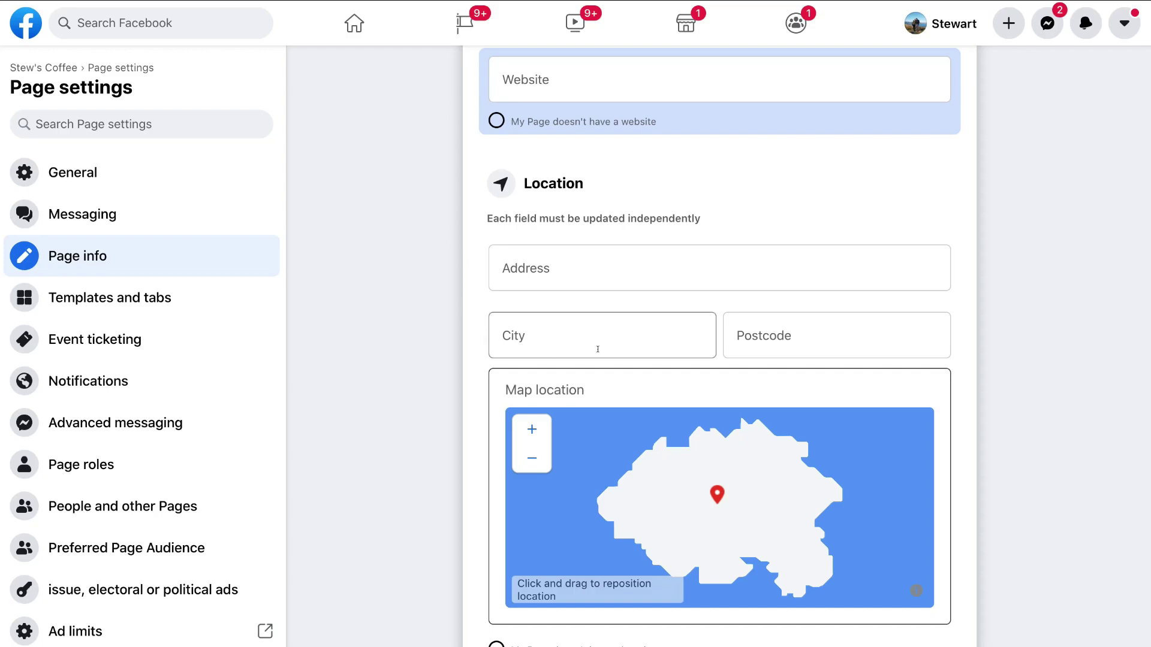
scroll(490, 364, "up", 2)
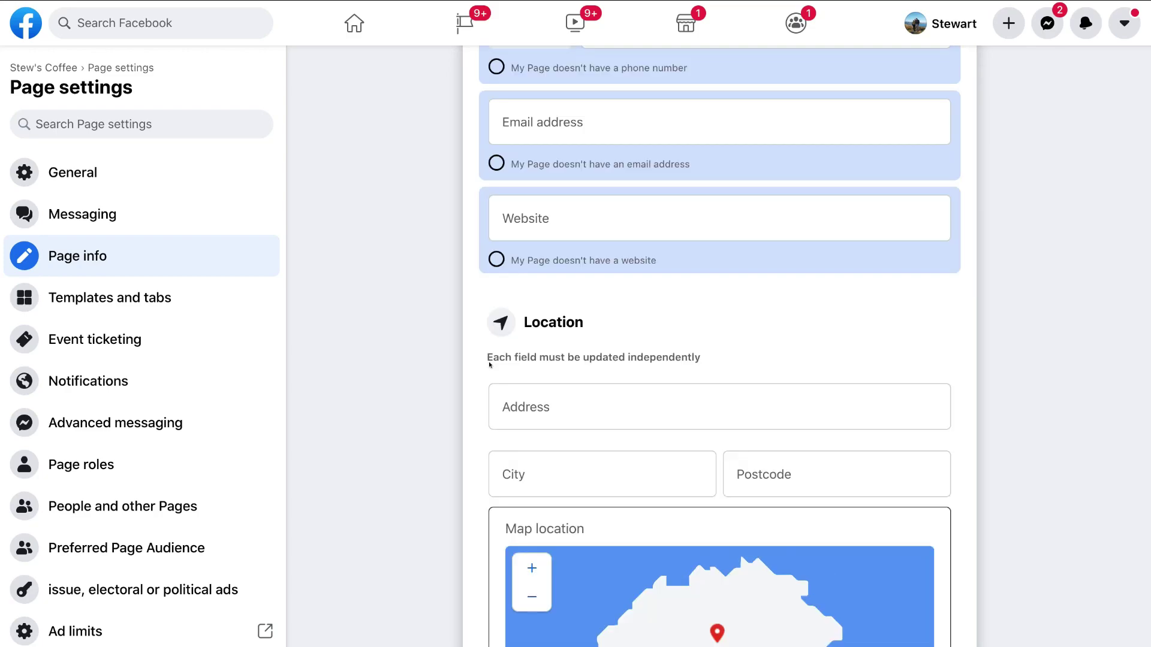
scroll(489, 365, "down", 2)
scroll(473, 386, "down", 1)
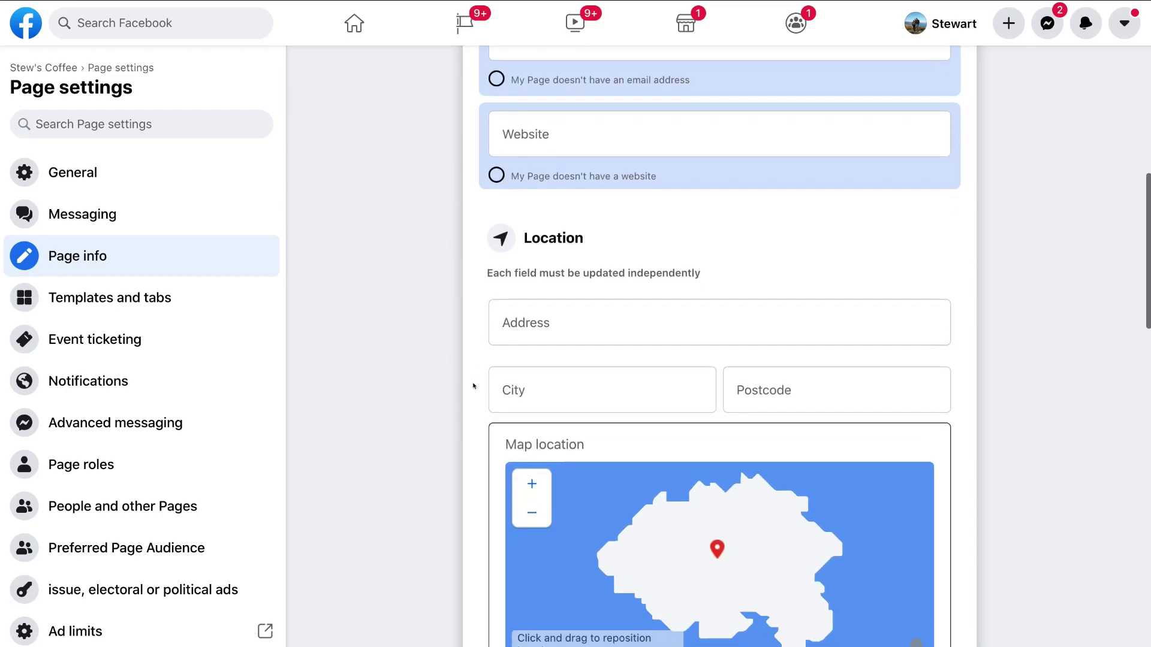
scroll(473, 386, "down", 1)
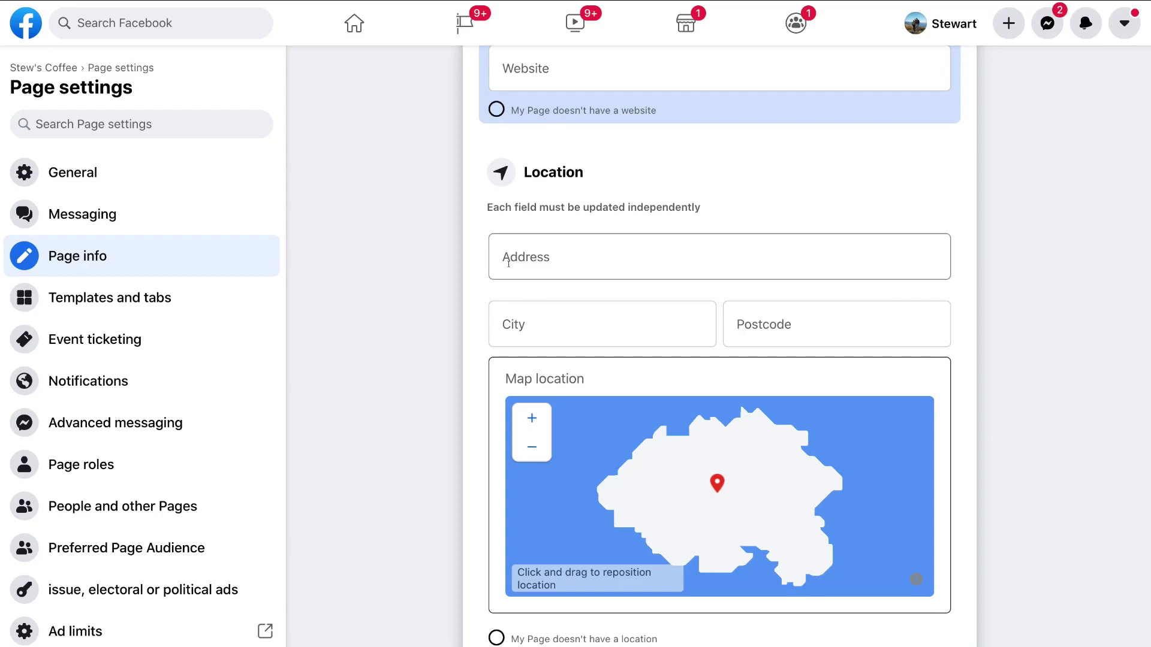
scroll(479, 490, "down", 2)
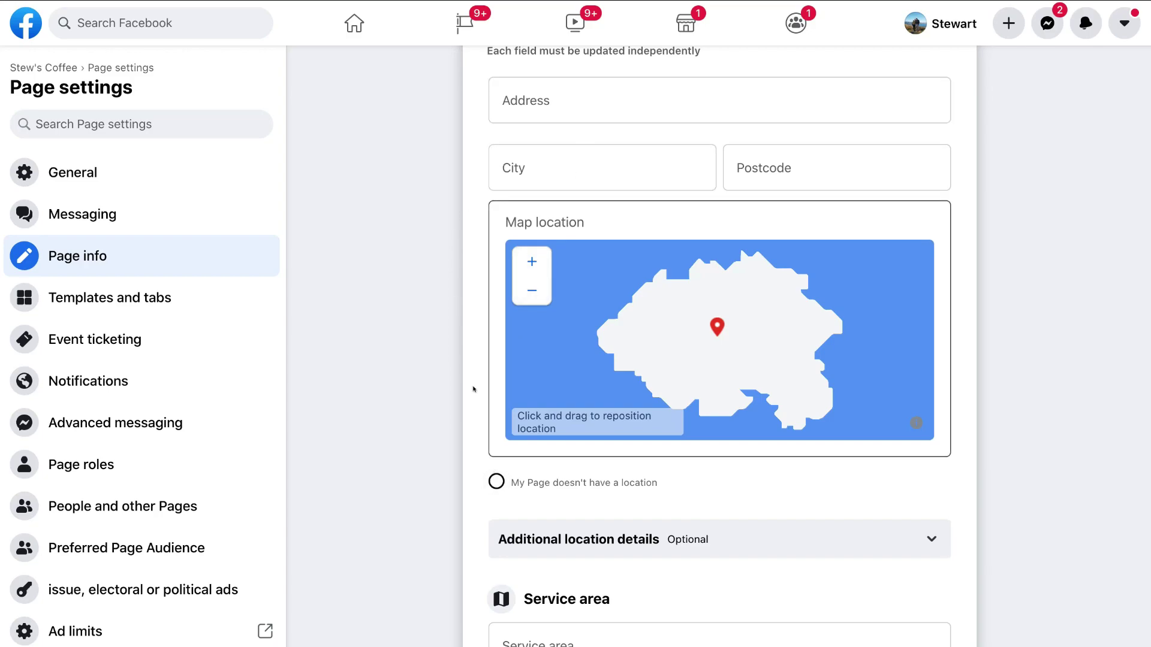
scroll(474, 390, "down", 3)
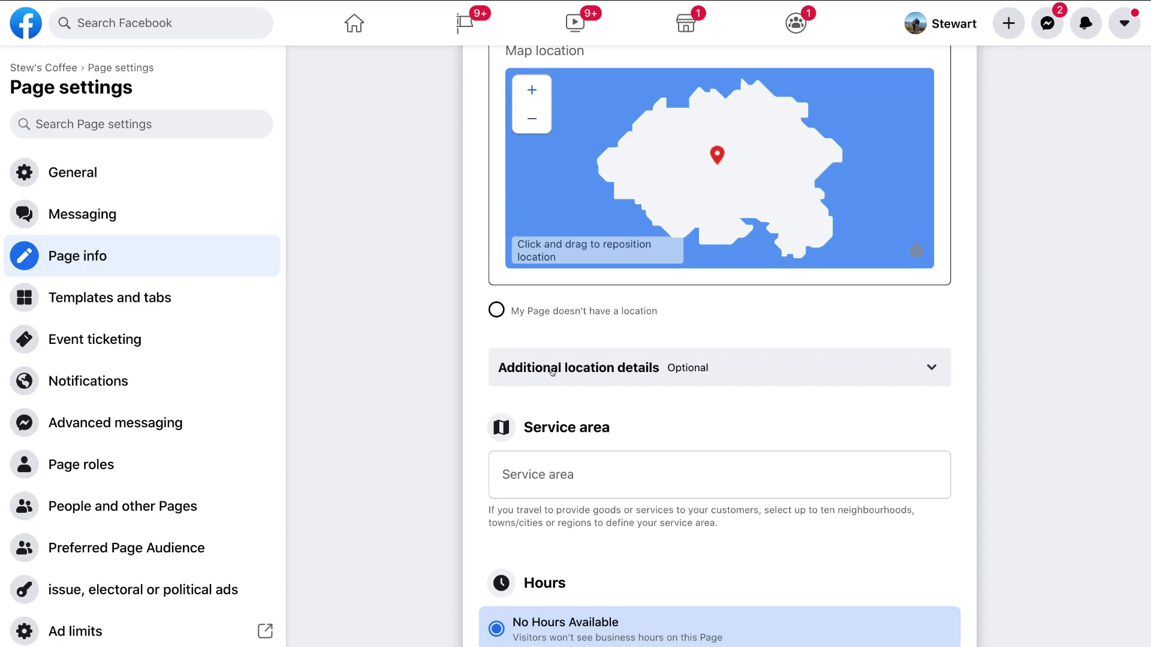
Step: Set Stew's Coffee's Hours to 'Always open' in the Page info form
left_click(916, 370)
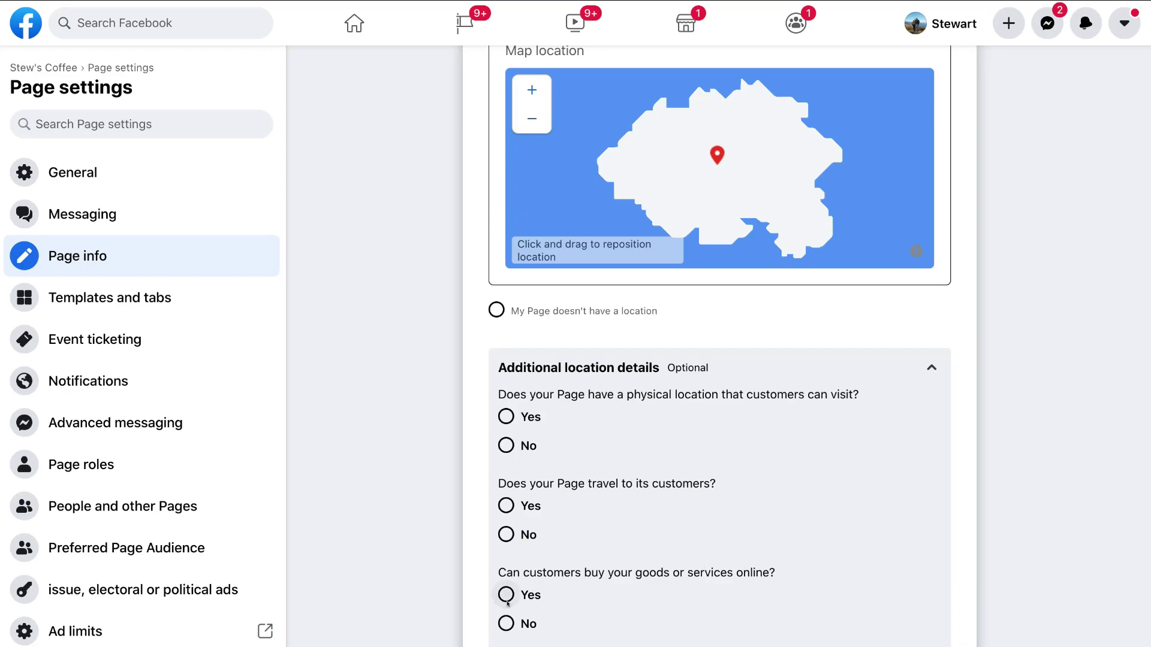
left_click(931, 369)
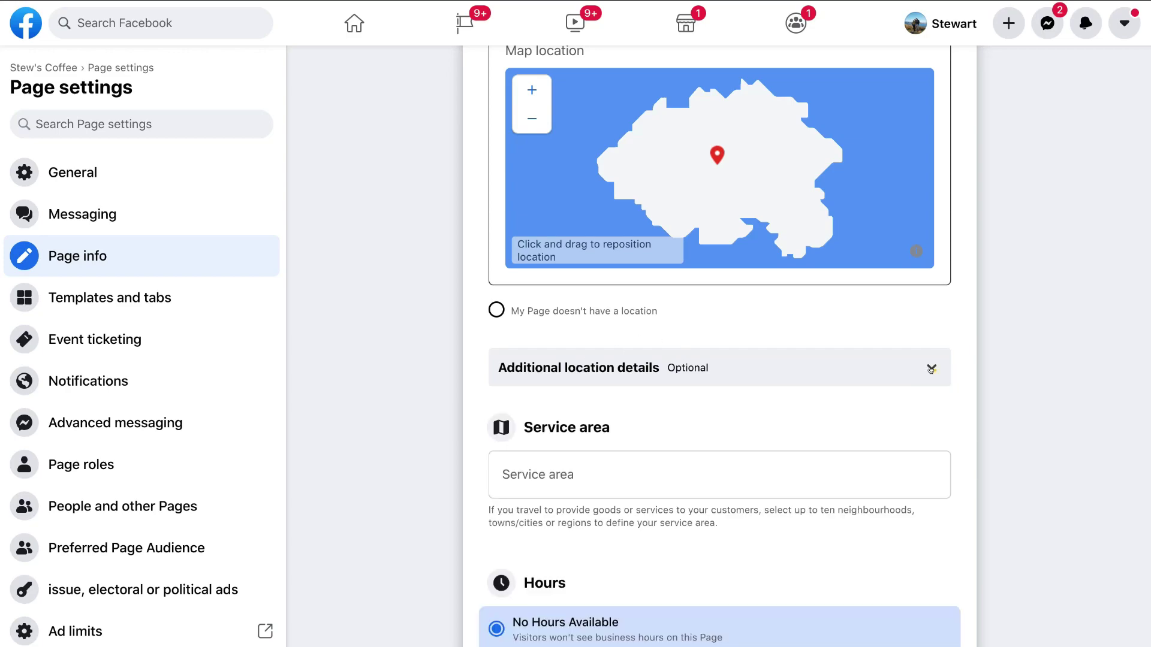
scroll(931, 369, "up", 10)
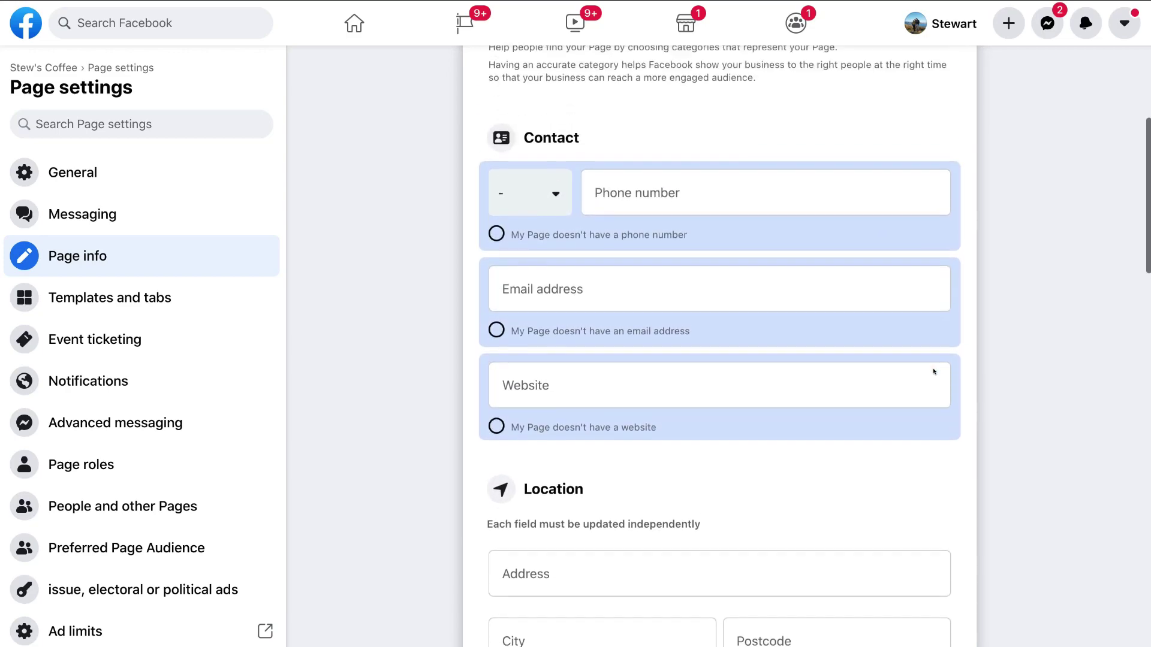
scroll(933, 371, "down", 4)
scroll(933, 371, "down", 8)
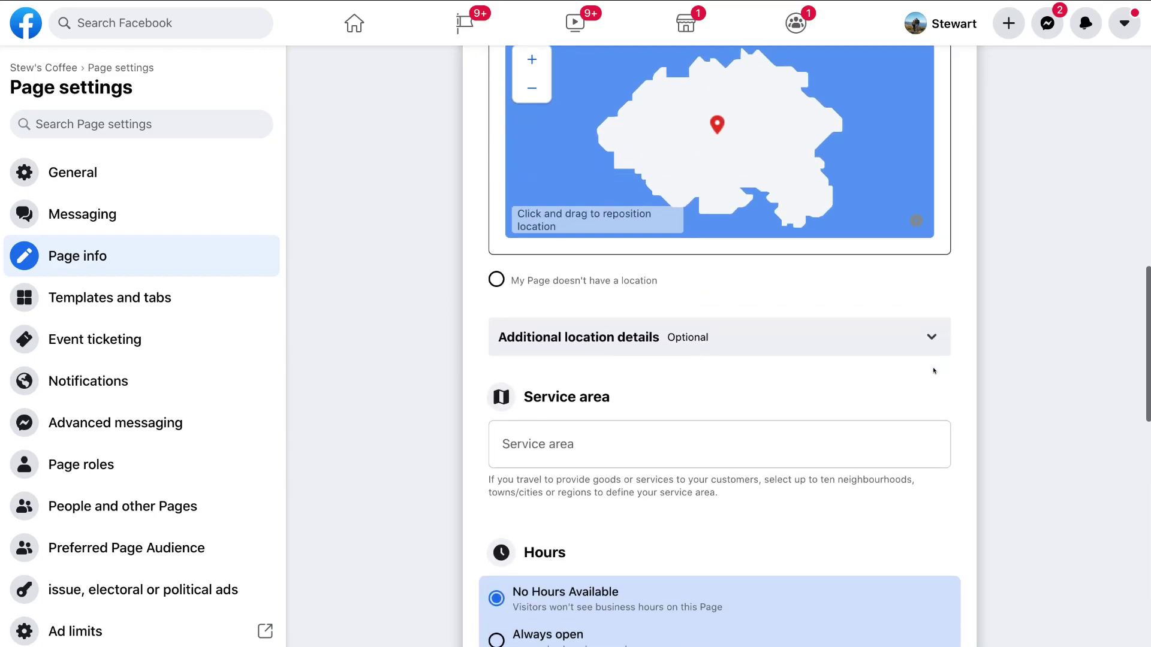
scroll(933, 371, "down", 2)
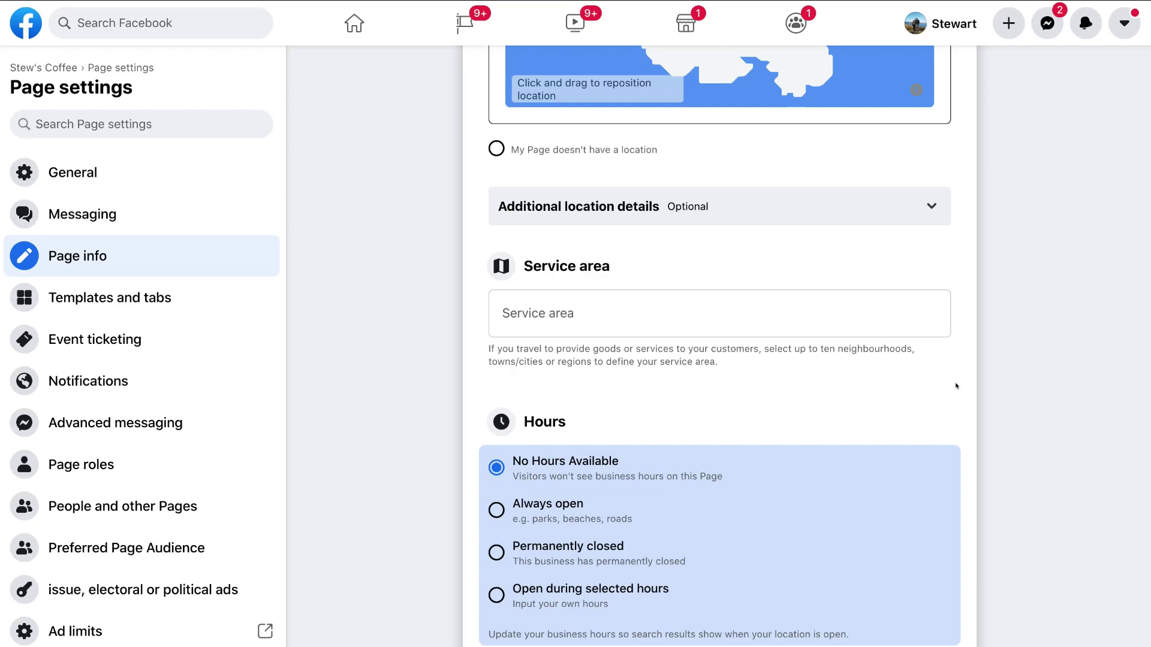
scroll(956, 386, "down", 2)
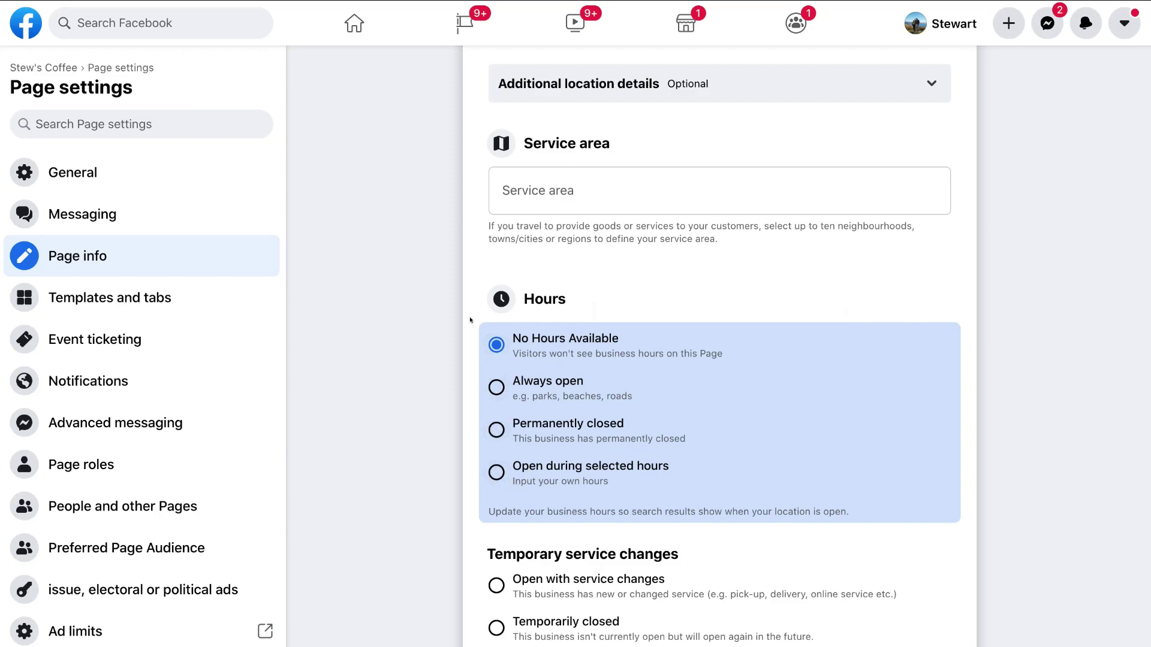
left_click(492, 387)
Step: Select 'Operating as usual' under Temporary service changes, then scroll down to Price range
scroll(523, 262, "down", 5)
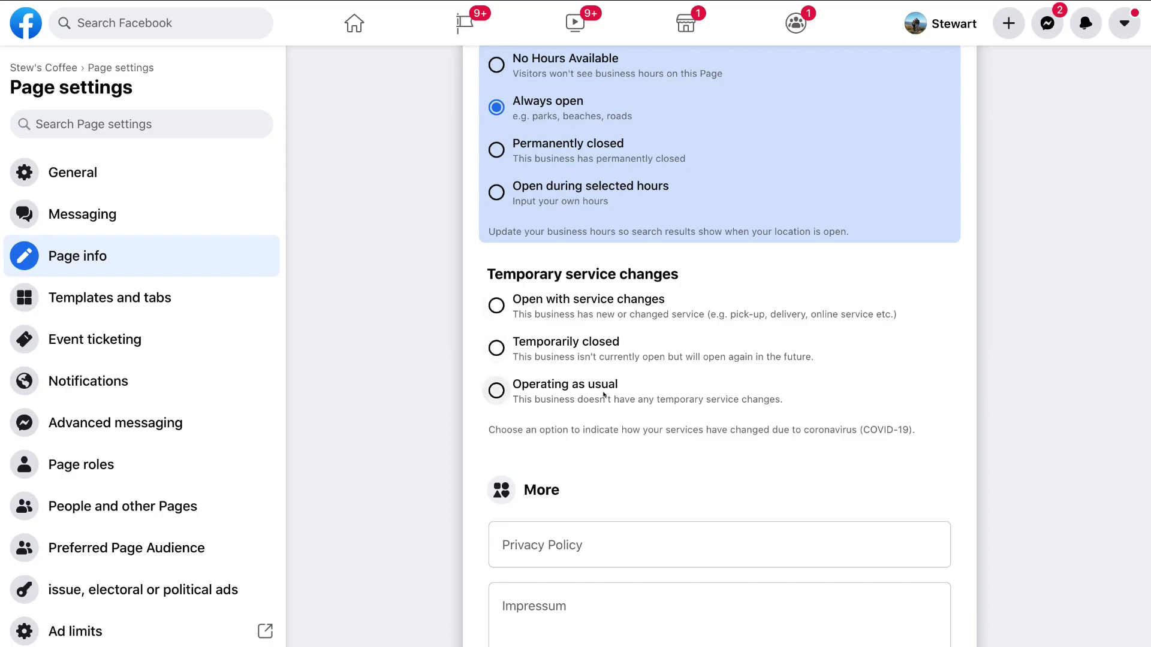
left_click(497, 390)
scroll(498, 420, "down", 3)
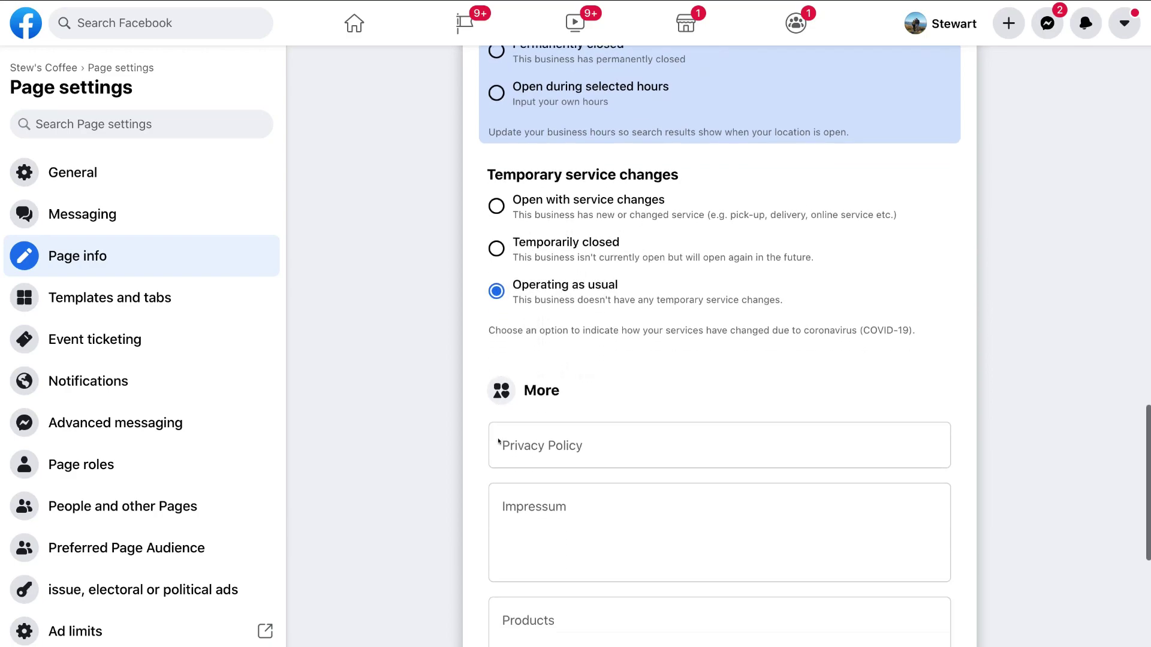
scroll(497, 437, "down", 1)
scroll(480, 309, "down", 2)
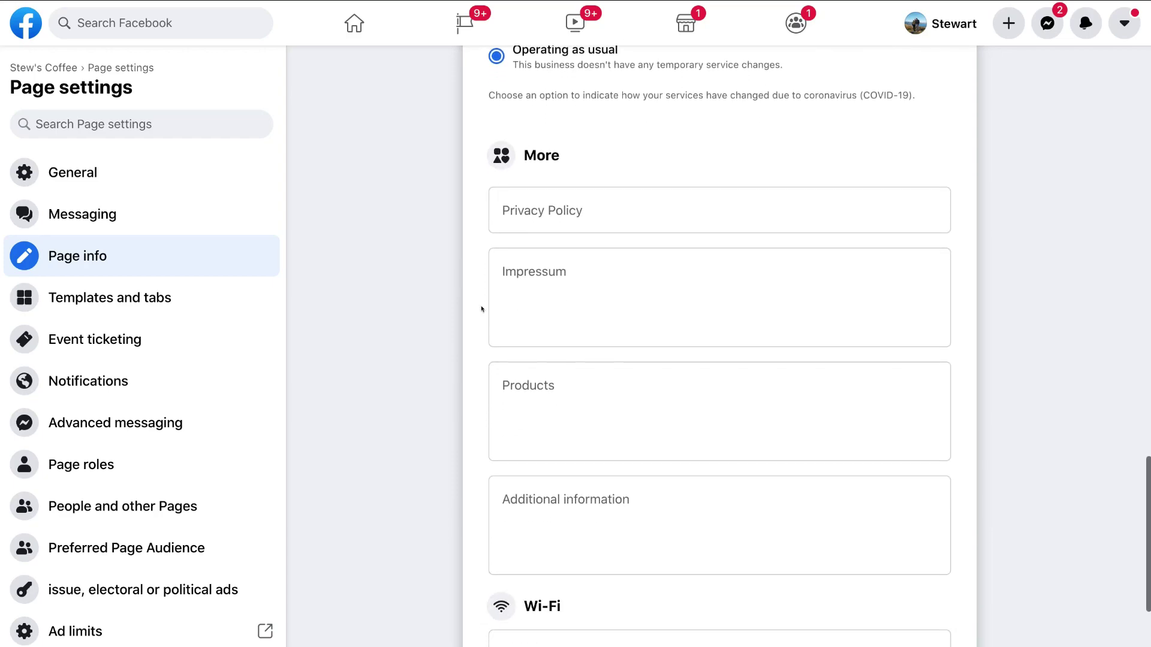
scroll(599, 270, "down", 3)
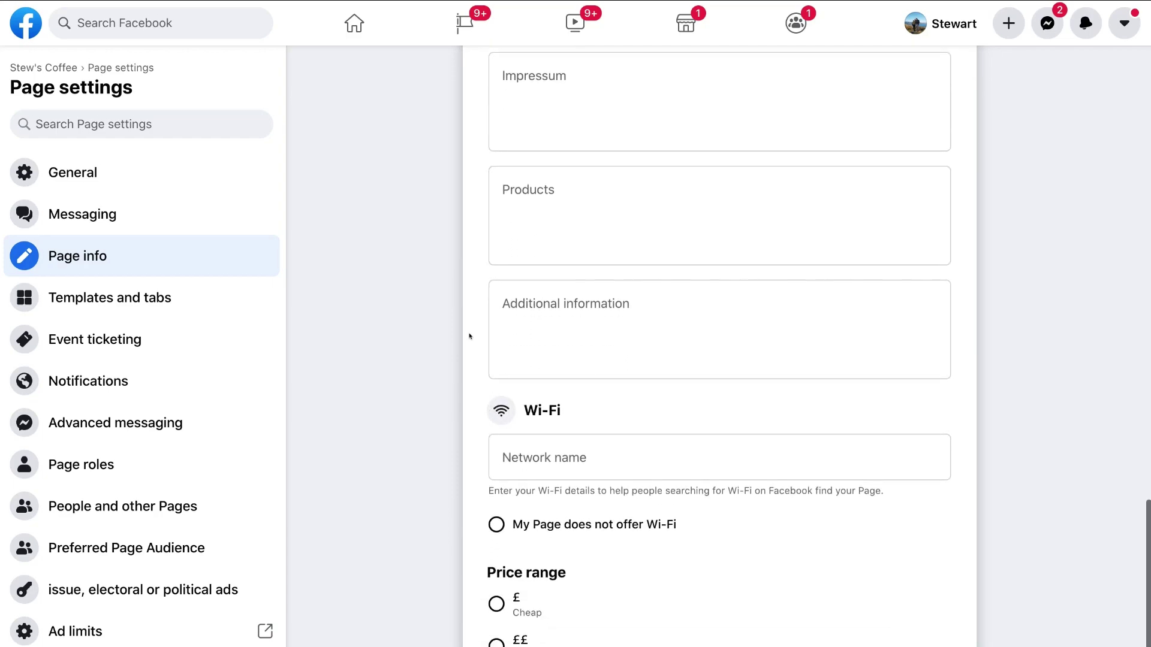
scroll(597, 311, "down", 2)
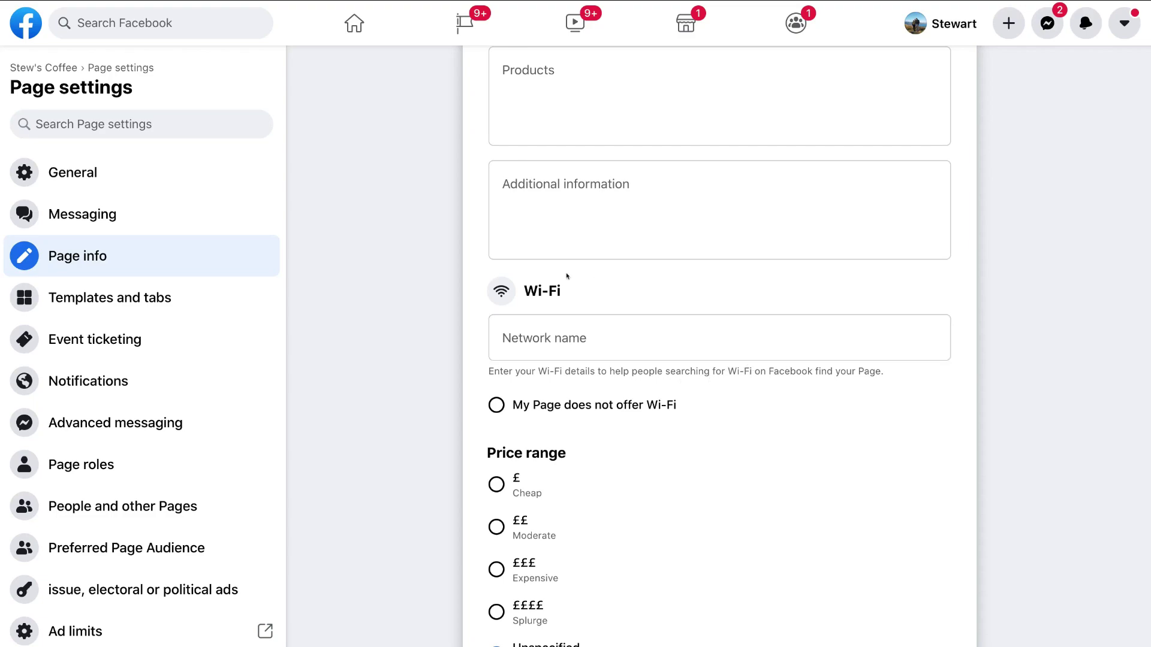
scroll(574, 334, "down", 3)
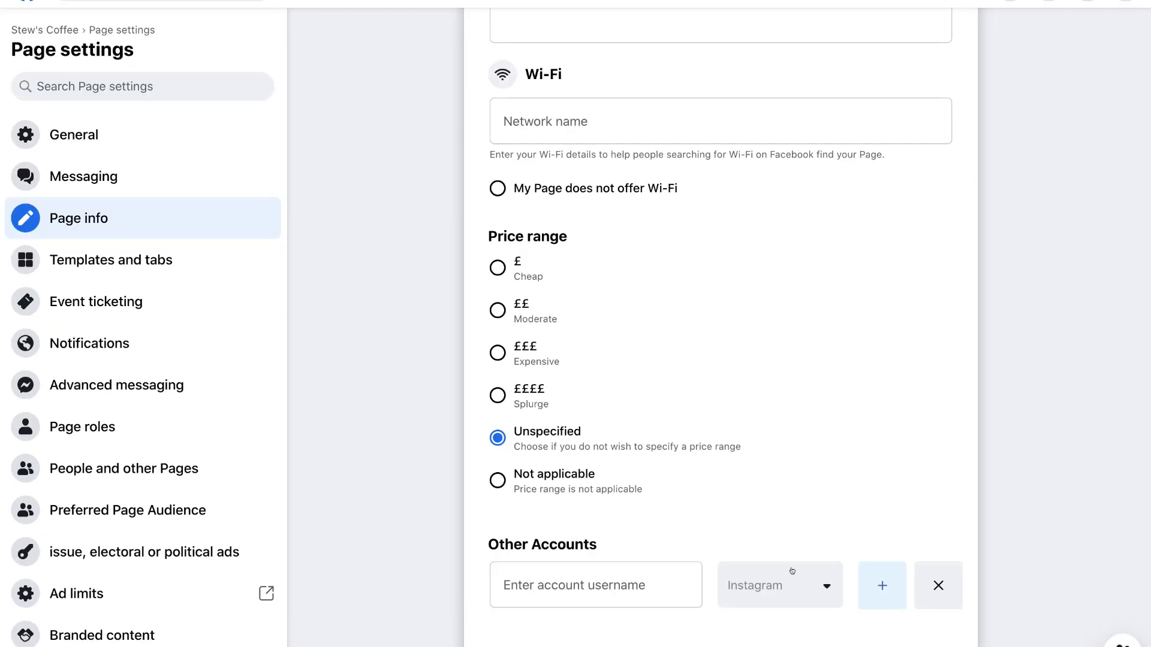
Step: Change Price range to 'Not applicable' in the Page info form
left_click(807, 583)
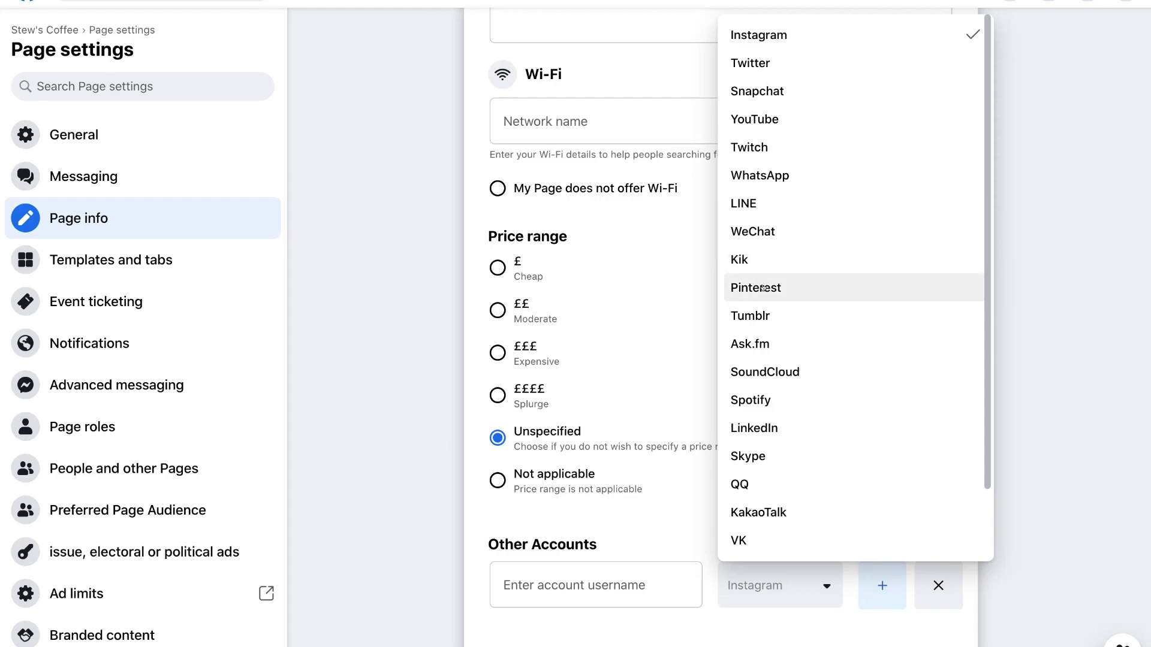
left_click(695, 489)
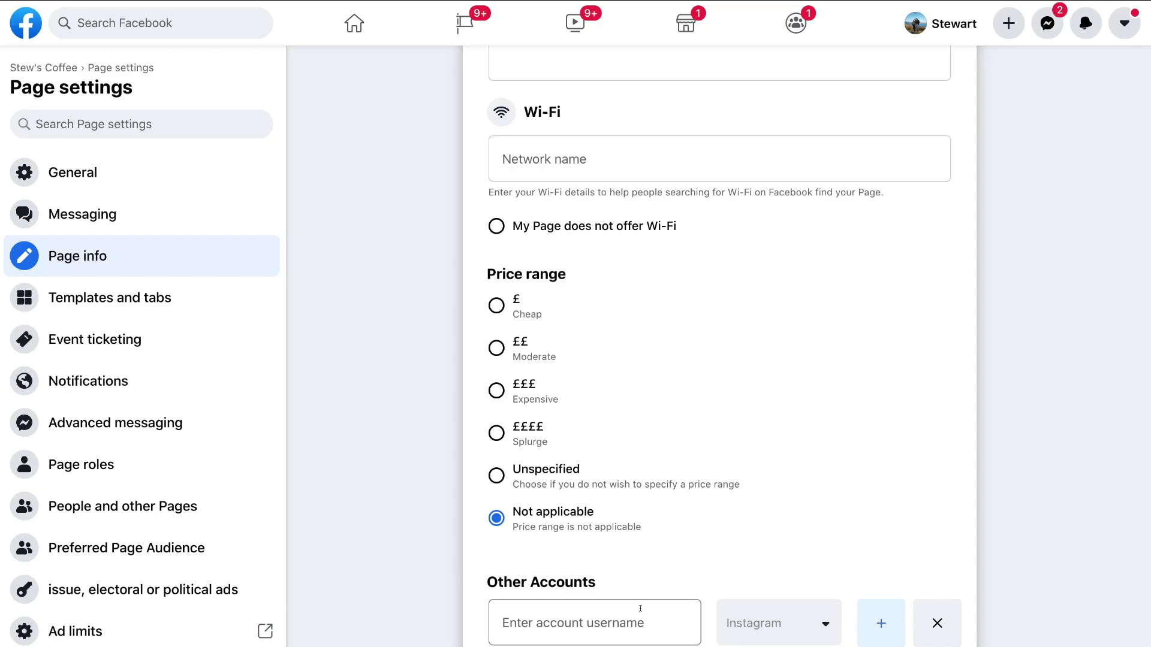
scroll(640, 608, "up", 4)
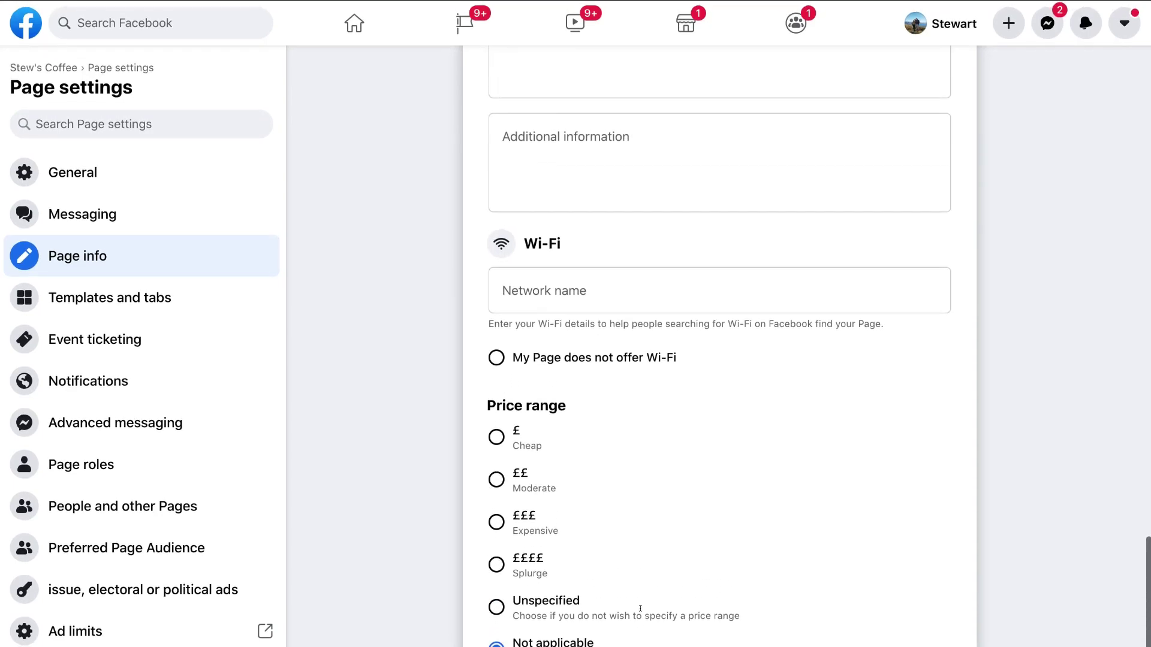
scroll(640, 612, "up", 10)
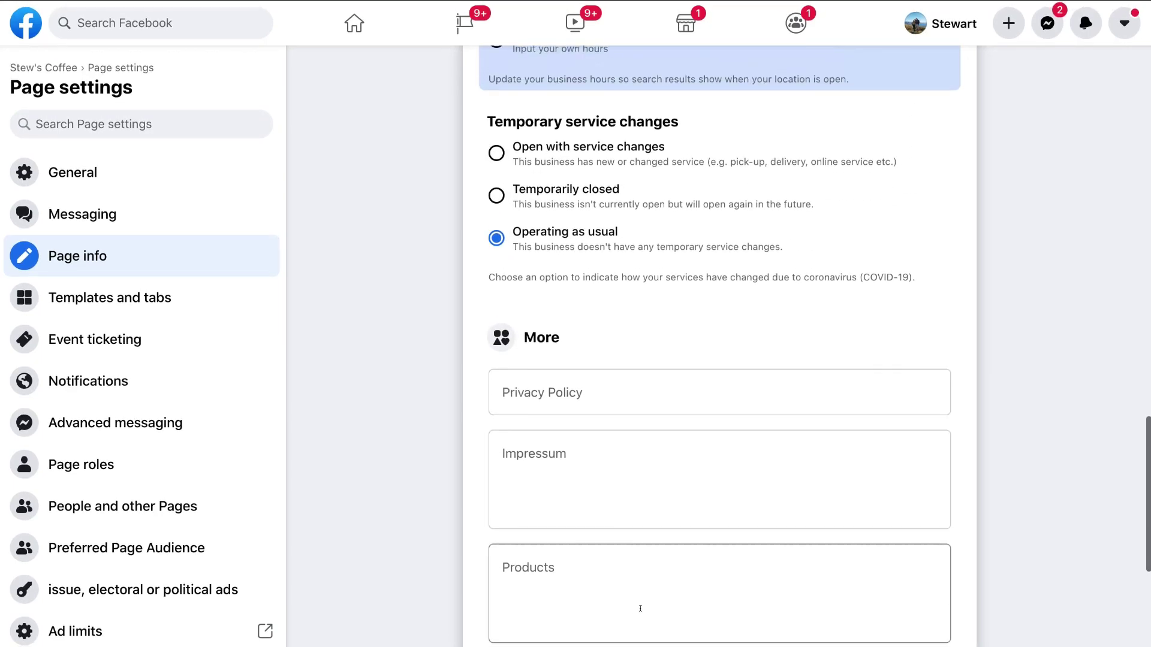
scroll(640, 608, "up", 7)
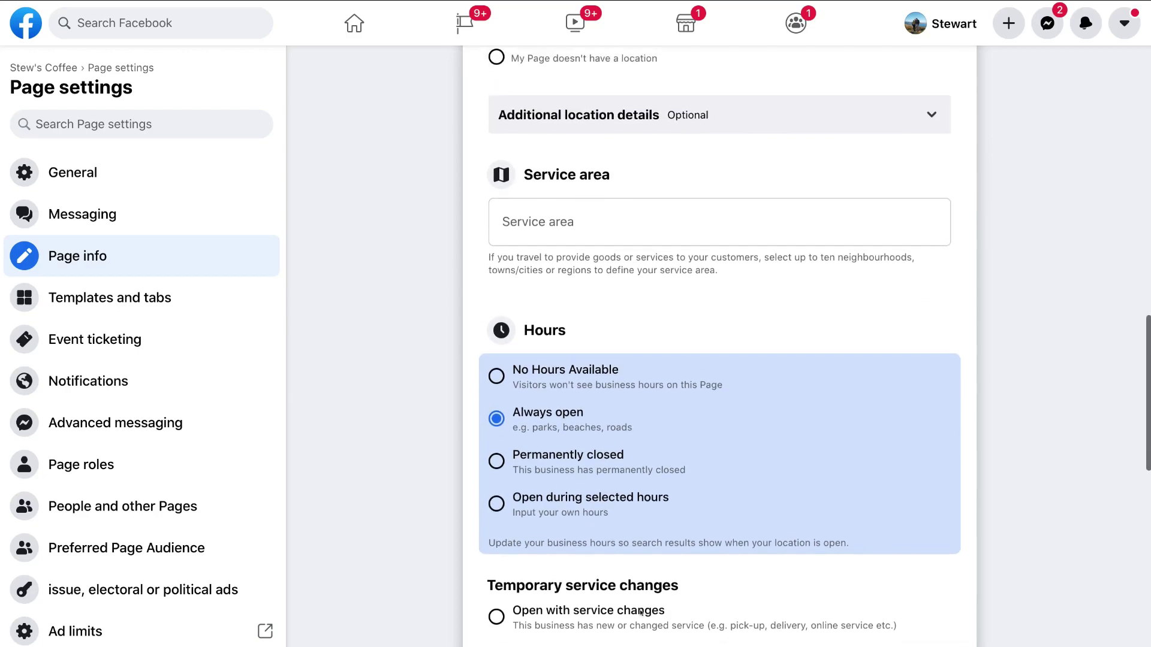
scroll(640, 612, "up", 5)
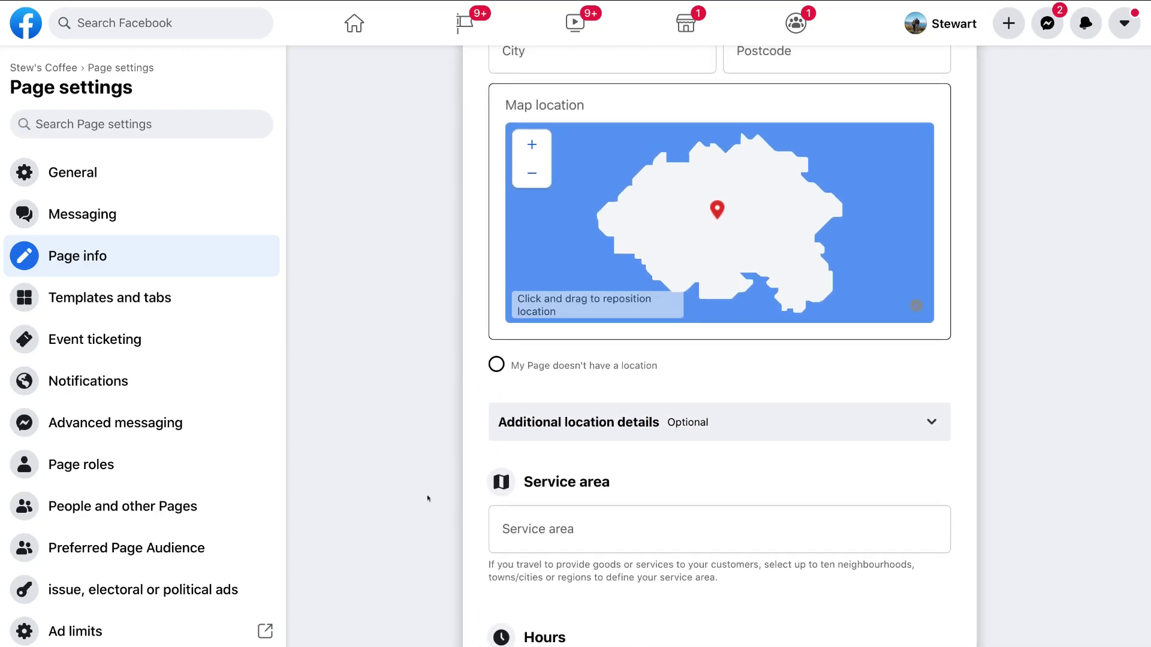
Step: In Templates and tabs, switch off the Events tab, leaving Photos ahead of Videos
left_click(200, 299)
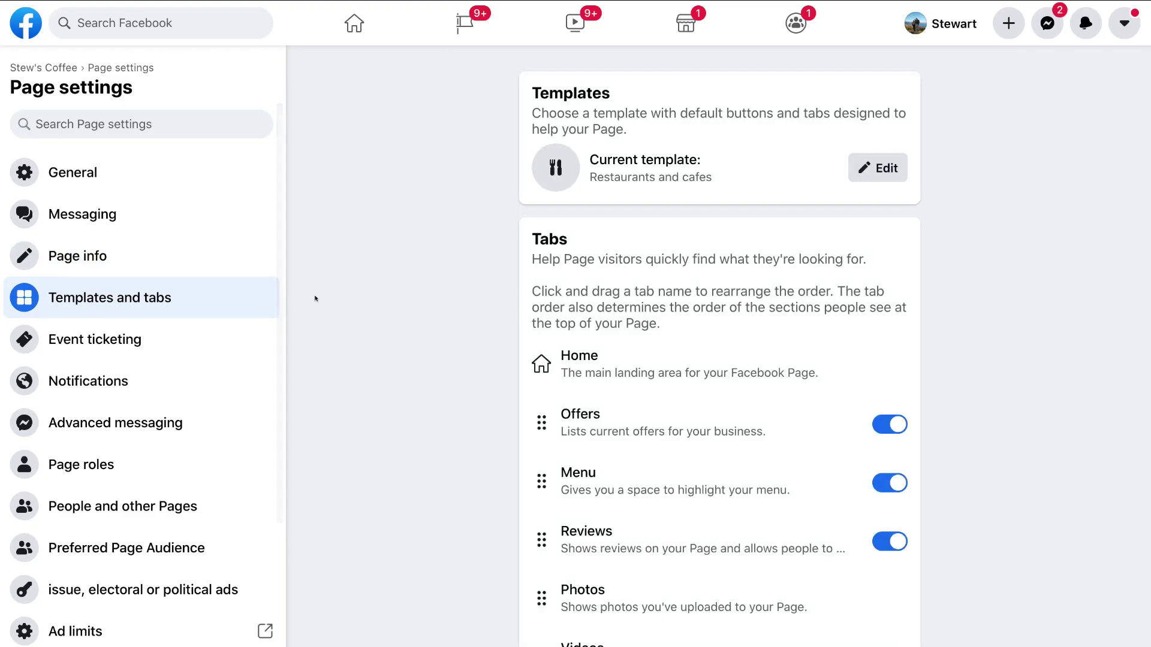
scroll(813, 387, "down", 2)
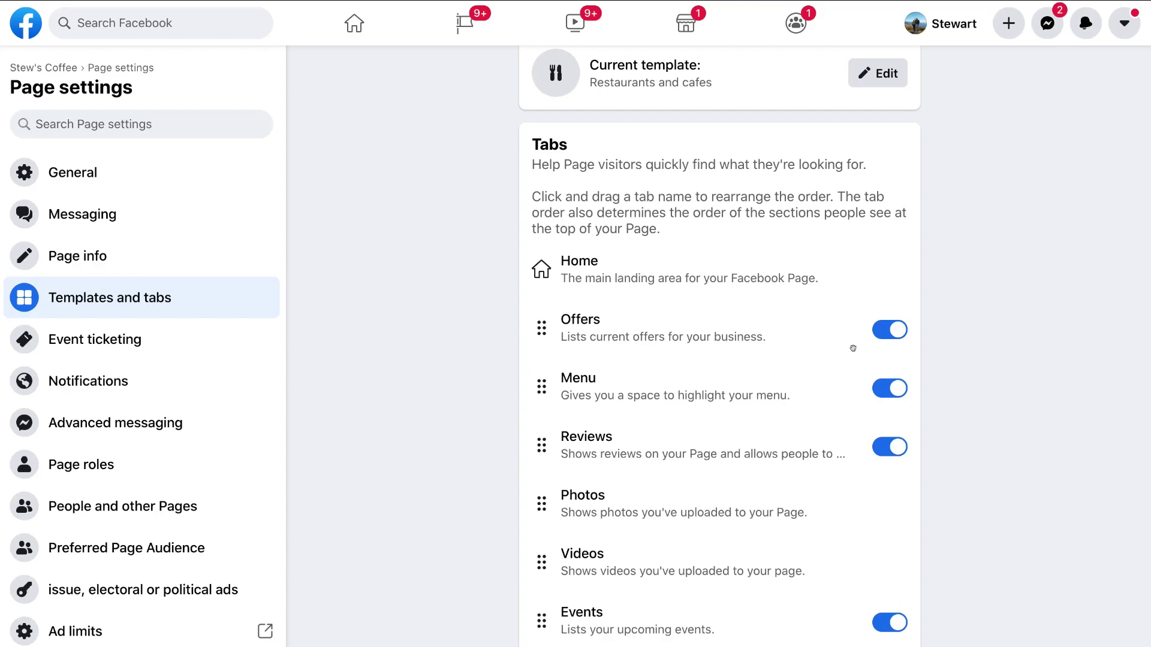
scroll(853, 349, "down", 1)
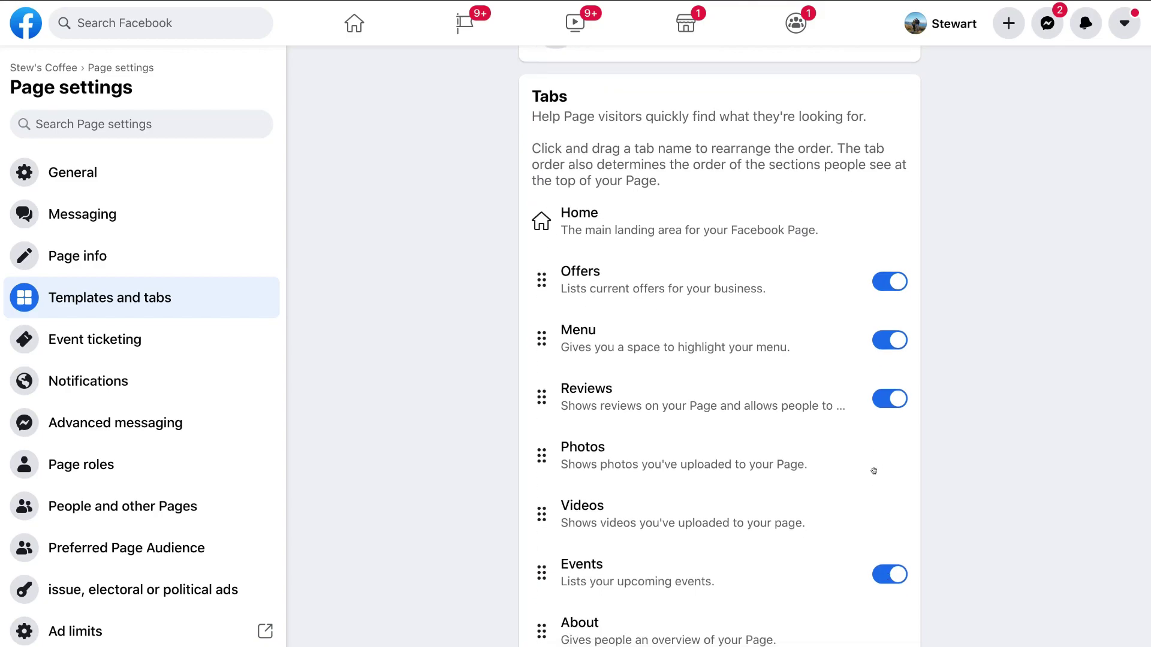
scroll(874, 471, "up", 1)
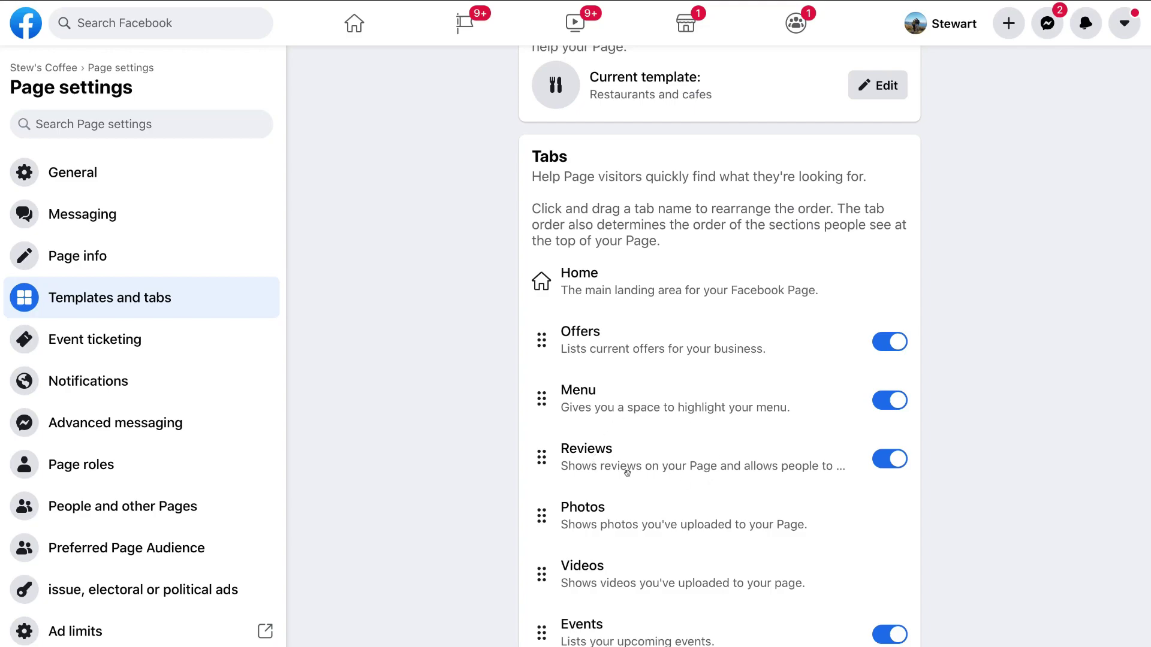
left_click_drag(529, 568, 528, 502)
scroll(555, 567, "down", 1)
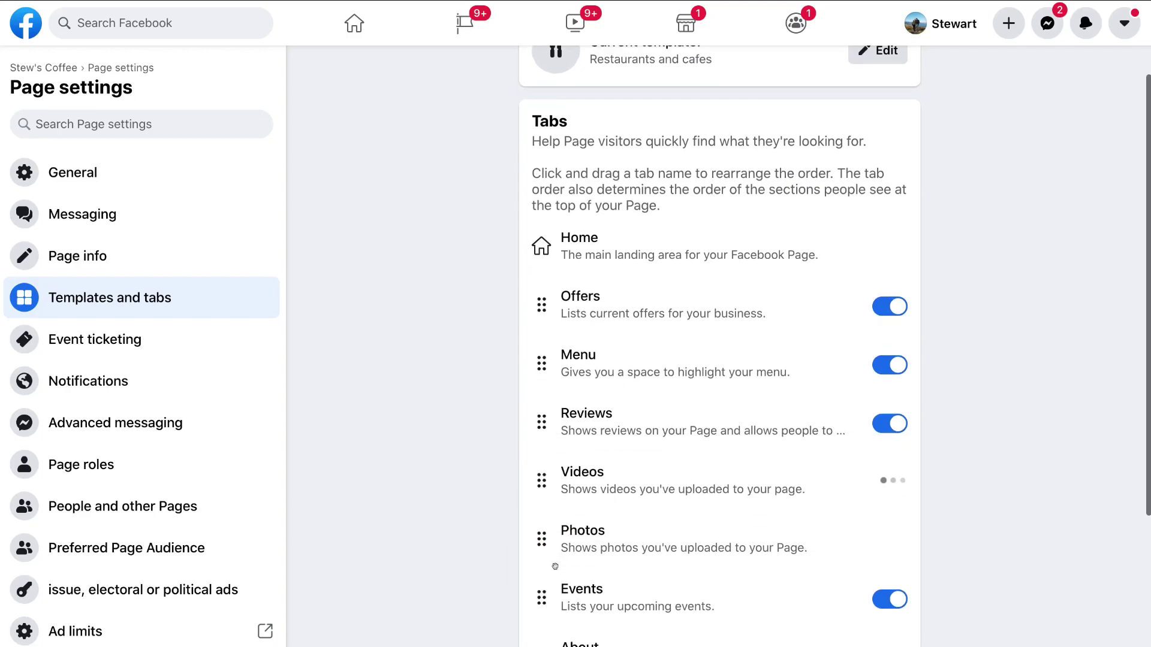
left_click(889, 599)
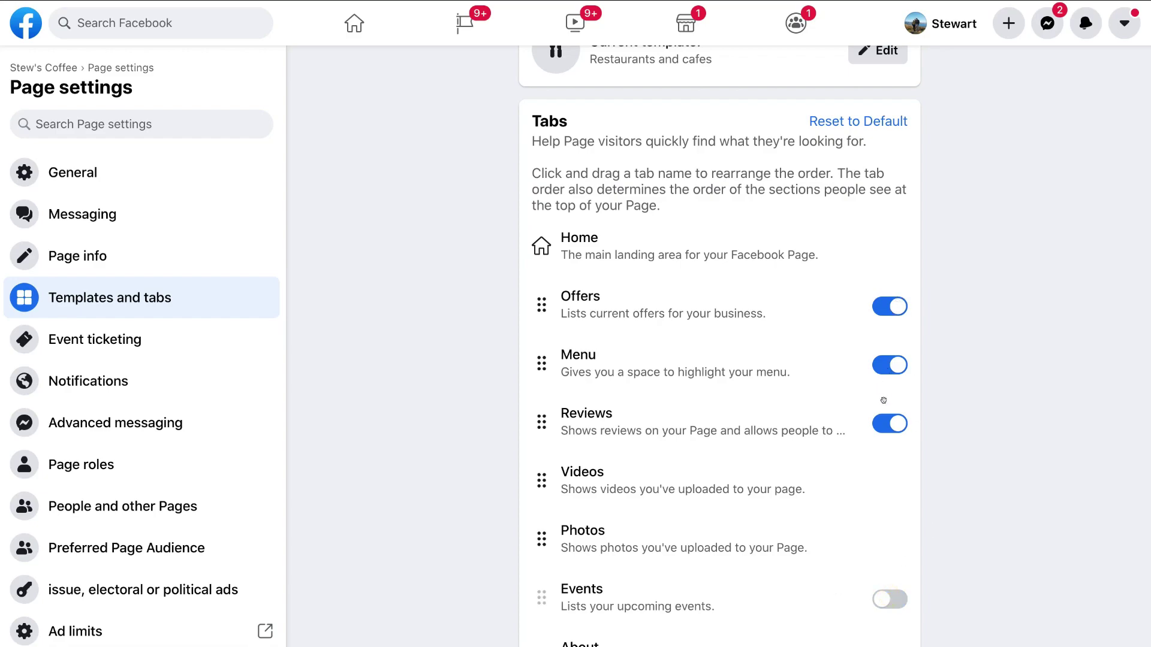
scroll(627, 505, "down", 1)
left_click_drag(533, 498, 532, 440)
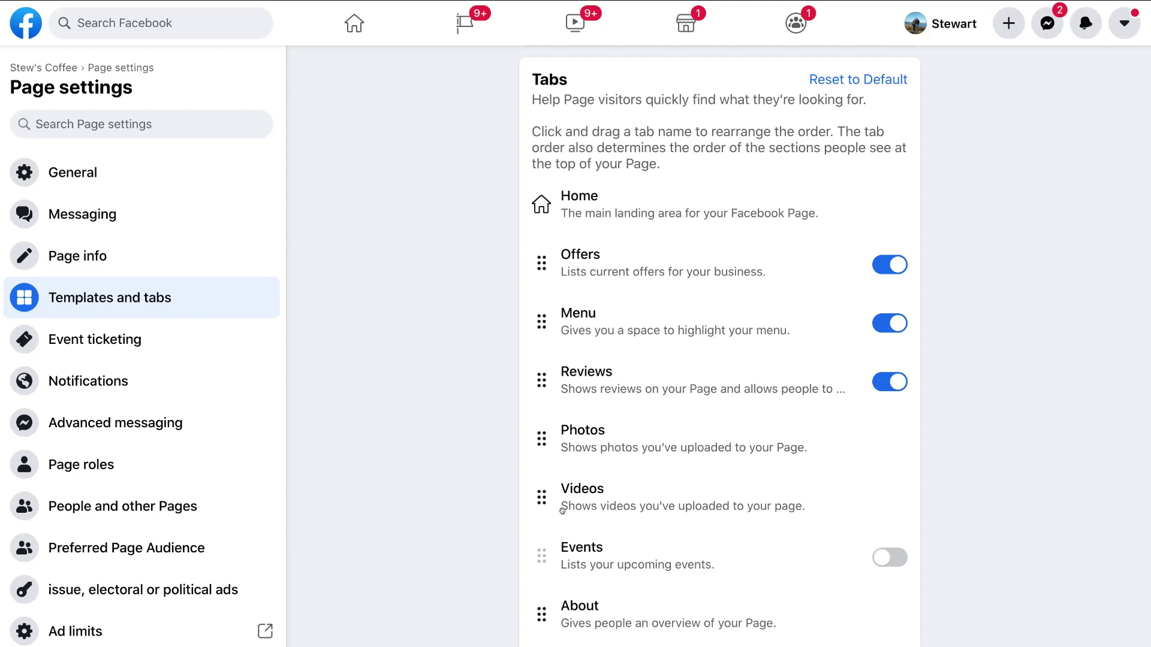
Step: Switch off the Jobs tab, then bring up the Page template chooser
scroll(563, 514, "down", 5)
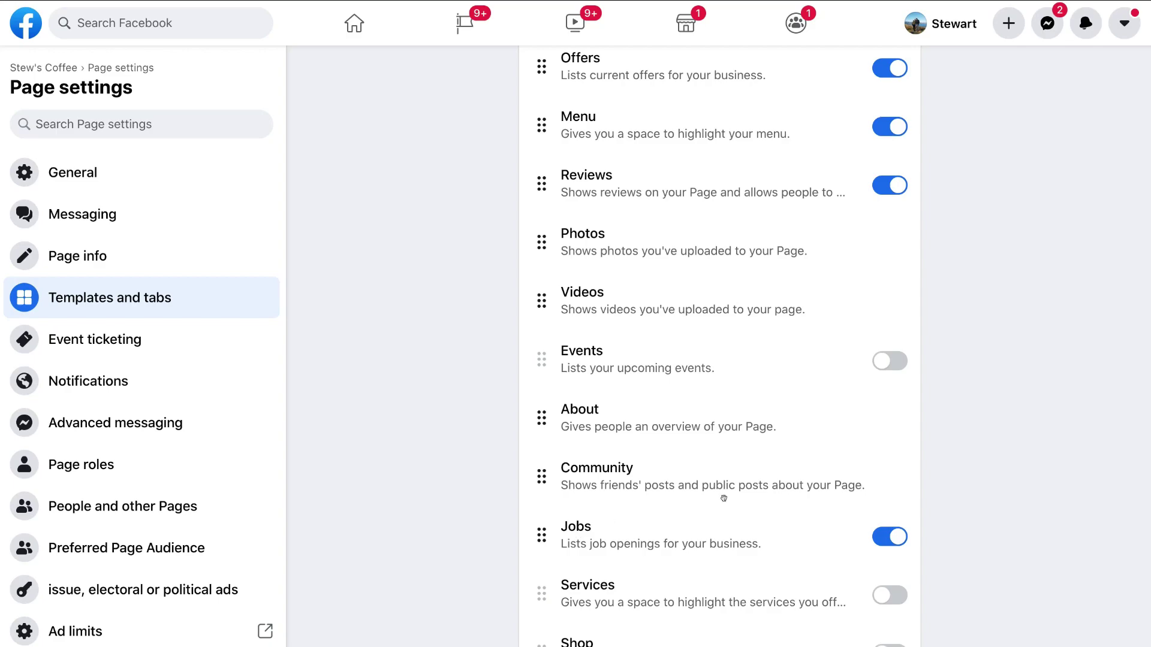
left_click(878, 537)
scroll(881, 536, "down", 2)
scroll(883, 535, "up", 8)
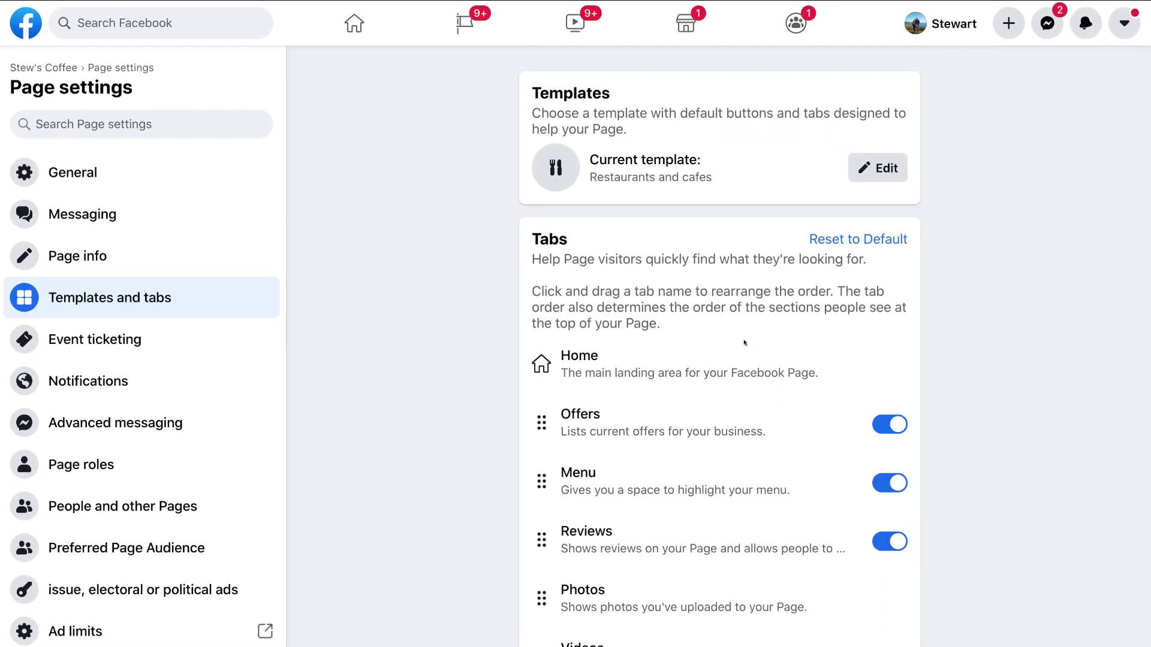
scroll(727, 544, "down", 5)
scroll(728, 545, "down", 2)
scroll(727, 545, "up", 7)
left_click(872, 168)
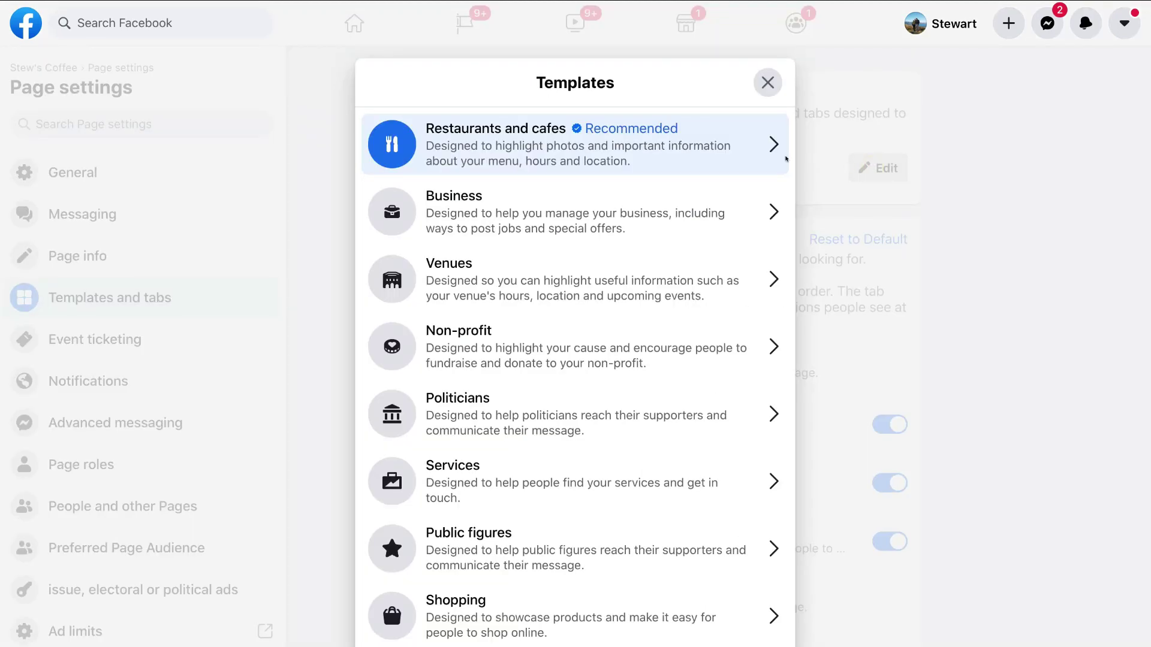
Step: Review the Restaurants and cafes template's tabs, then close the chooser without changing it
scroll(720, 159, "down", 1)
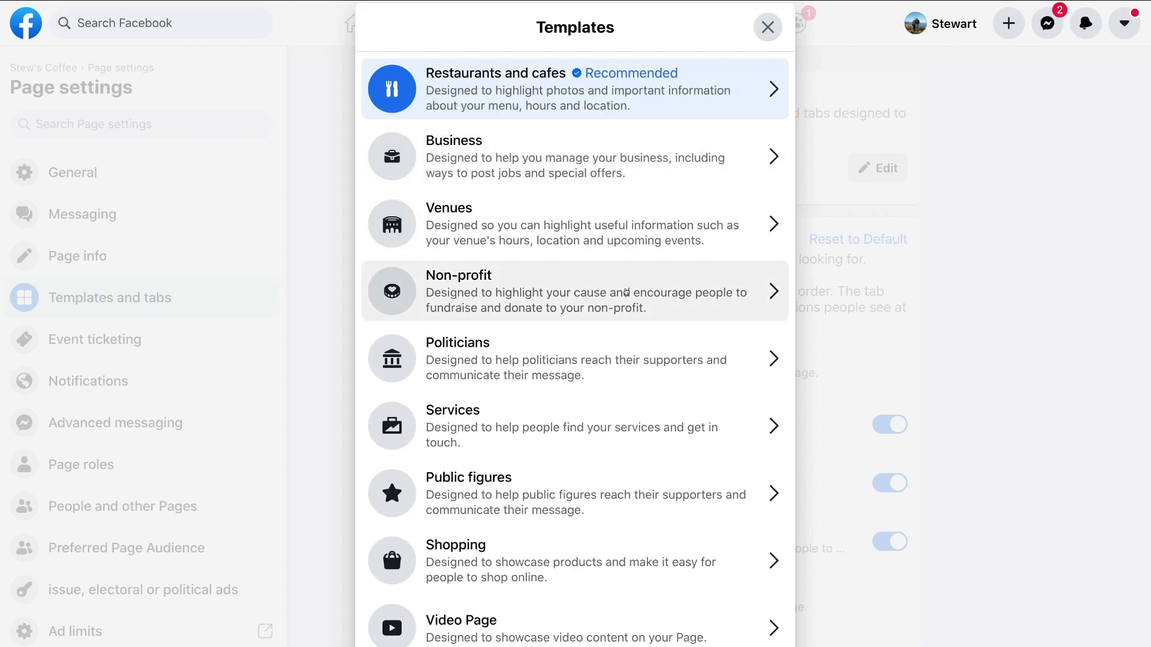
scroll(618, 360, "down", 1)
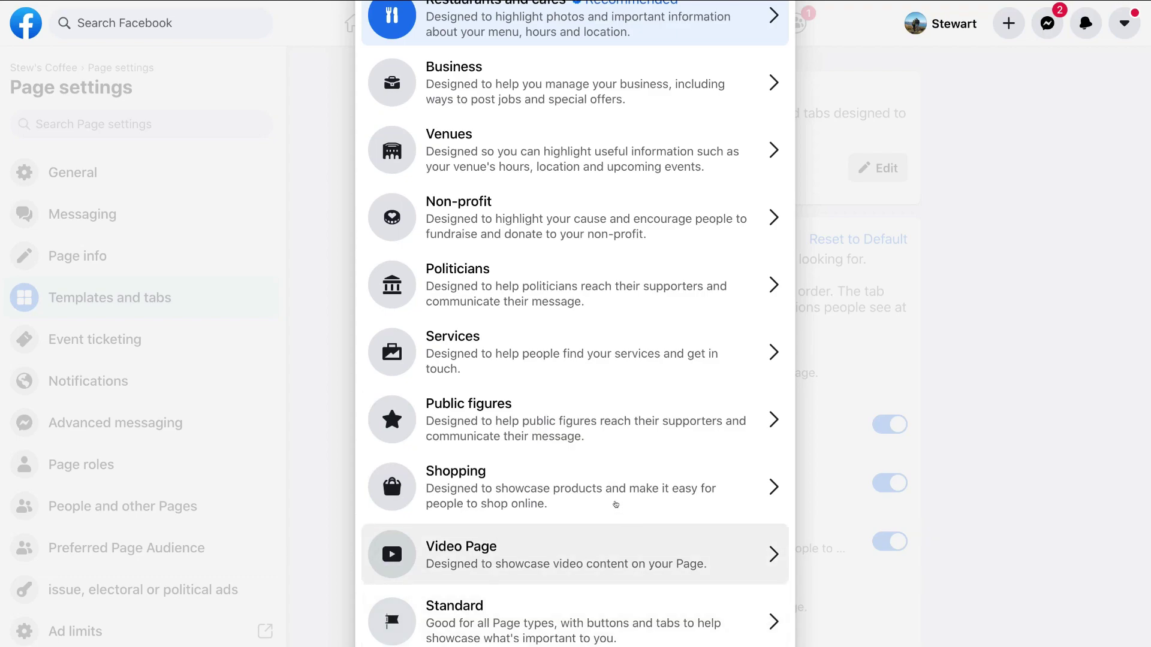
scroll(615, 505, "up", 2)
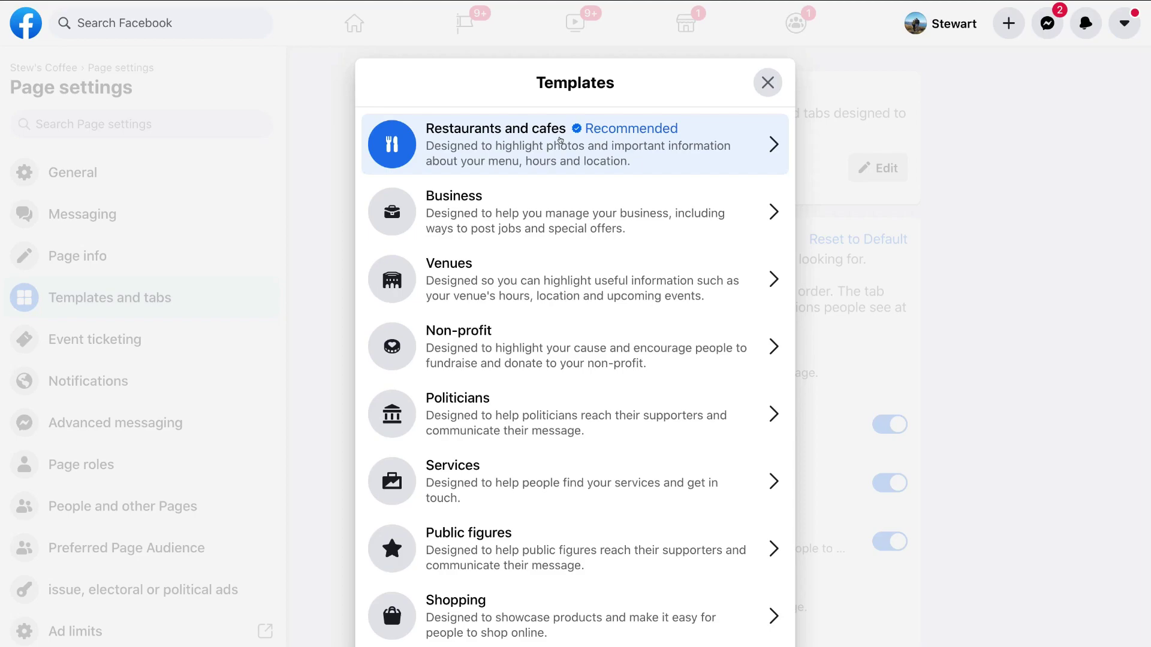
left_click(578, 141)
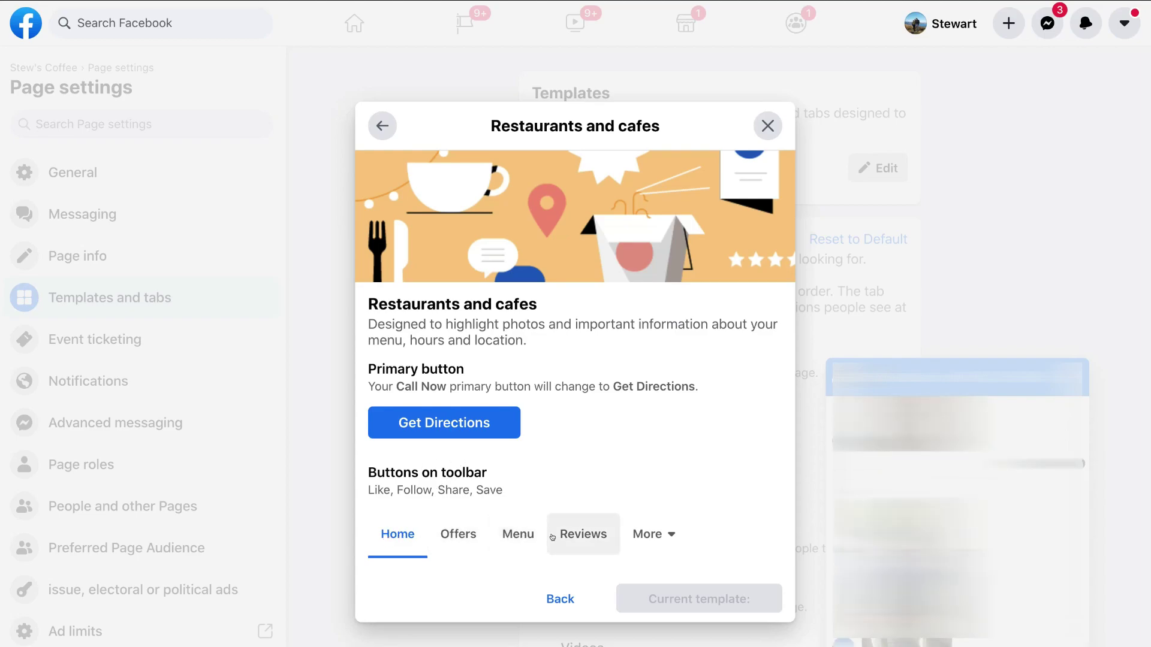
left_click(667, 535)
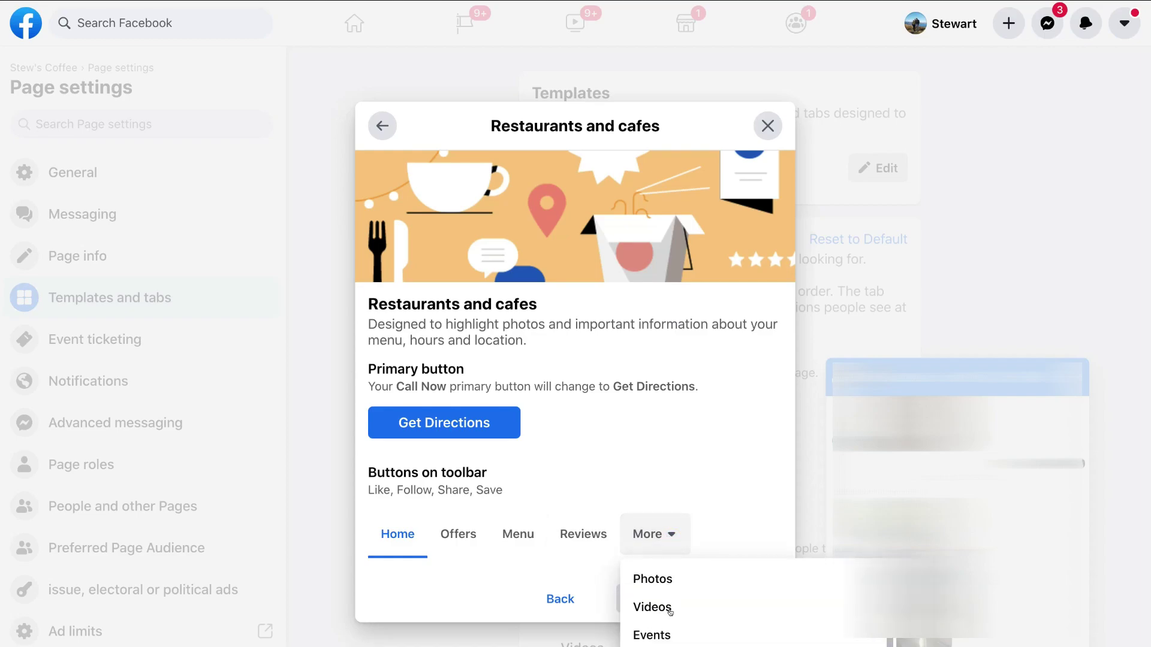
left_click(700, 479)
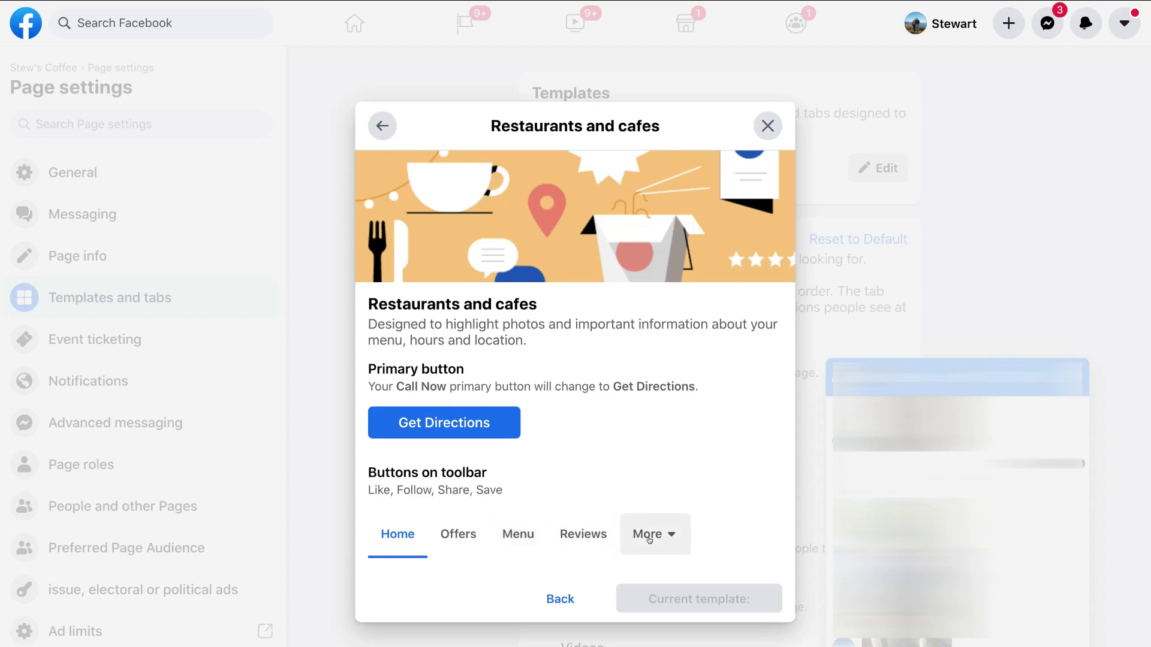
left_click(567, 600)
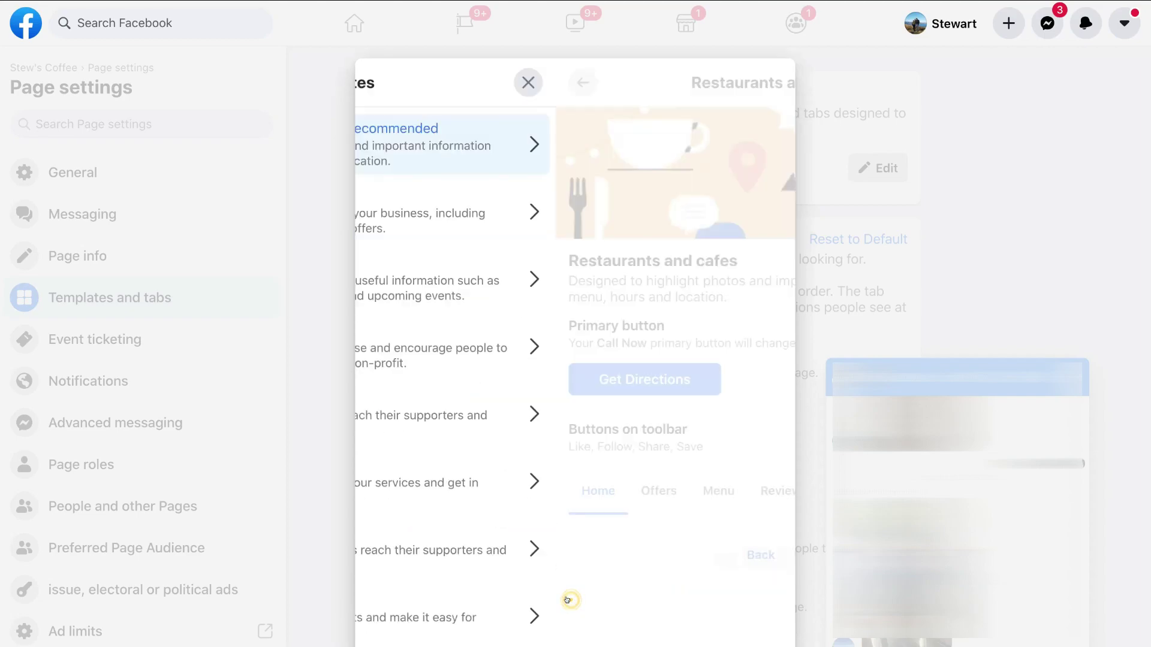
left_click(764, 83)
Step: Leave the Offers tab enabled and open the Event ticketing settings
scroll(918, 325, "down", 2)
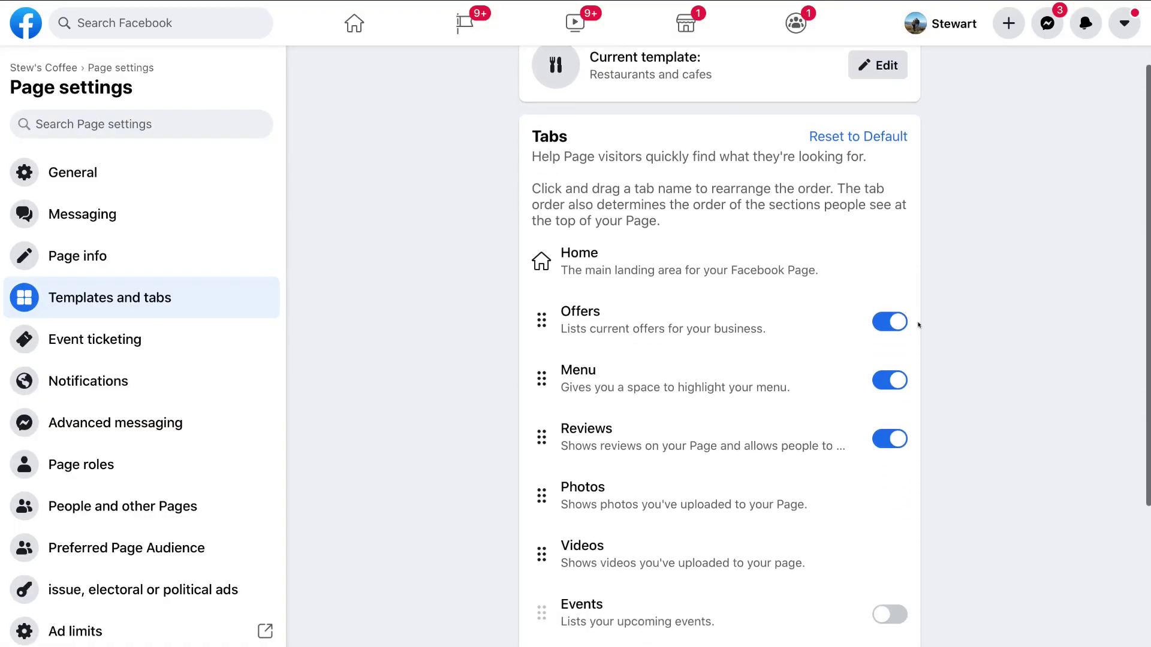
left_click(891, 307)
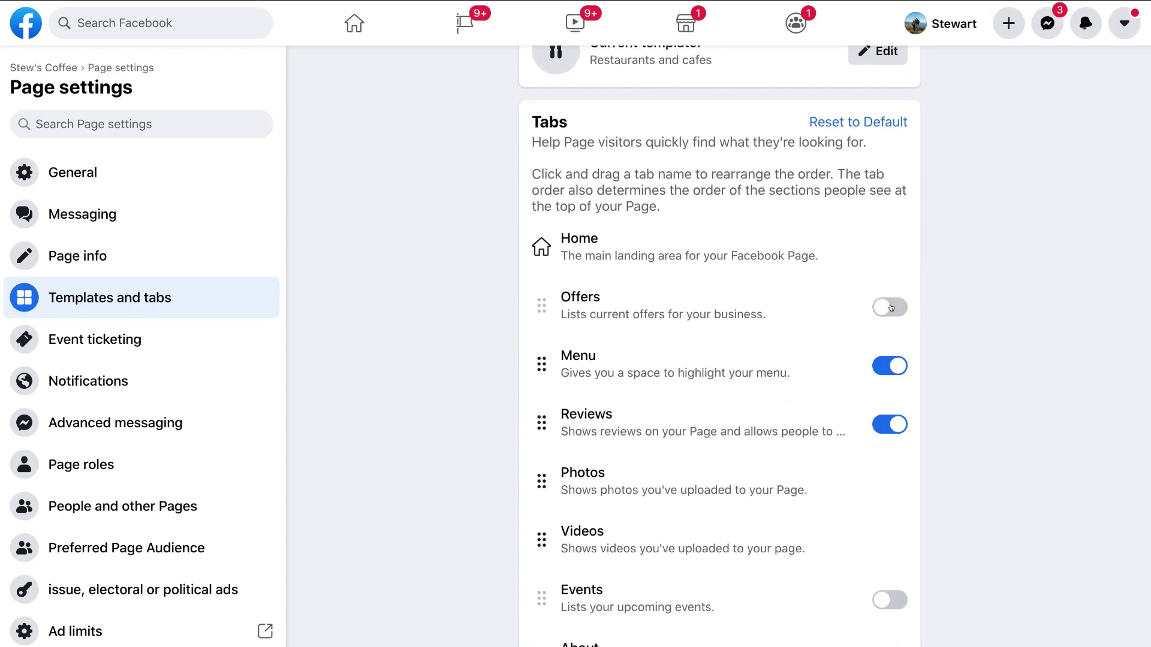
left_click(886, 305)
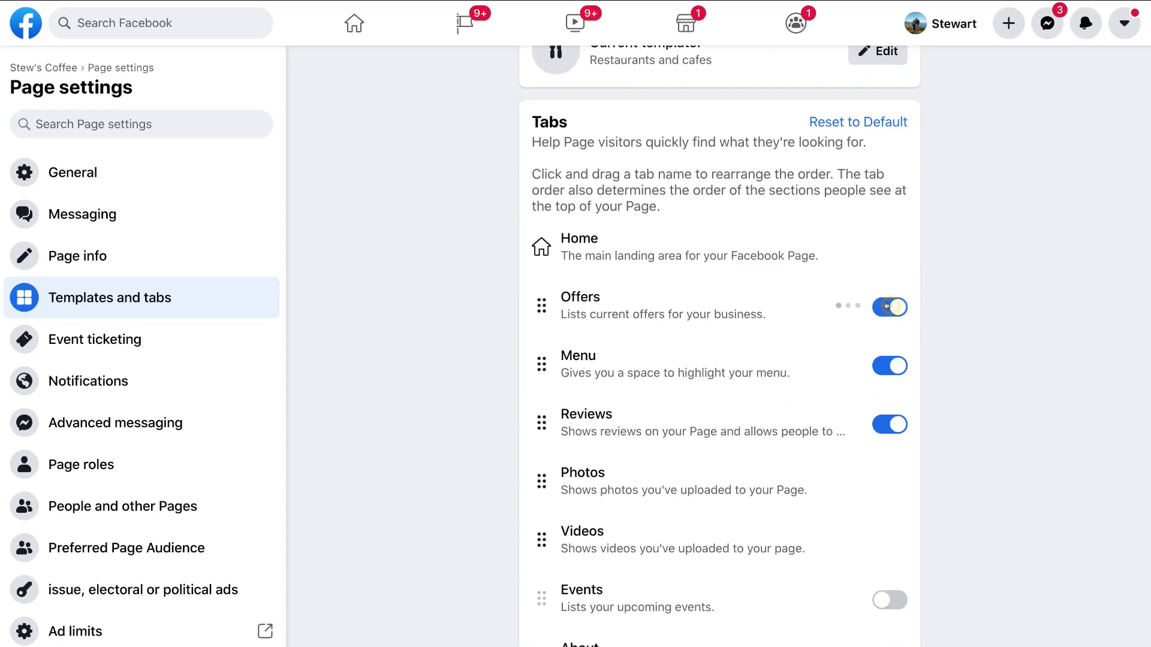
scroll(724, 253, "up", 2)
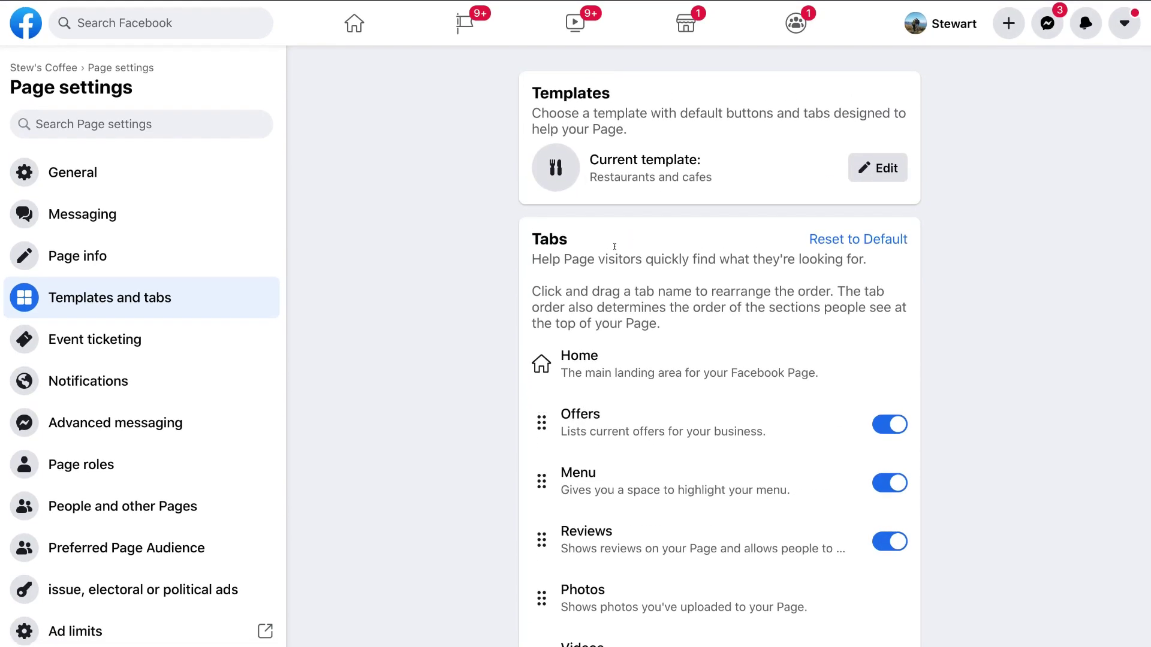
left_click(152, 345)
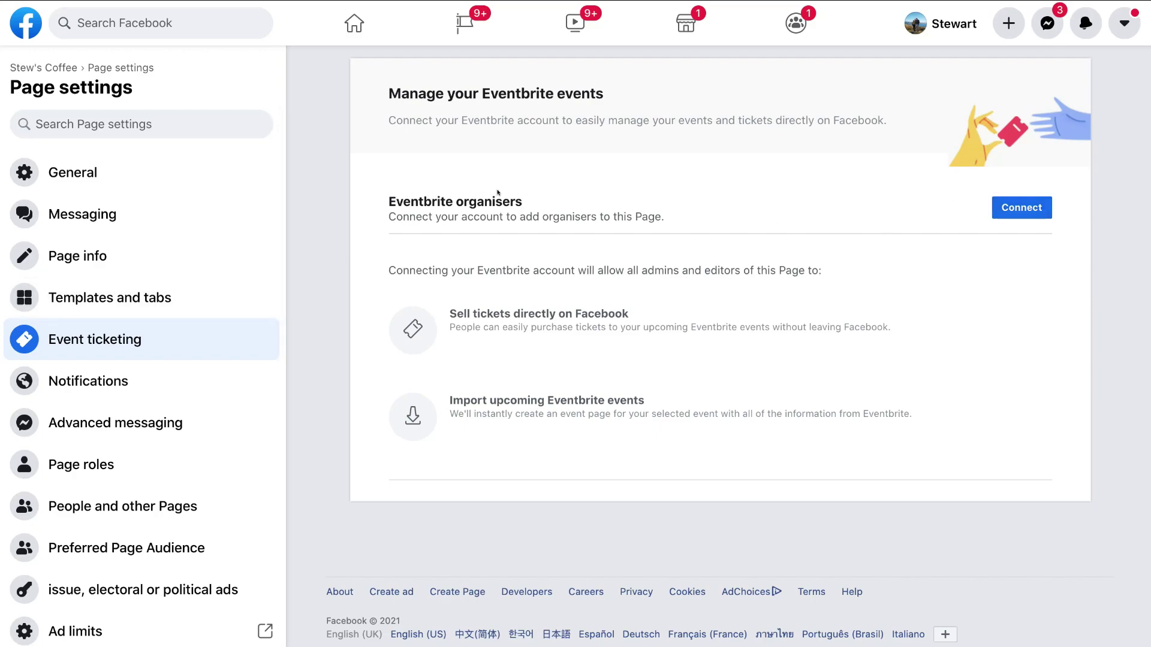
Step: Go through the Notifications and Advanced messaging settings, ending on the Page roles settings
left_click(154, 387)
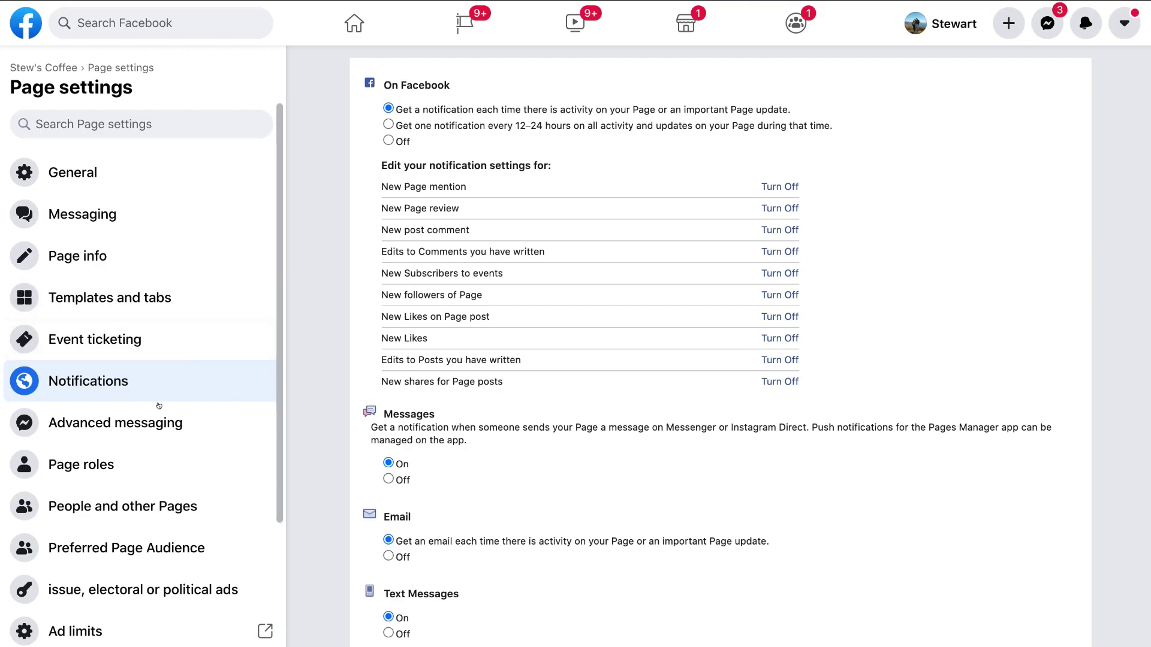
left_click(155, 421)
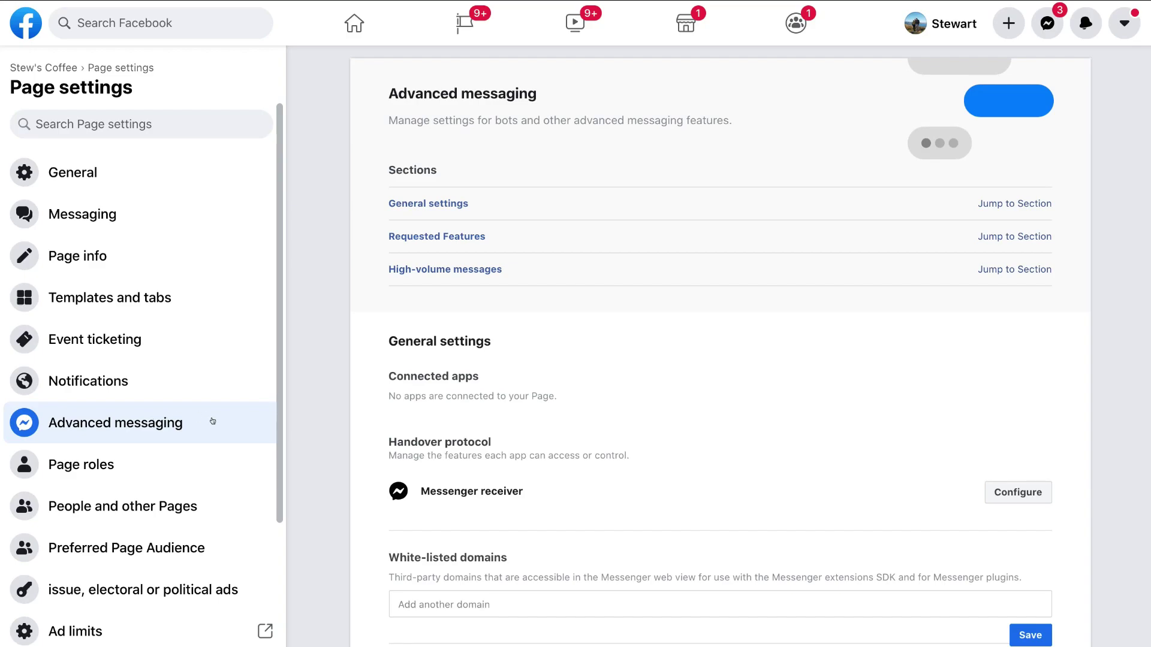
left_click(207, 467)
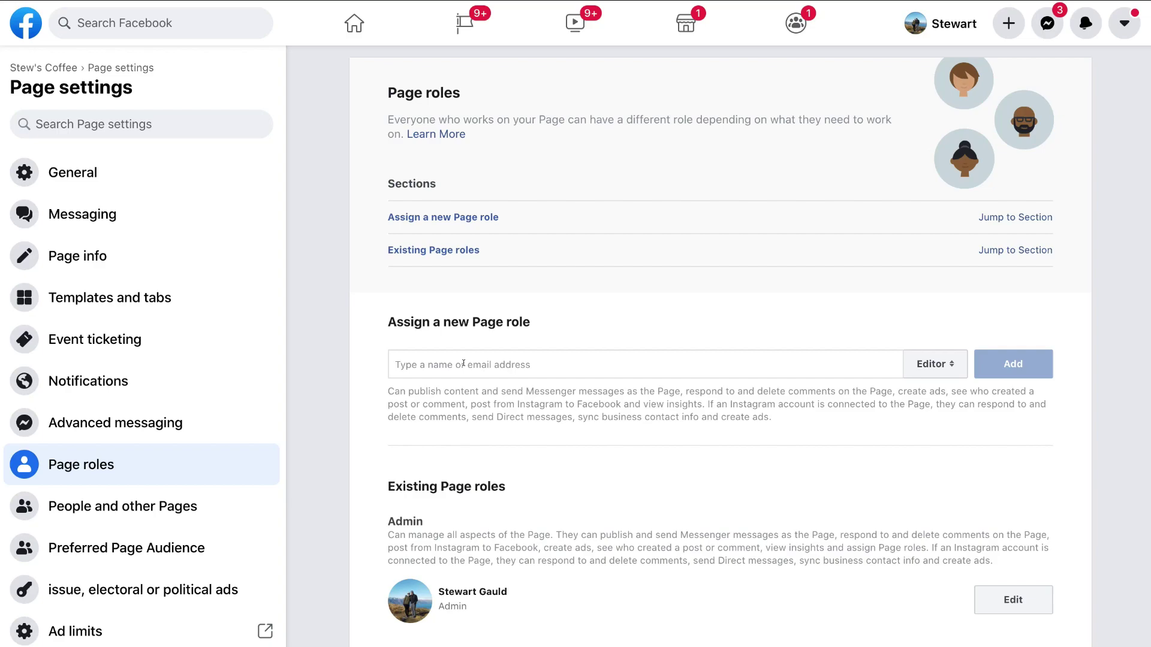
Step: Check the Page role options, leave Editor as the role to assign, then view People and other Pages
left_click(798, 358)
left_click(944, 363)
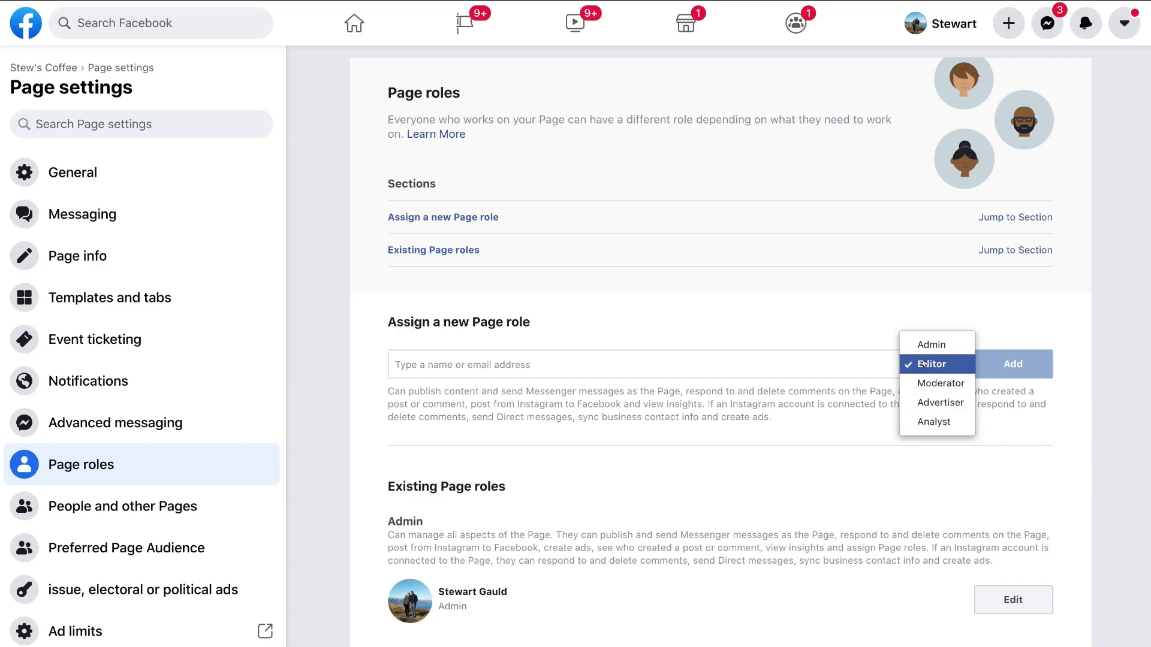
left_click(828, 424)
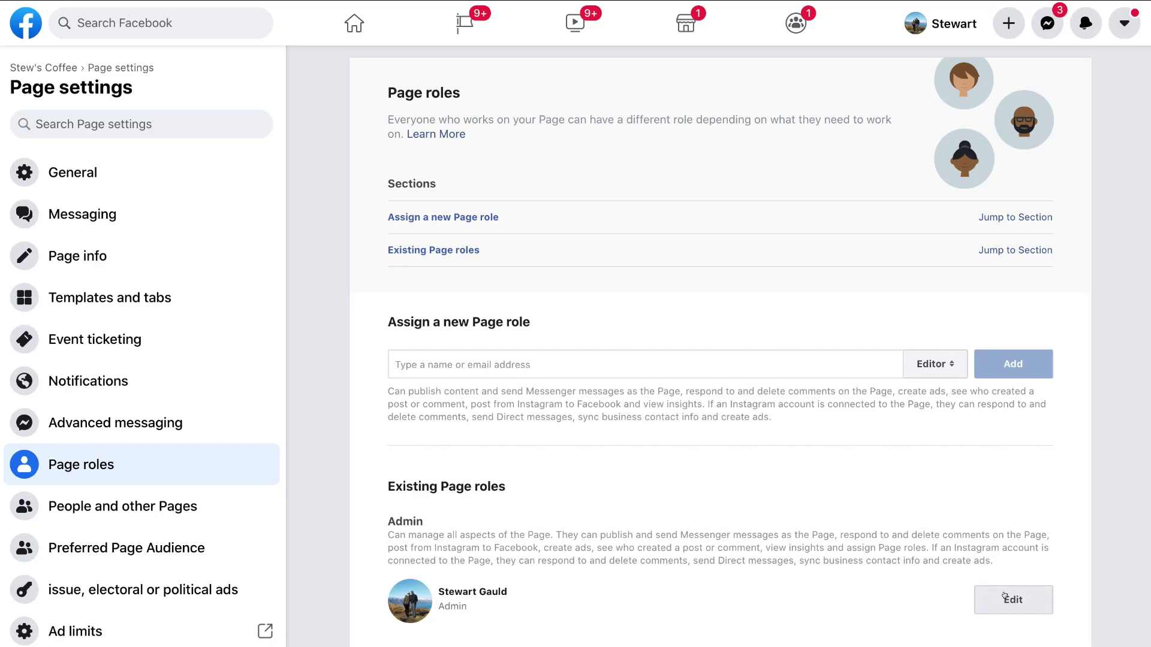
left_click(183, 510)
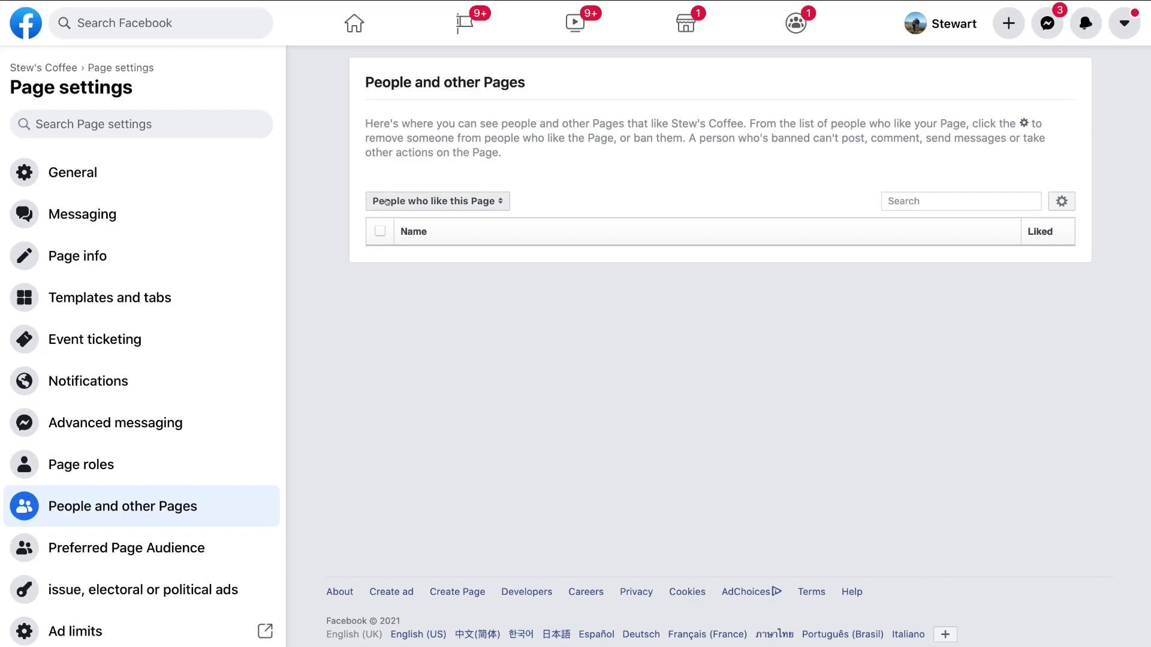
Step: Keep the list on People who like this Page, then go back to the Stew's Coffee Page home
left_click(484, 202)
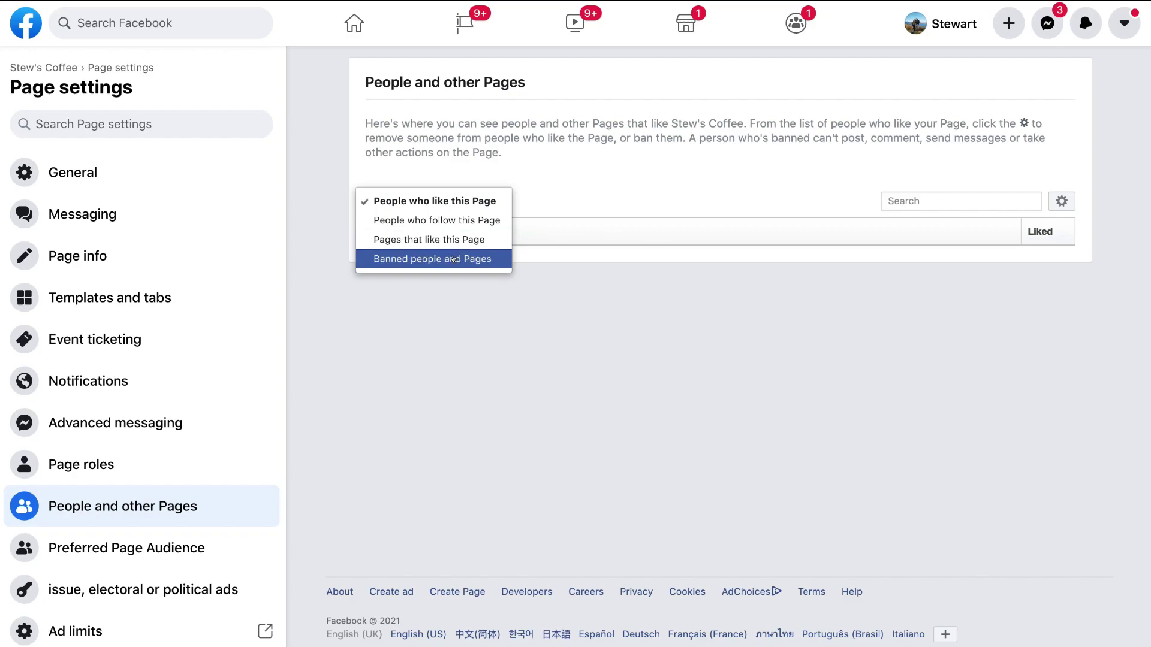
left_click(548, 191)
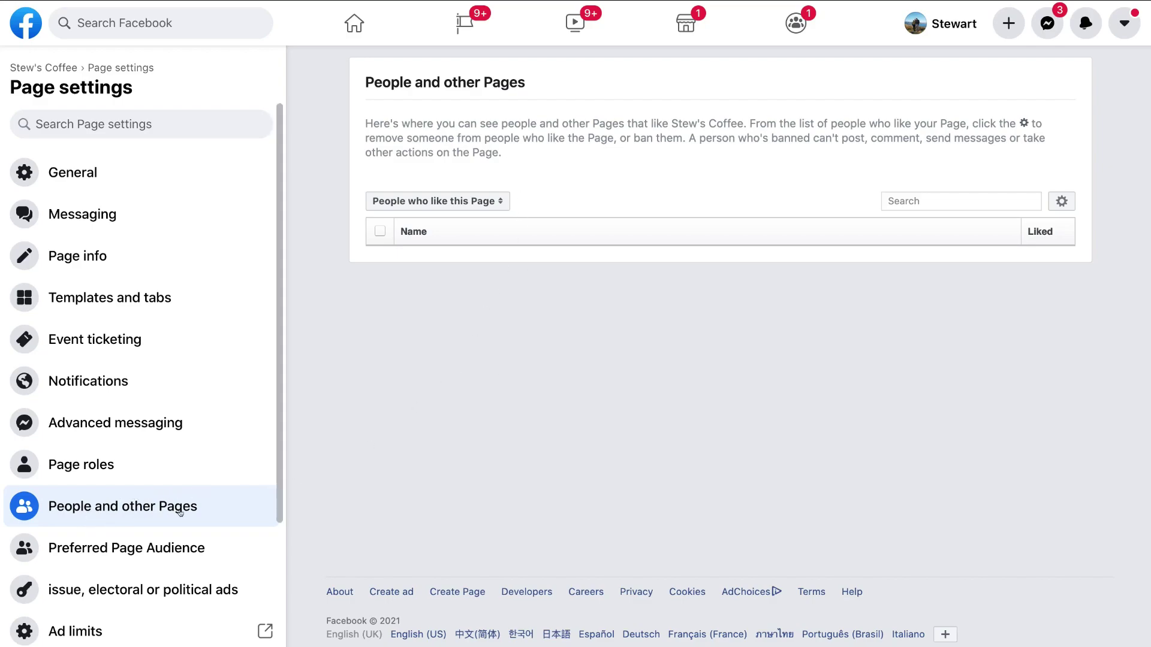
scroll(243, 514, "down", 3)
scroll(242, 515, "down", 2)
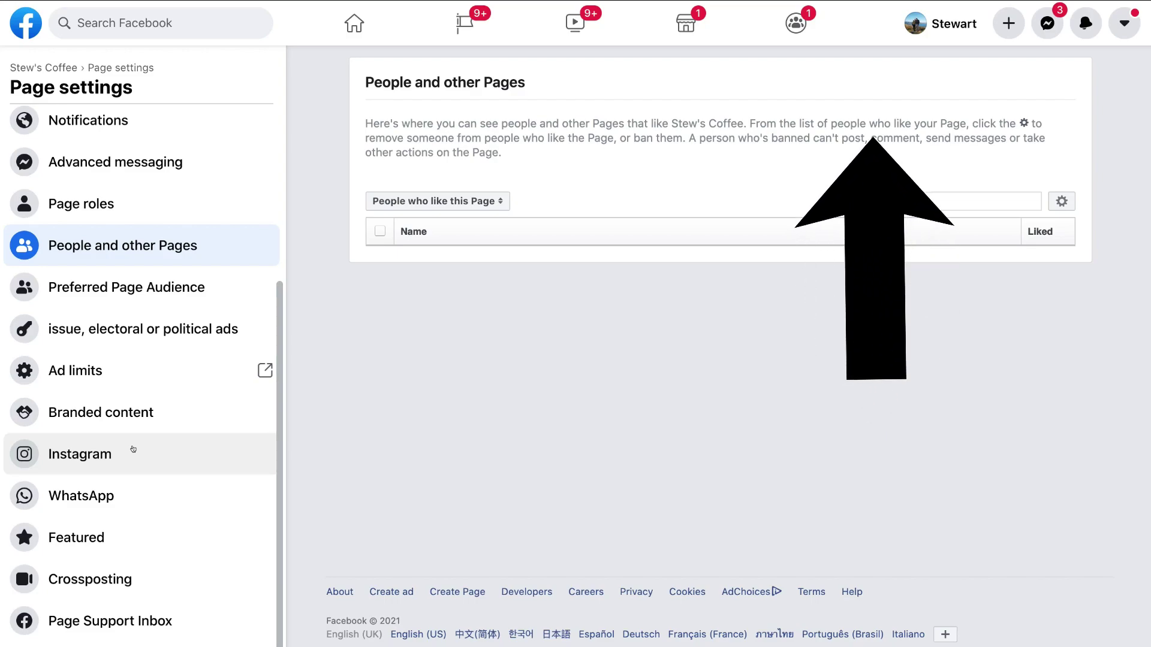
scroll(133, 449, "down", 1)
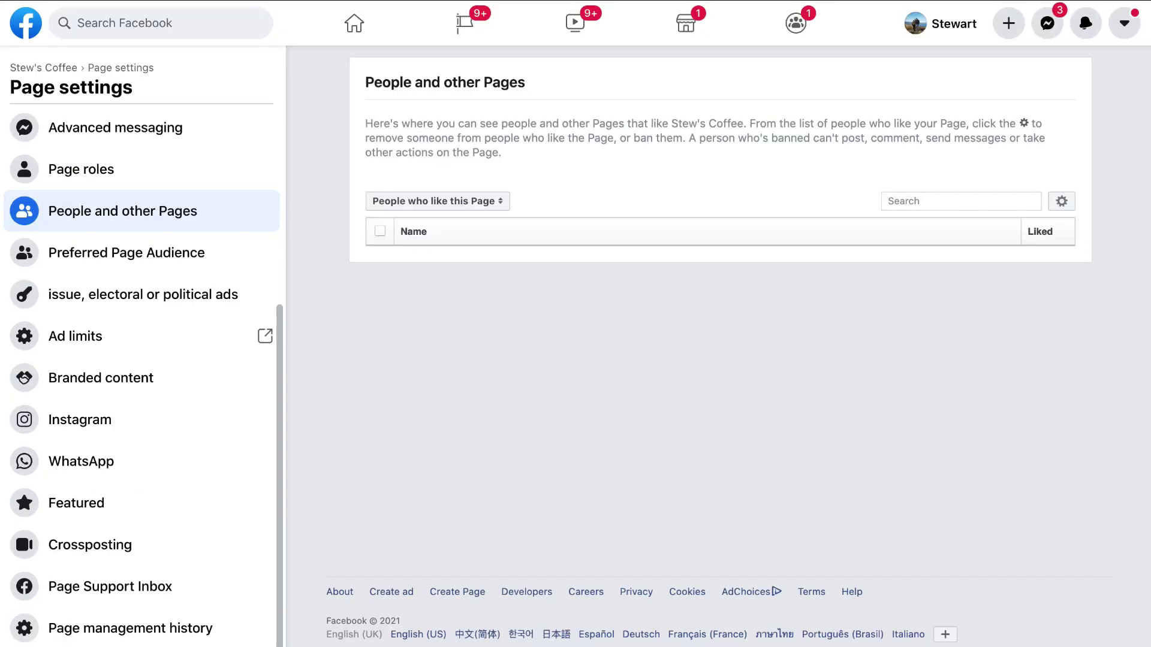
scroll(256, 354, "up", 2)
scroll(256, 418, "up", 5)
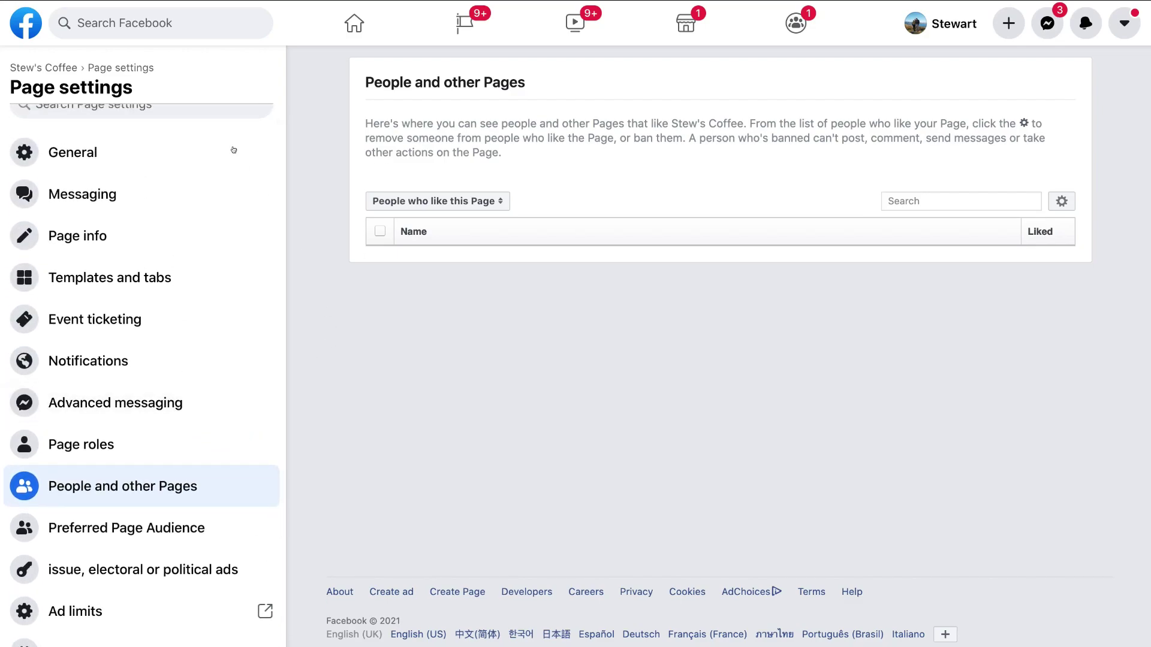
left_click(37, 68)
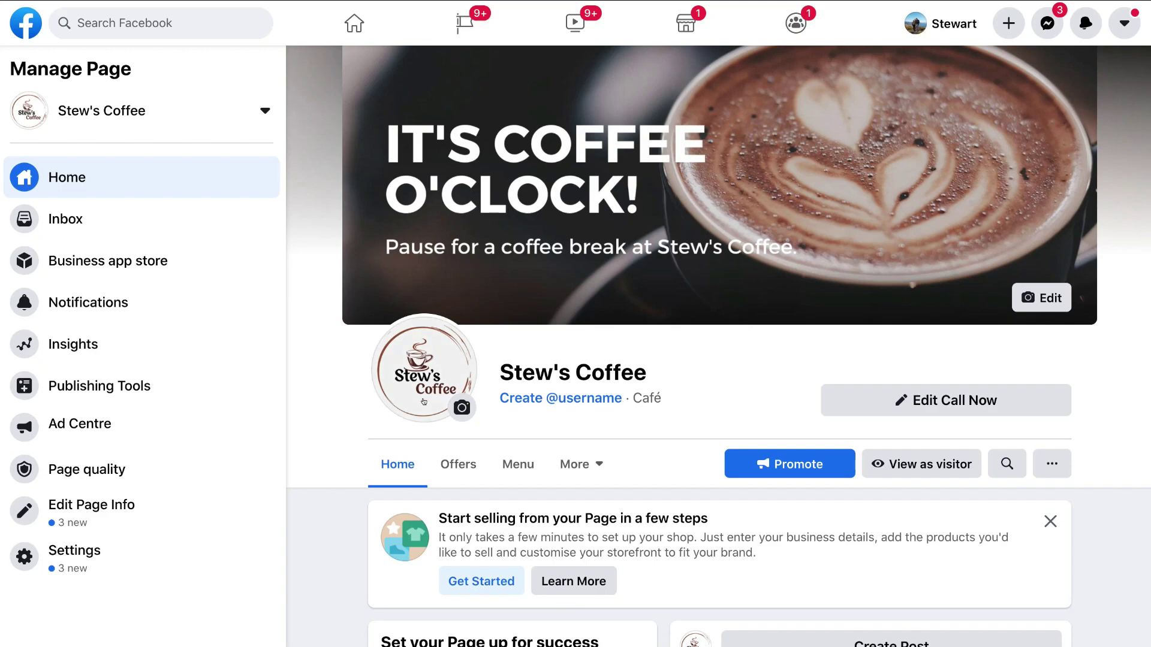
Step: View Stew's Coffee as a visitor, scrolling through the Page and checking the More tabs list
left_click(933, 465)
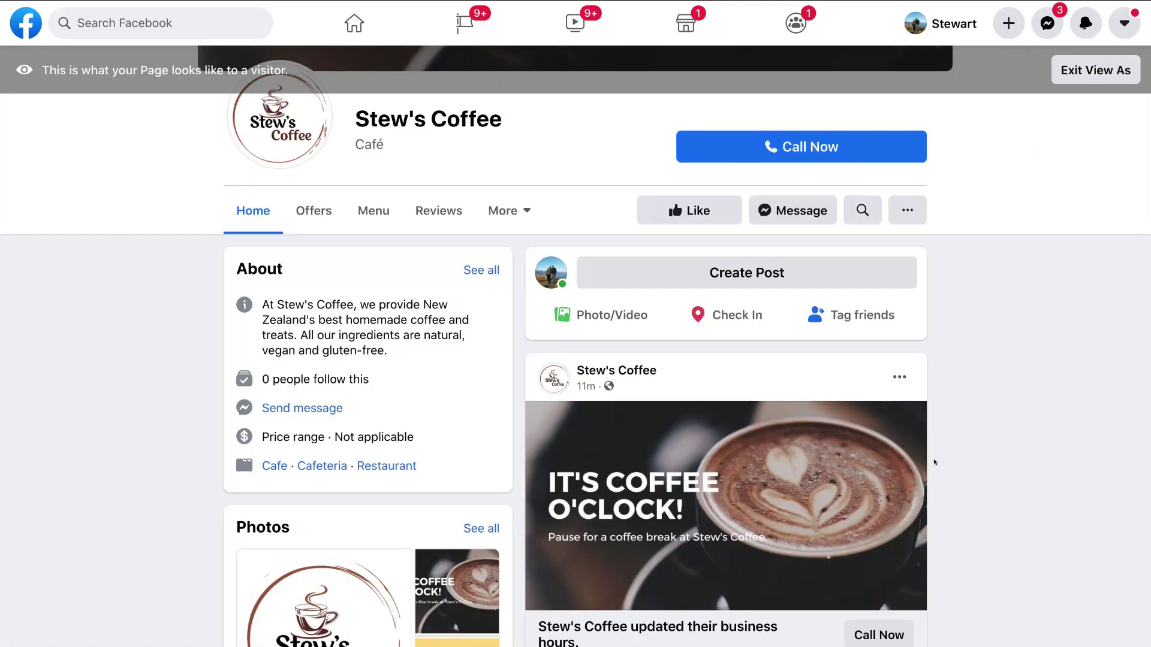
scroll(934, 462, "up", 5)
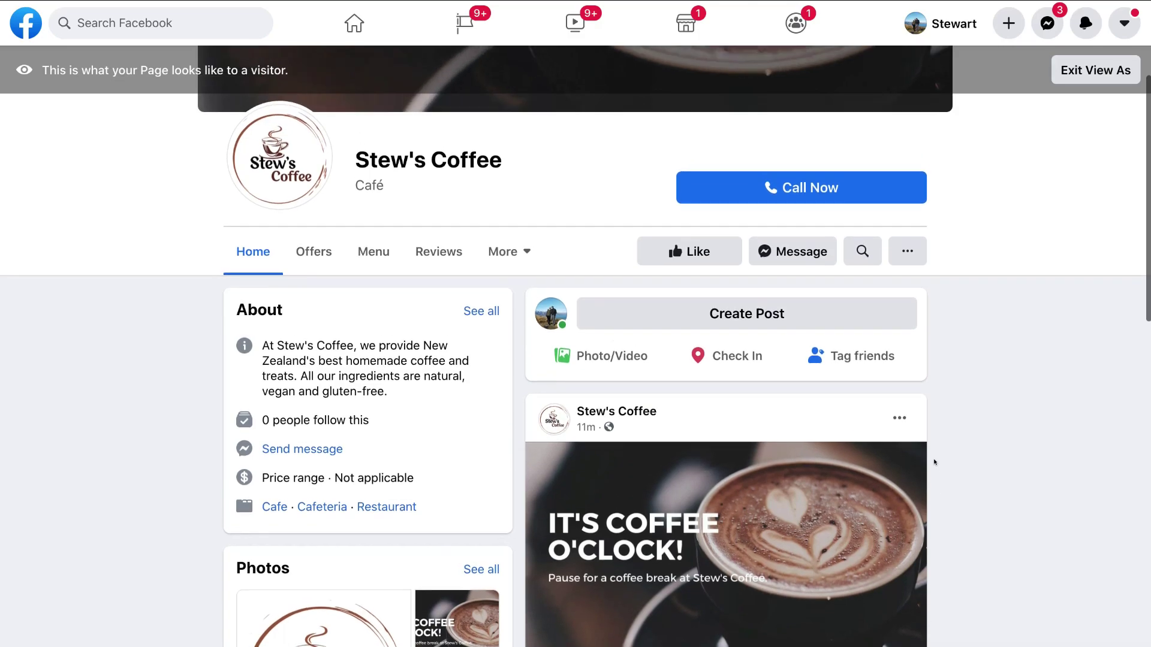
scroll(934, 462, "down", 3)
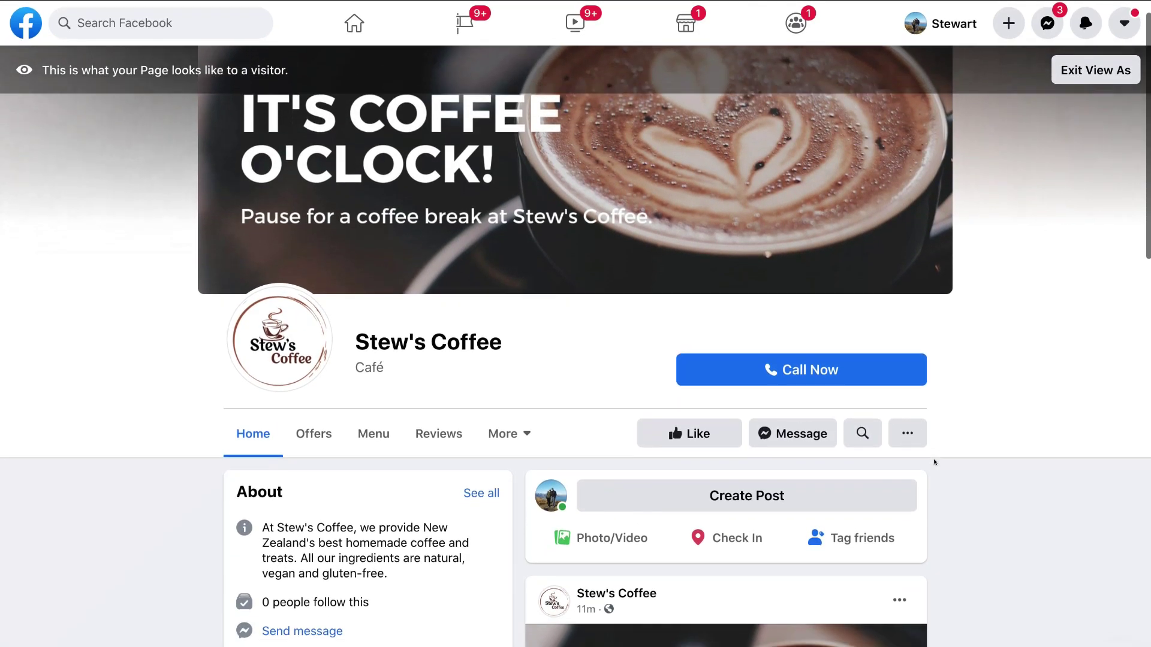
scroll(933, 462, "down", 8)
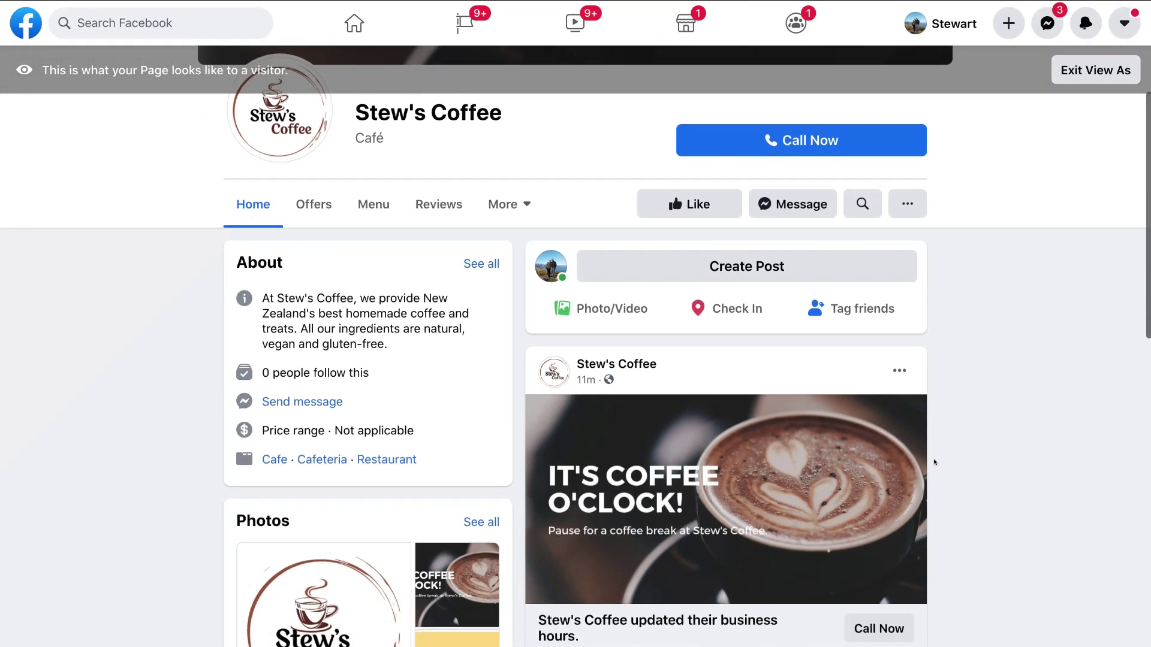
scroll(934, 463, "down", 10)
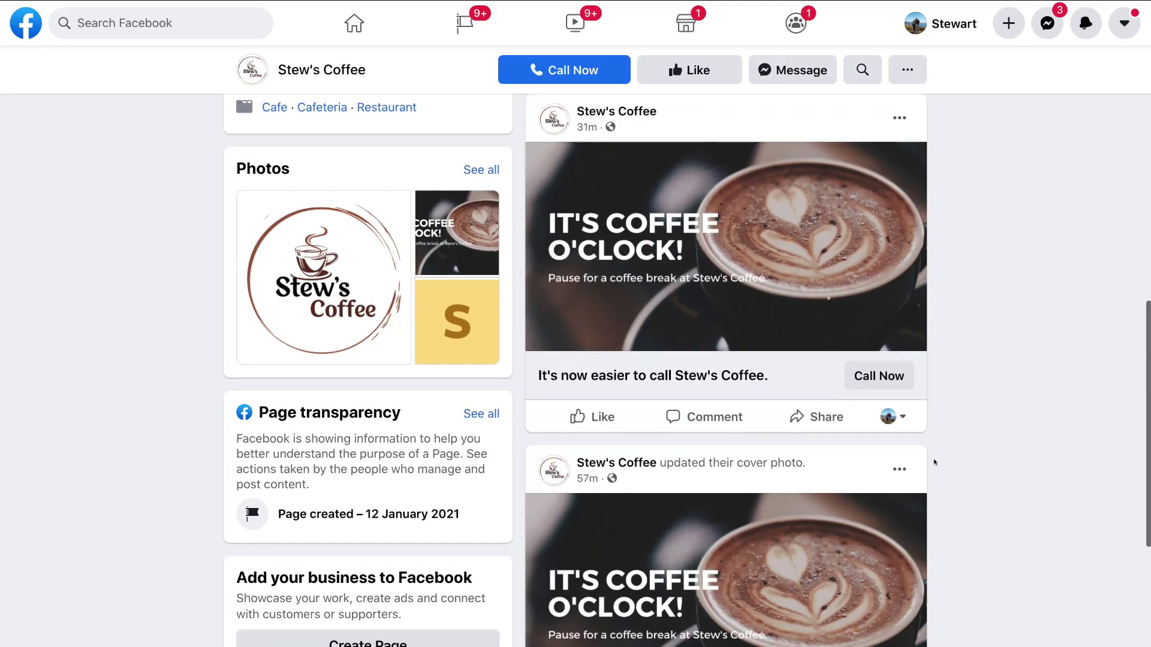
scroll(934, 462, "down", 2)
scroll(934, 462, "up", 9)
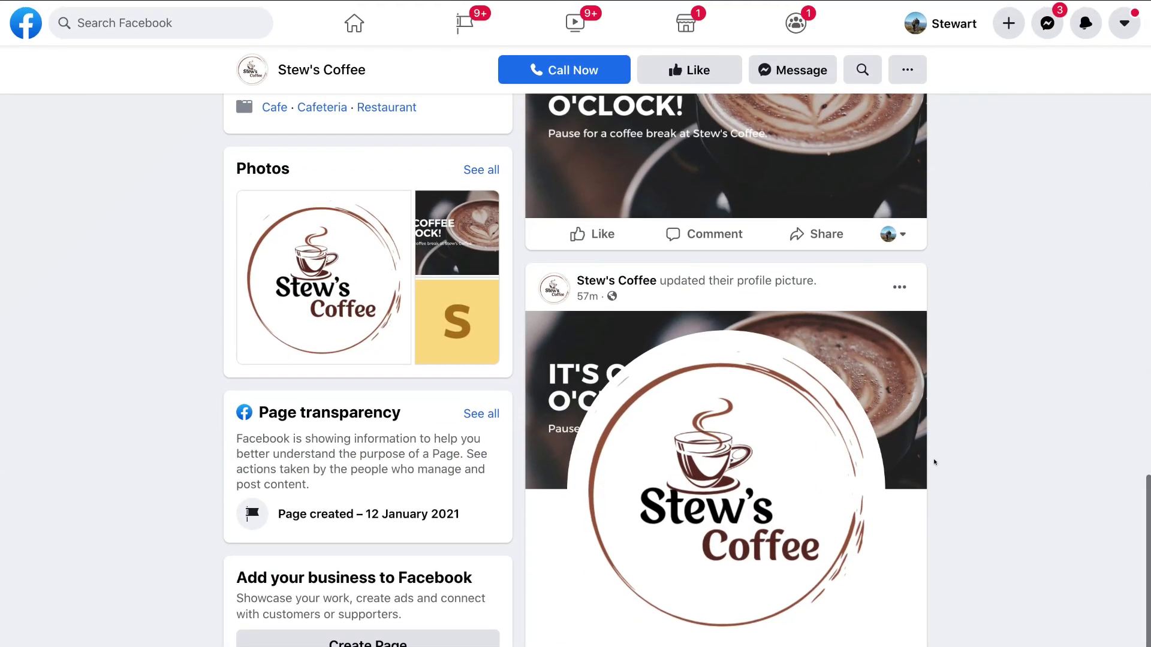
scroll(933, 462, "up", 12)
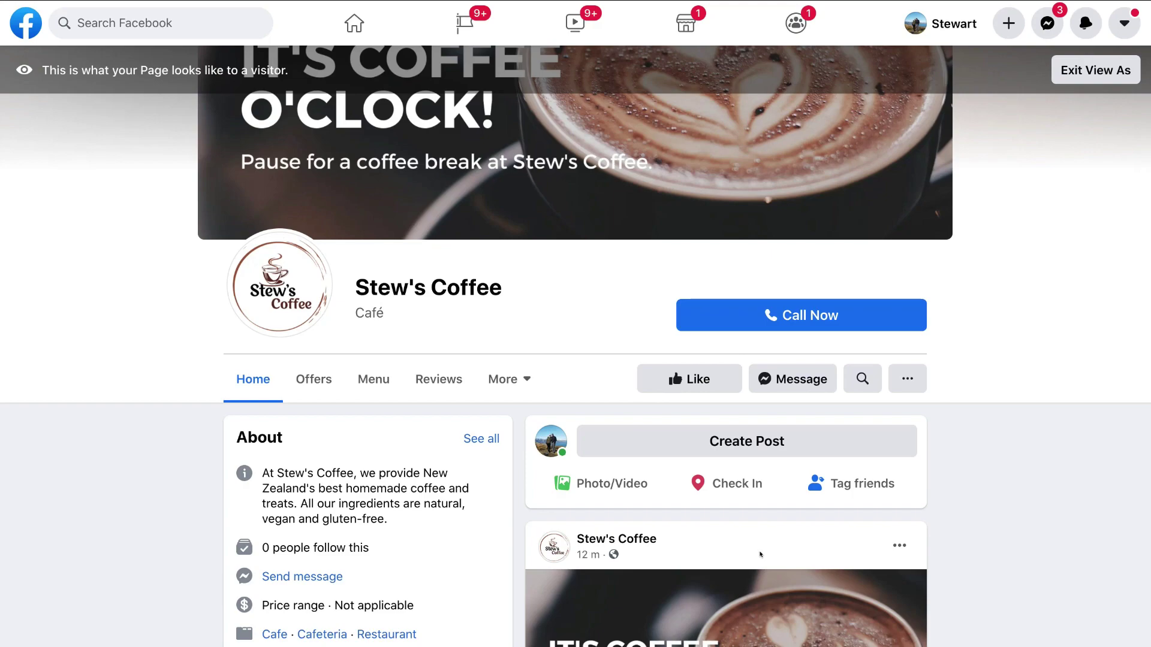
scroll(760, 555, "up", 3)
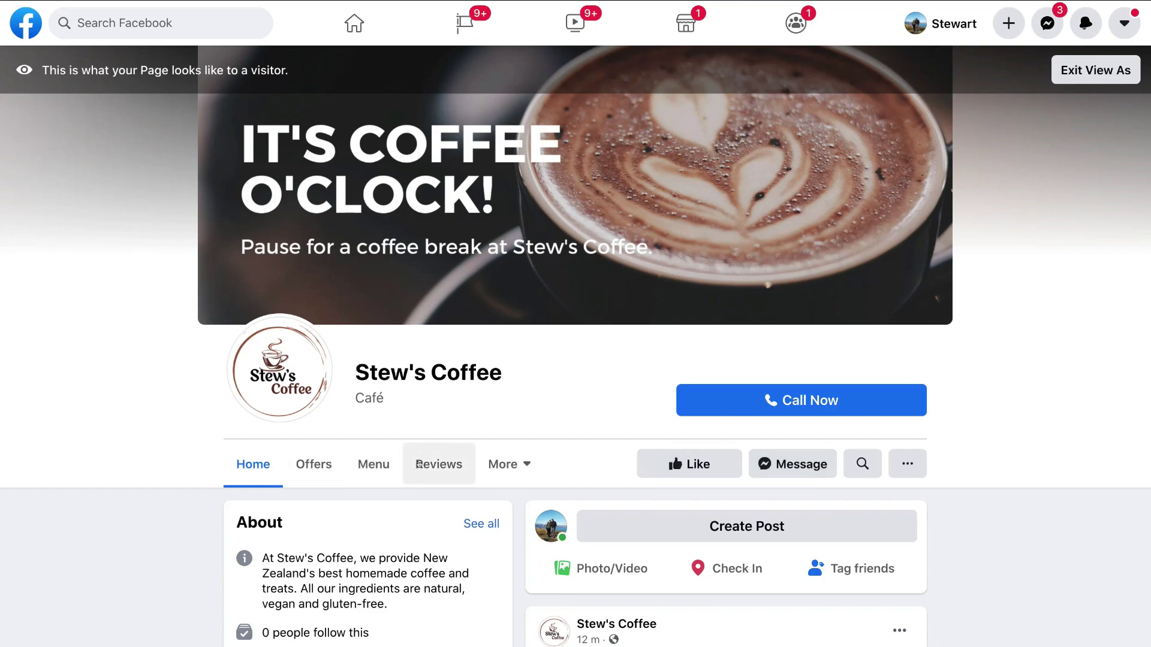
left_click(492, 466)
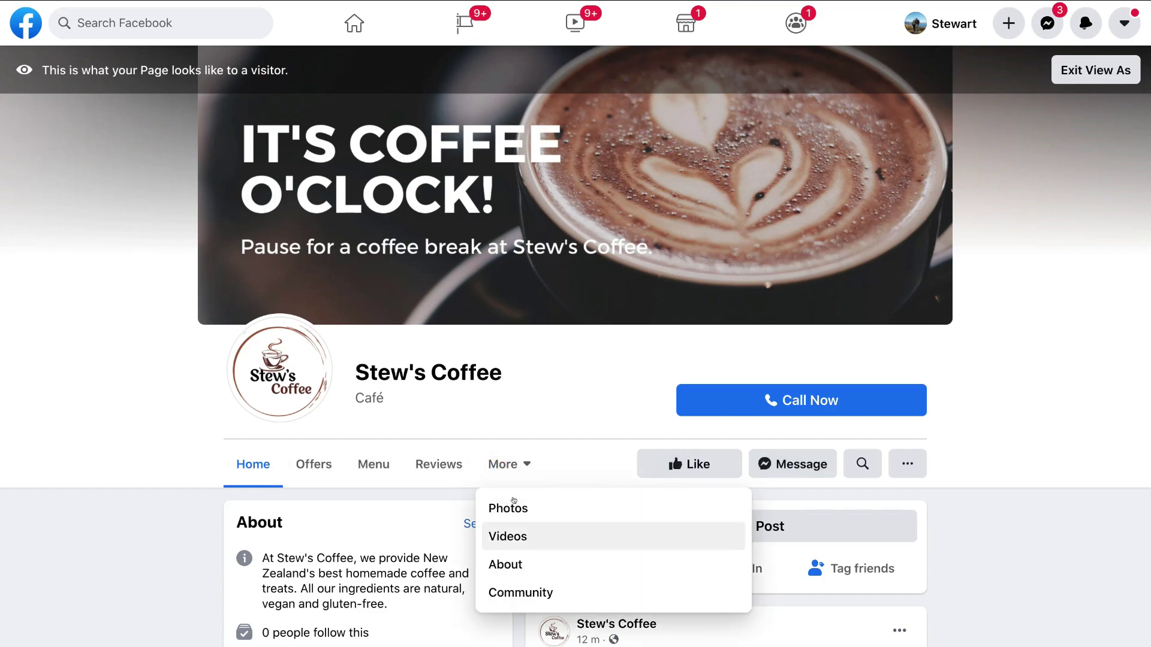
left_click(519, 465)
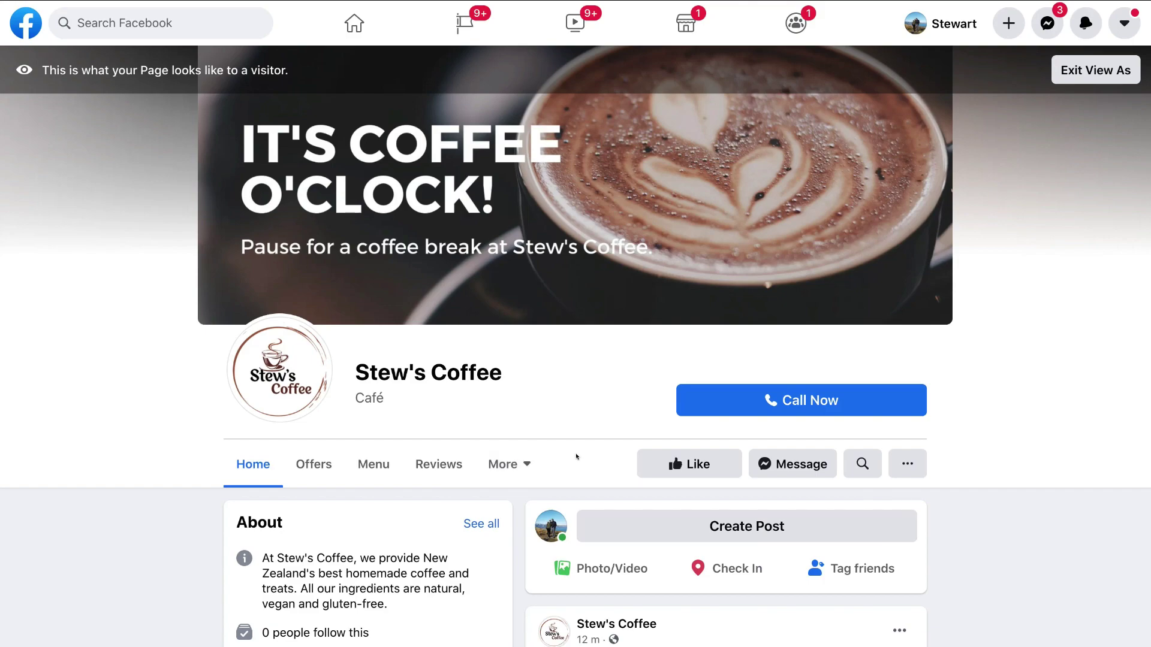